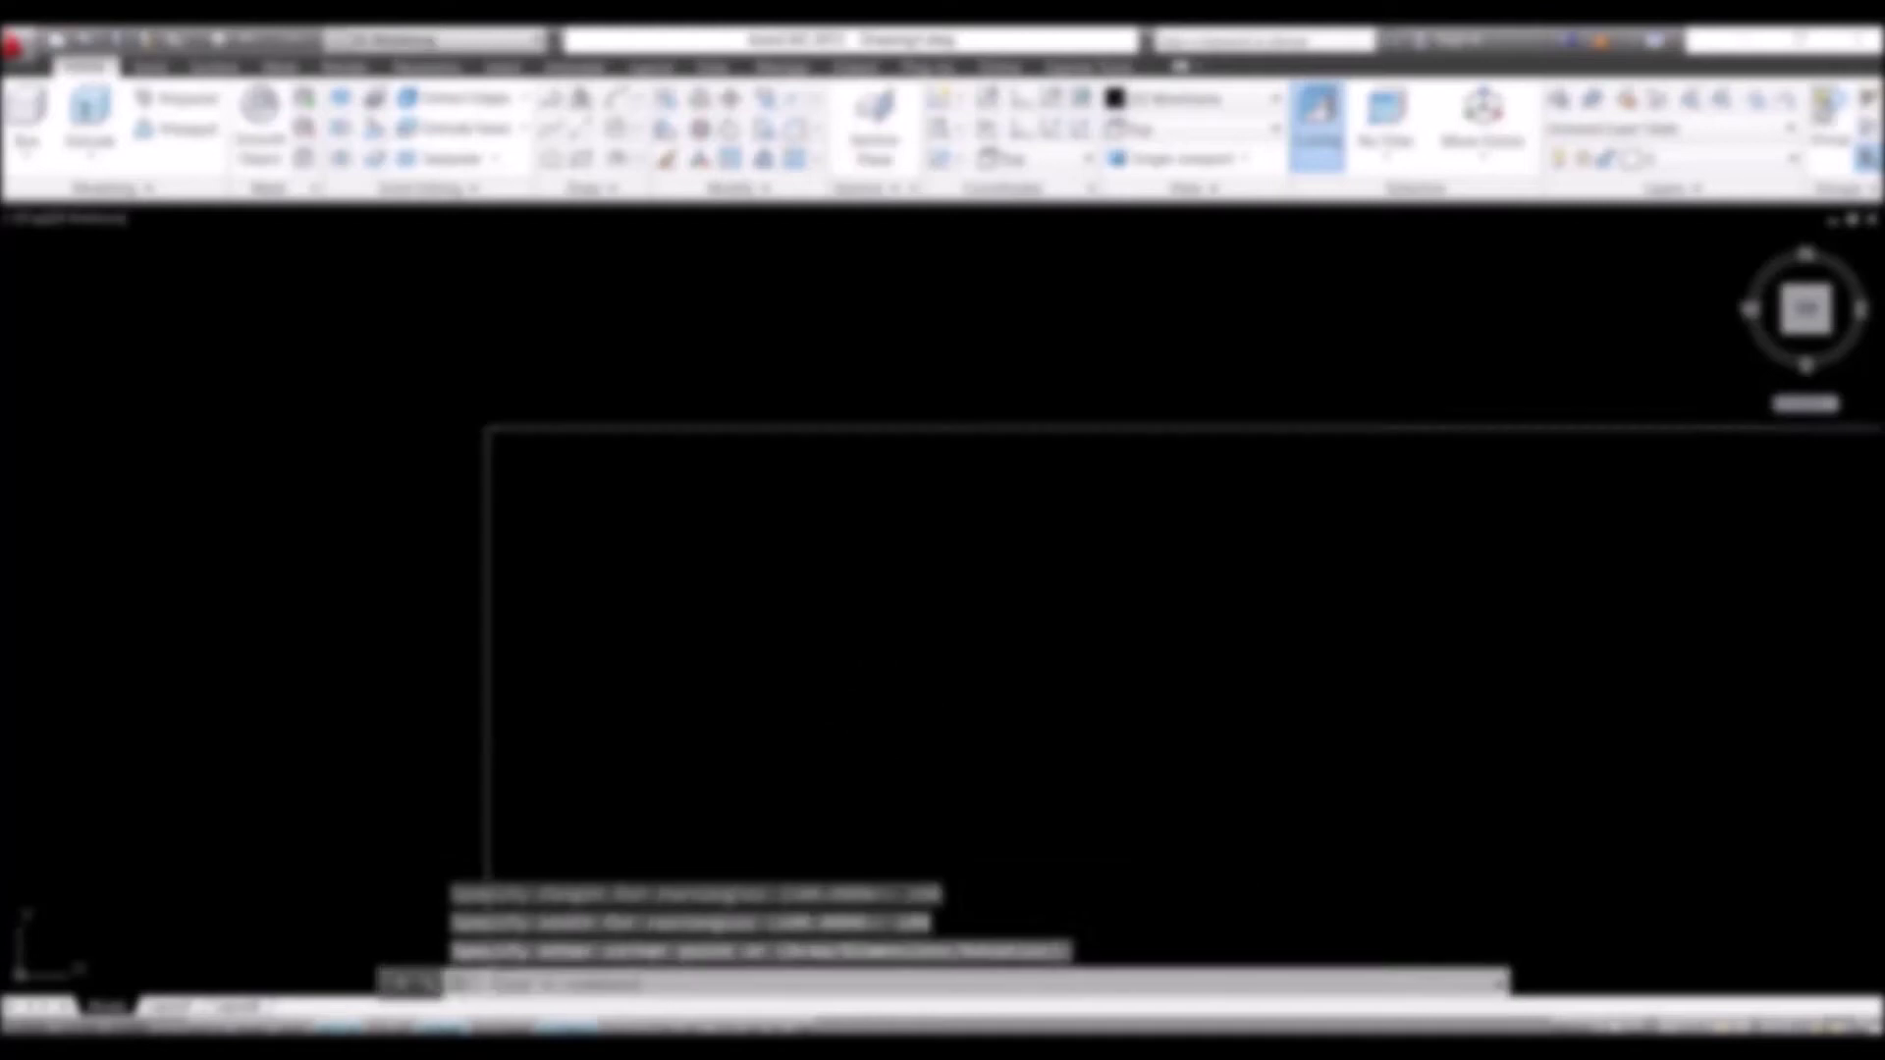
Step: Finish the rectangle, orbit to an isometric view, and pick its area to extrude
{"action": "left_click", "coordinate": [572, 358]}
{"action": "scroll", "coordinate": [846, 405], "scroll_direction": "down", "scroll_amount": 5}
{"action": "middle_click_drag", "start_coordinate": [846, 405], "coordinate": [560, 433], "text": "shift"}
{"action": "left_click", "coordinate": [147, 129]}
{"action": "left_click", "coordinate": [561, 438]}
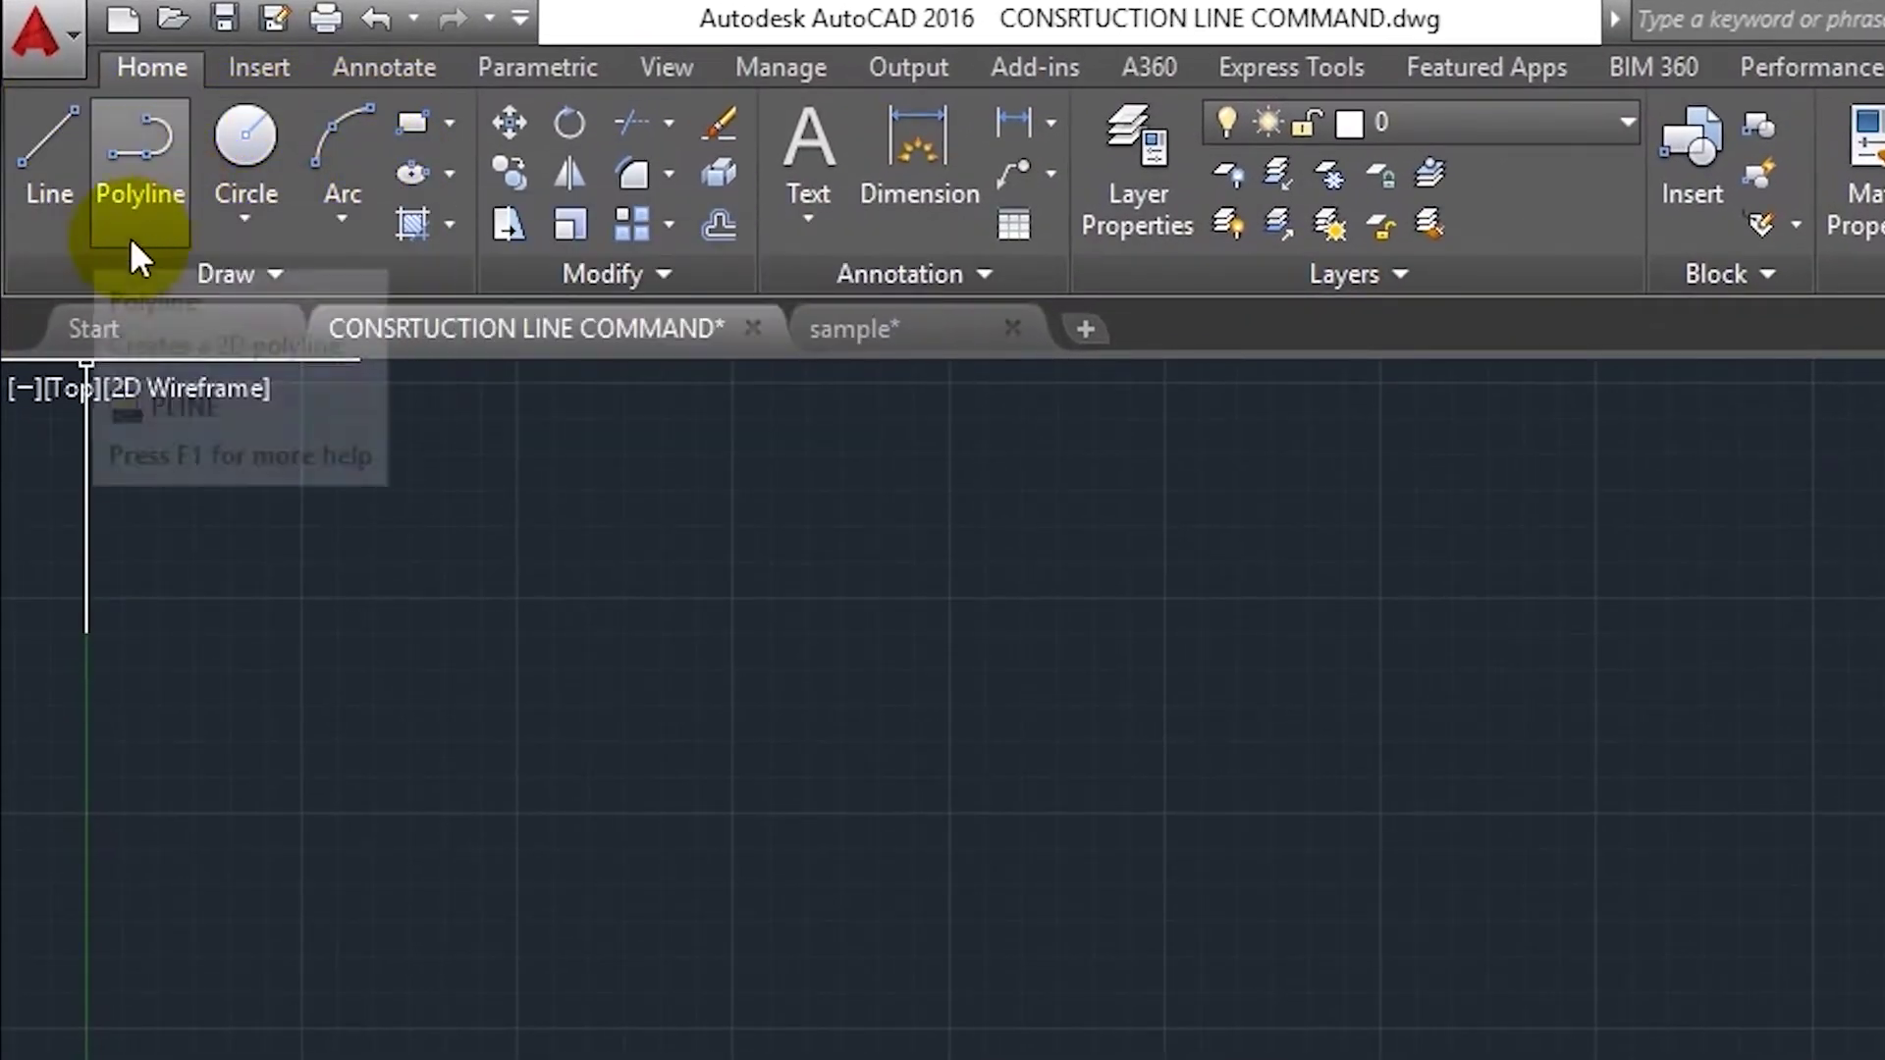
Step: Start Construction Line from the expanded Draw panel, then cancel its prompt
{"action": "left_click", "coordinate": [311, 287]}
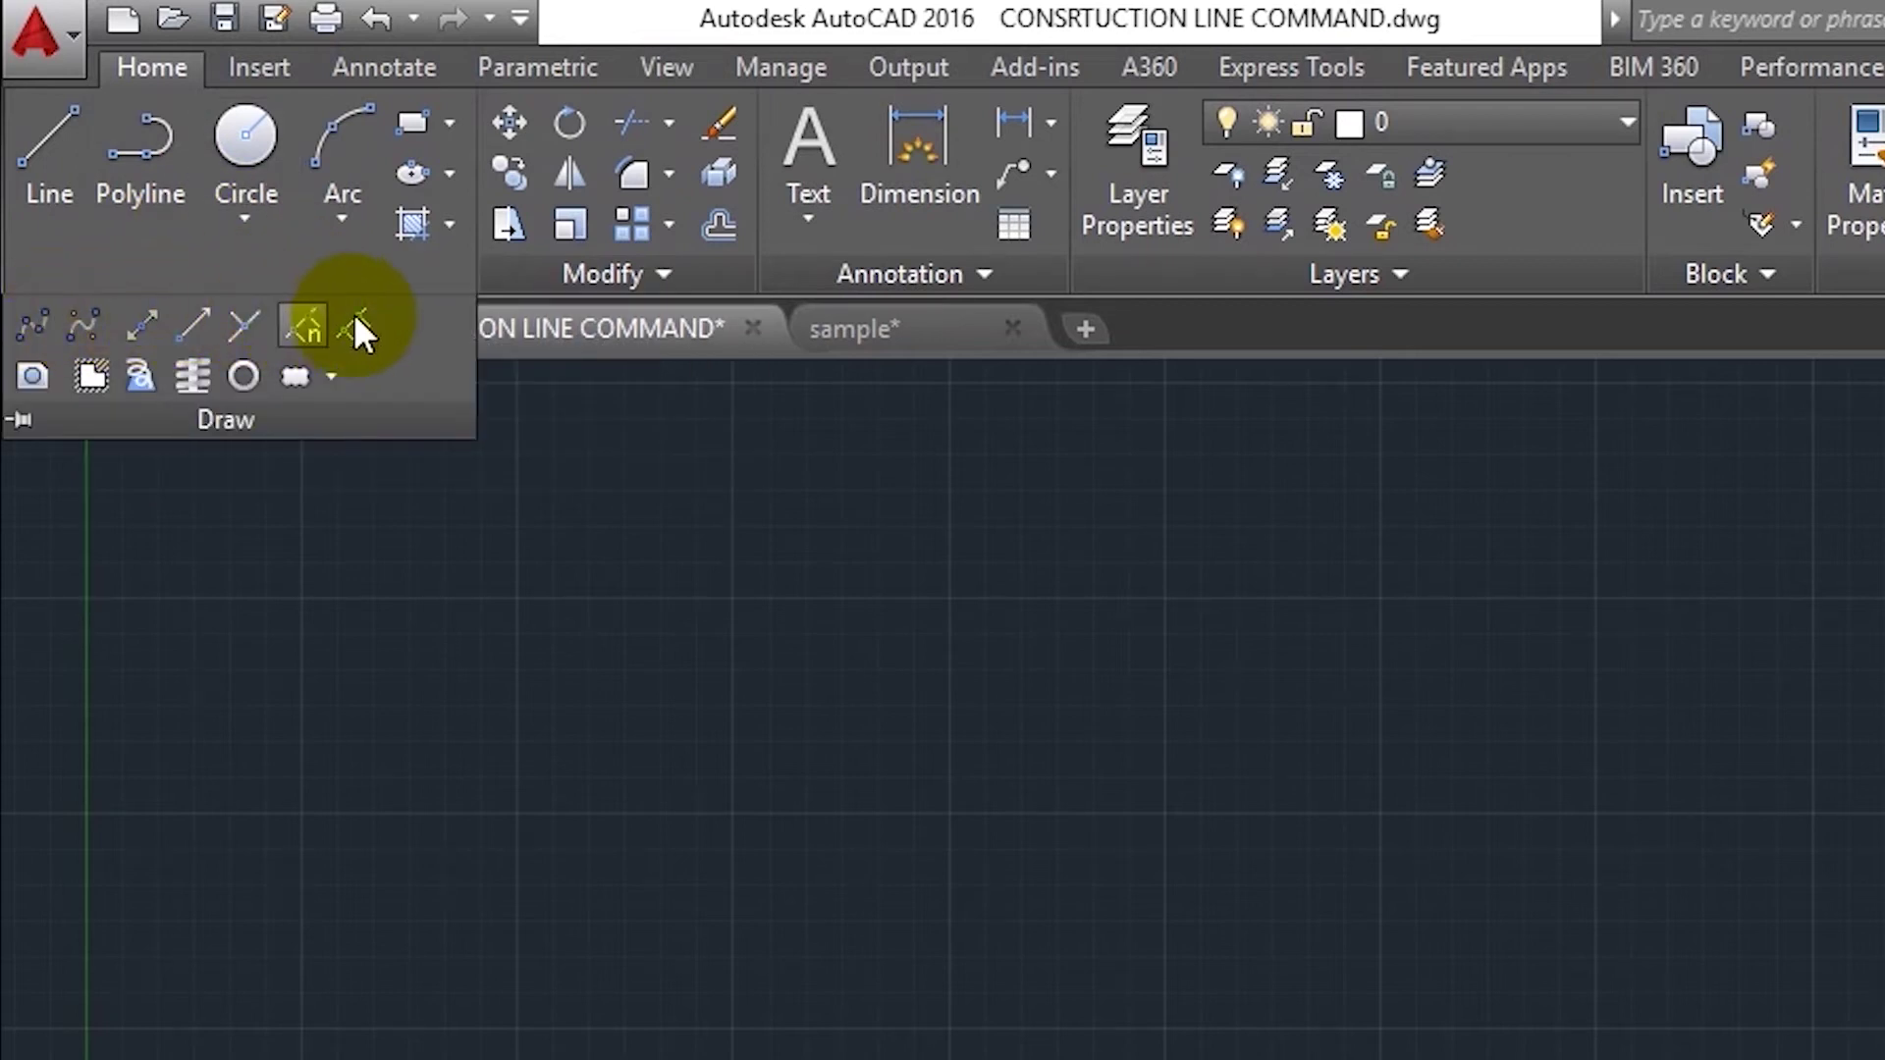
{"action": "left_click", "coordinate": [147, 330]}
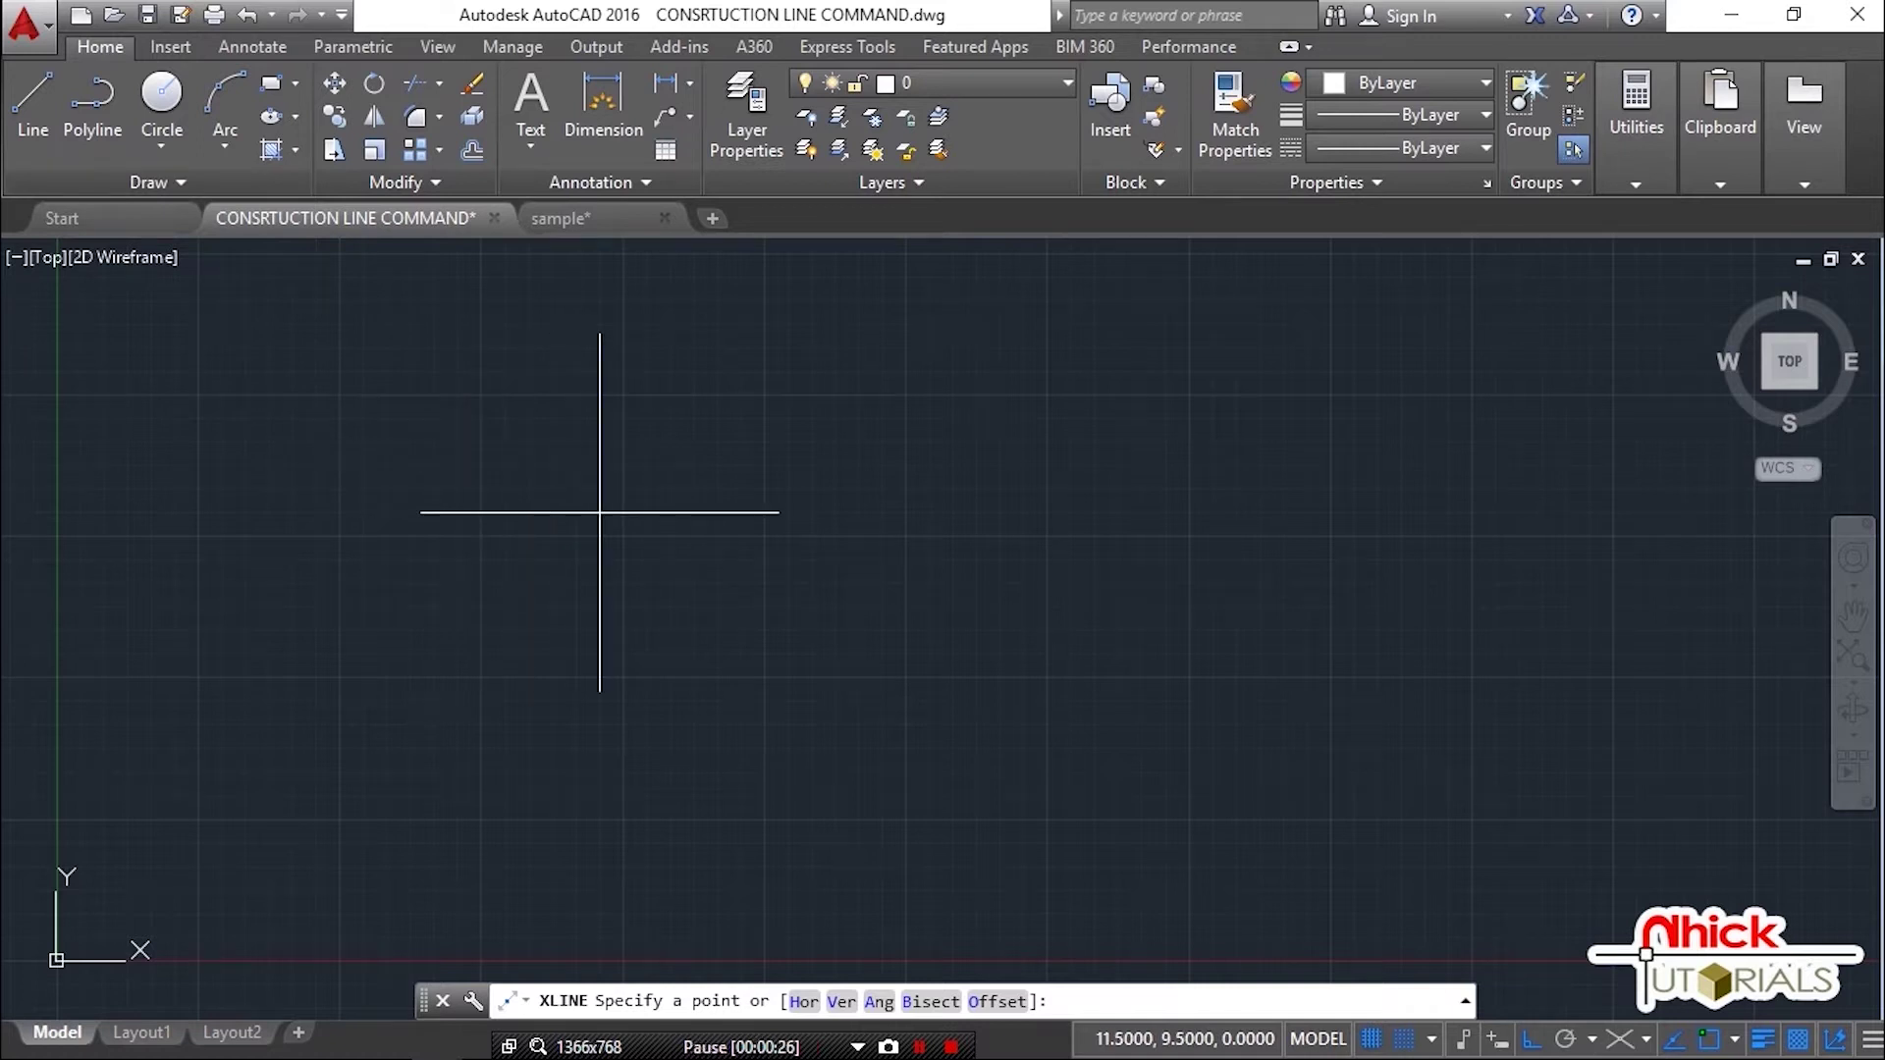
{"action": "key", "text": "Escape"}
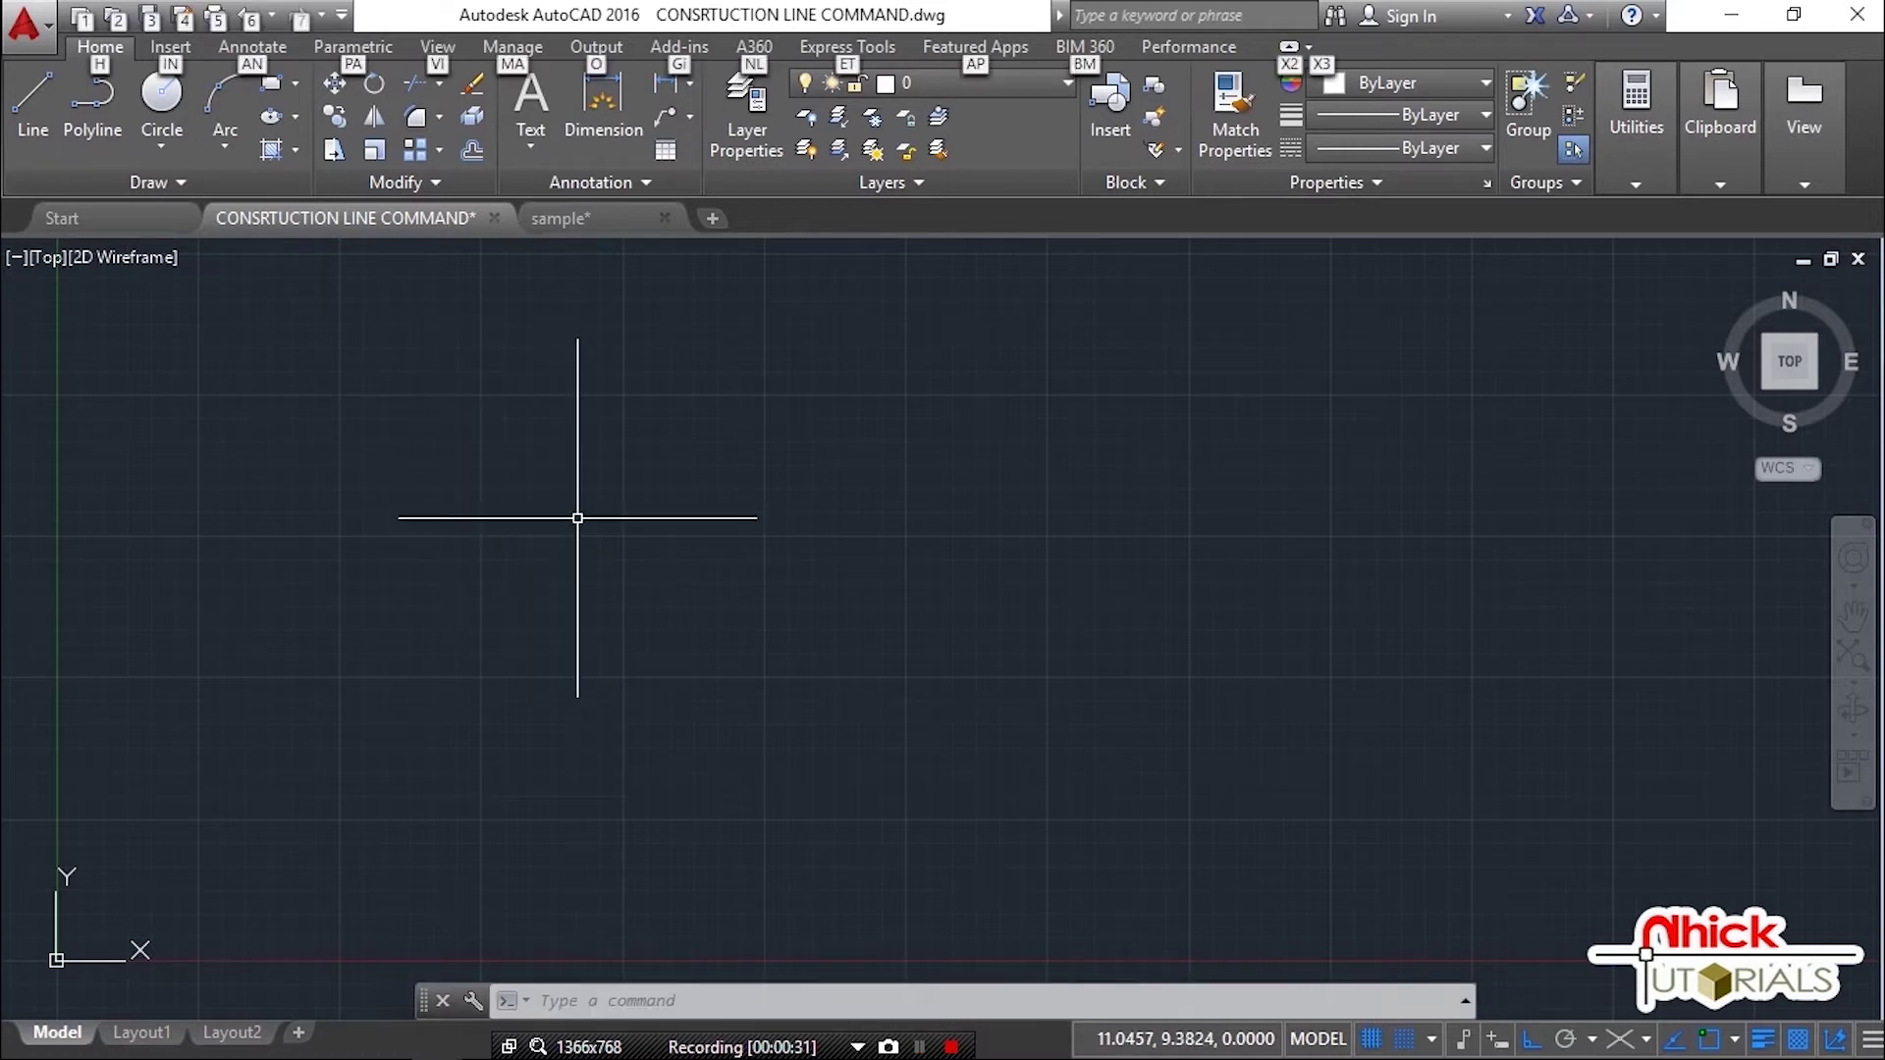
Step: Run XLINE with grid snap off and place the shared through point near the centre
{"action": "type", "text": "xl"}
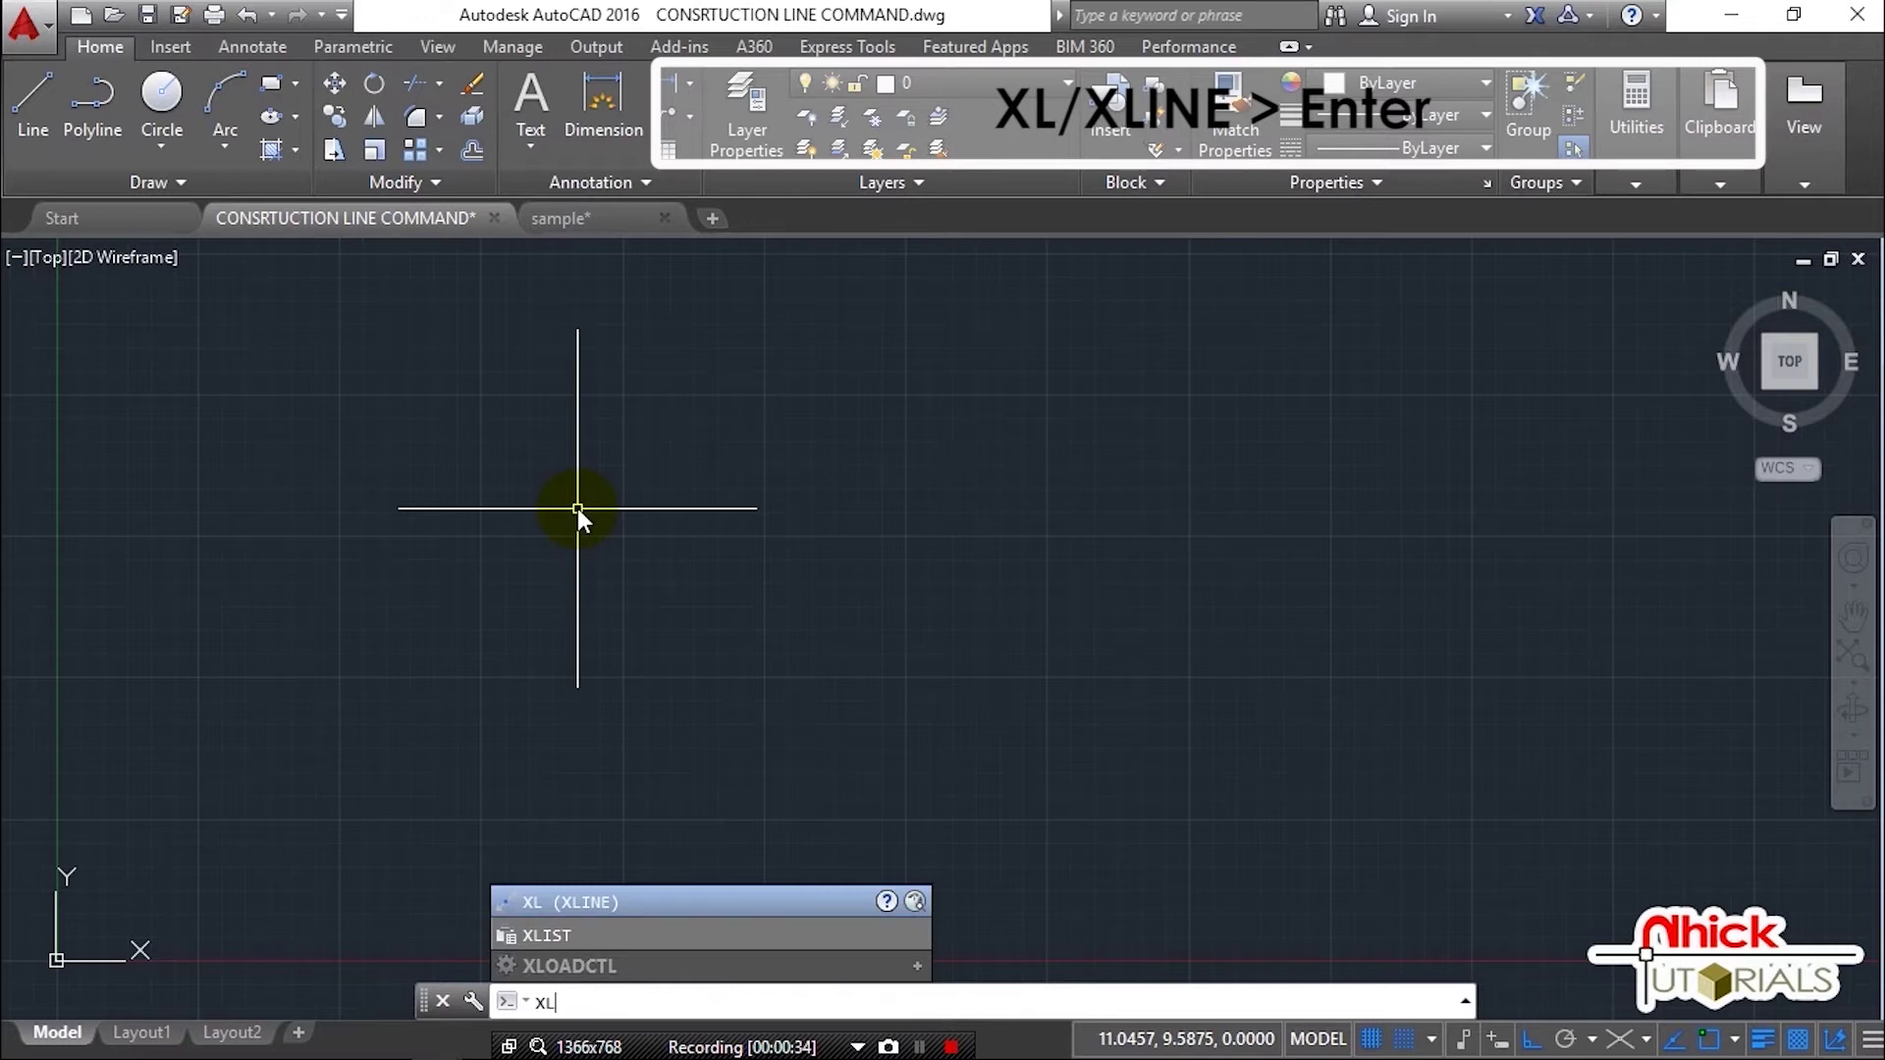
{"action": "type", "text": "ine"}
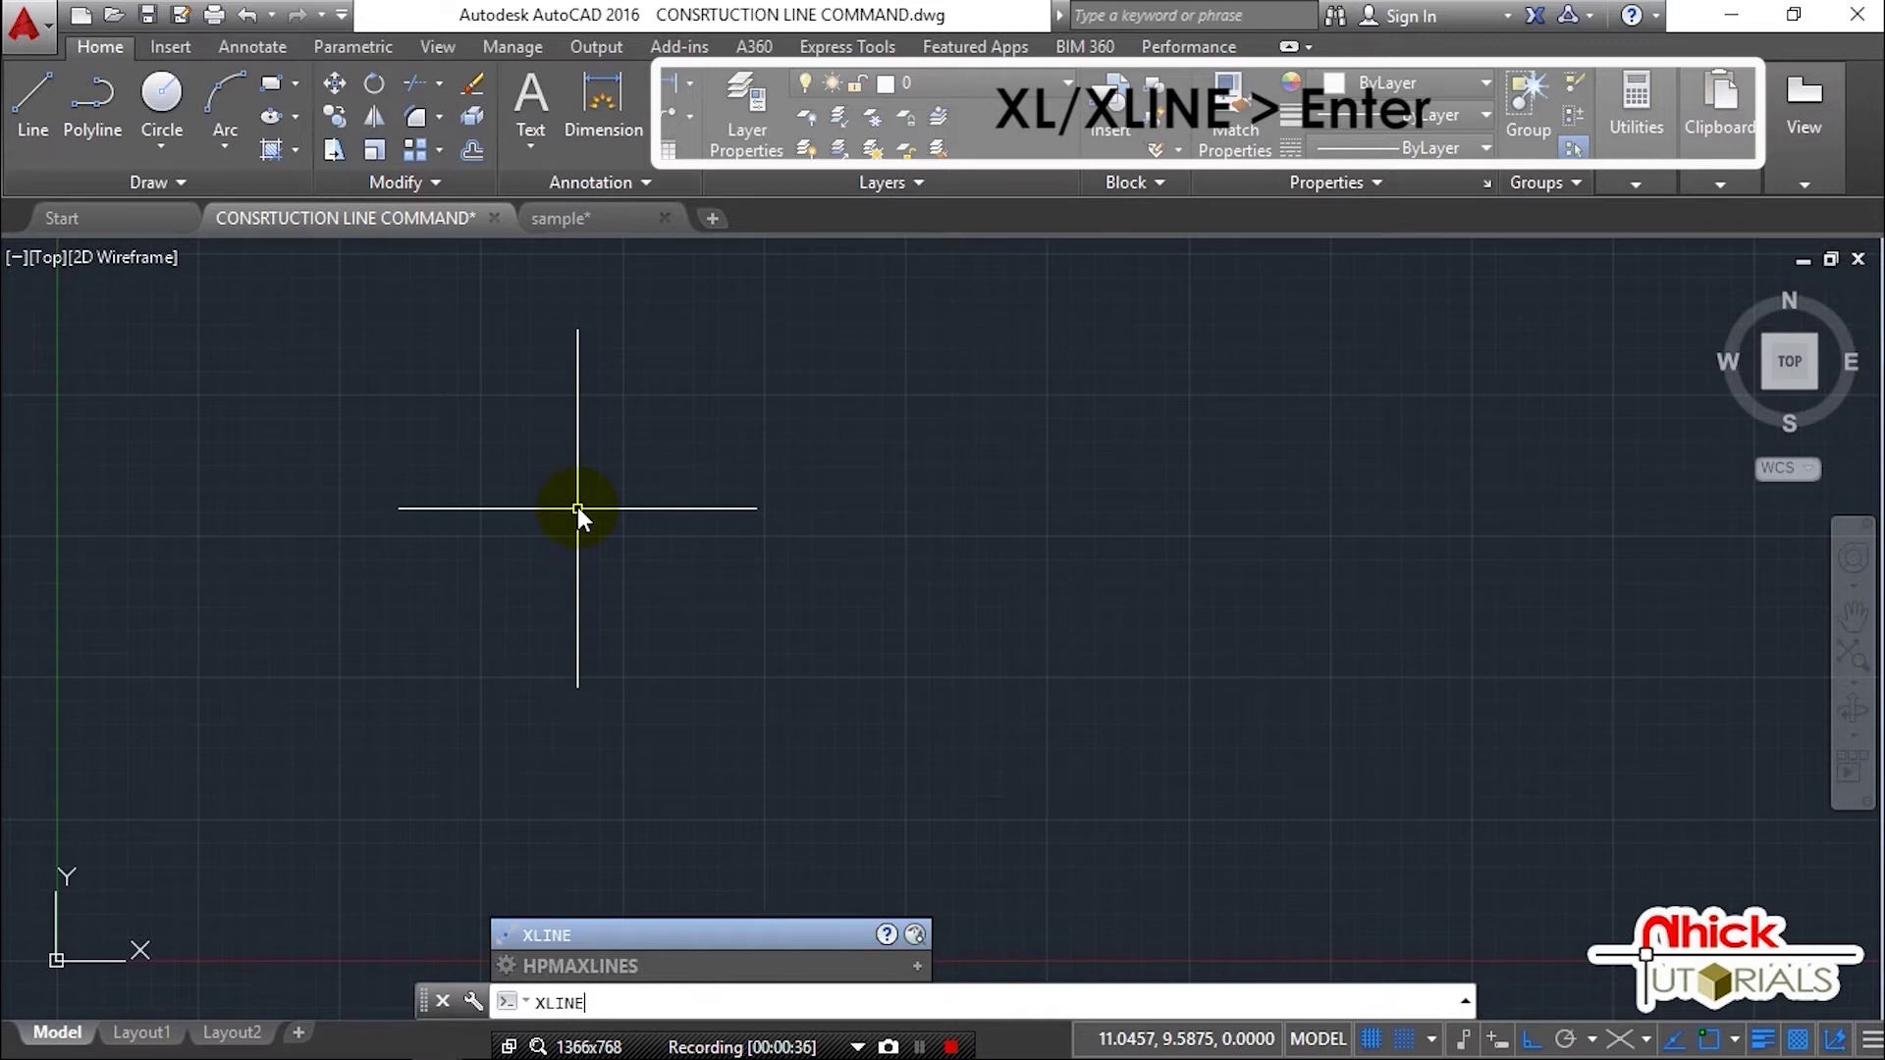
{"action": "key", "text": "Return"}
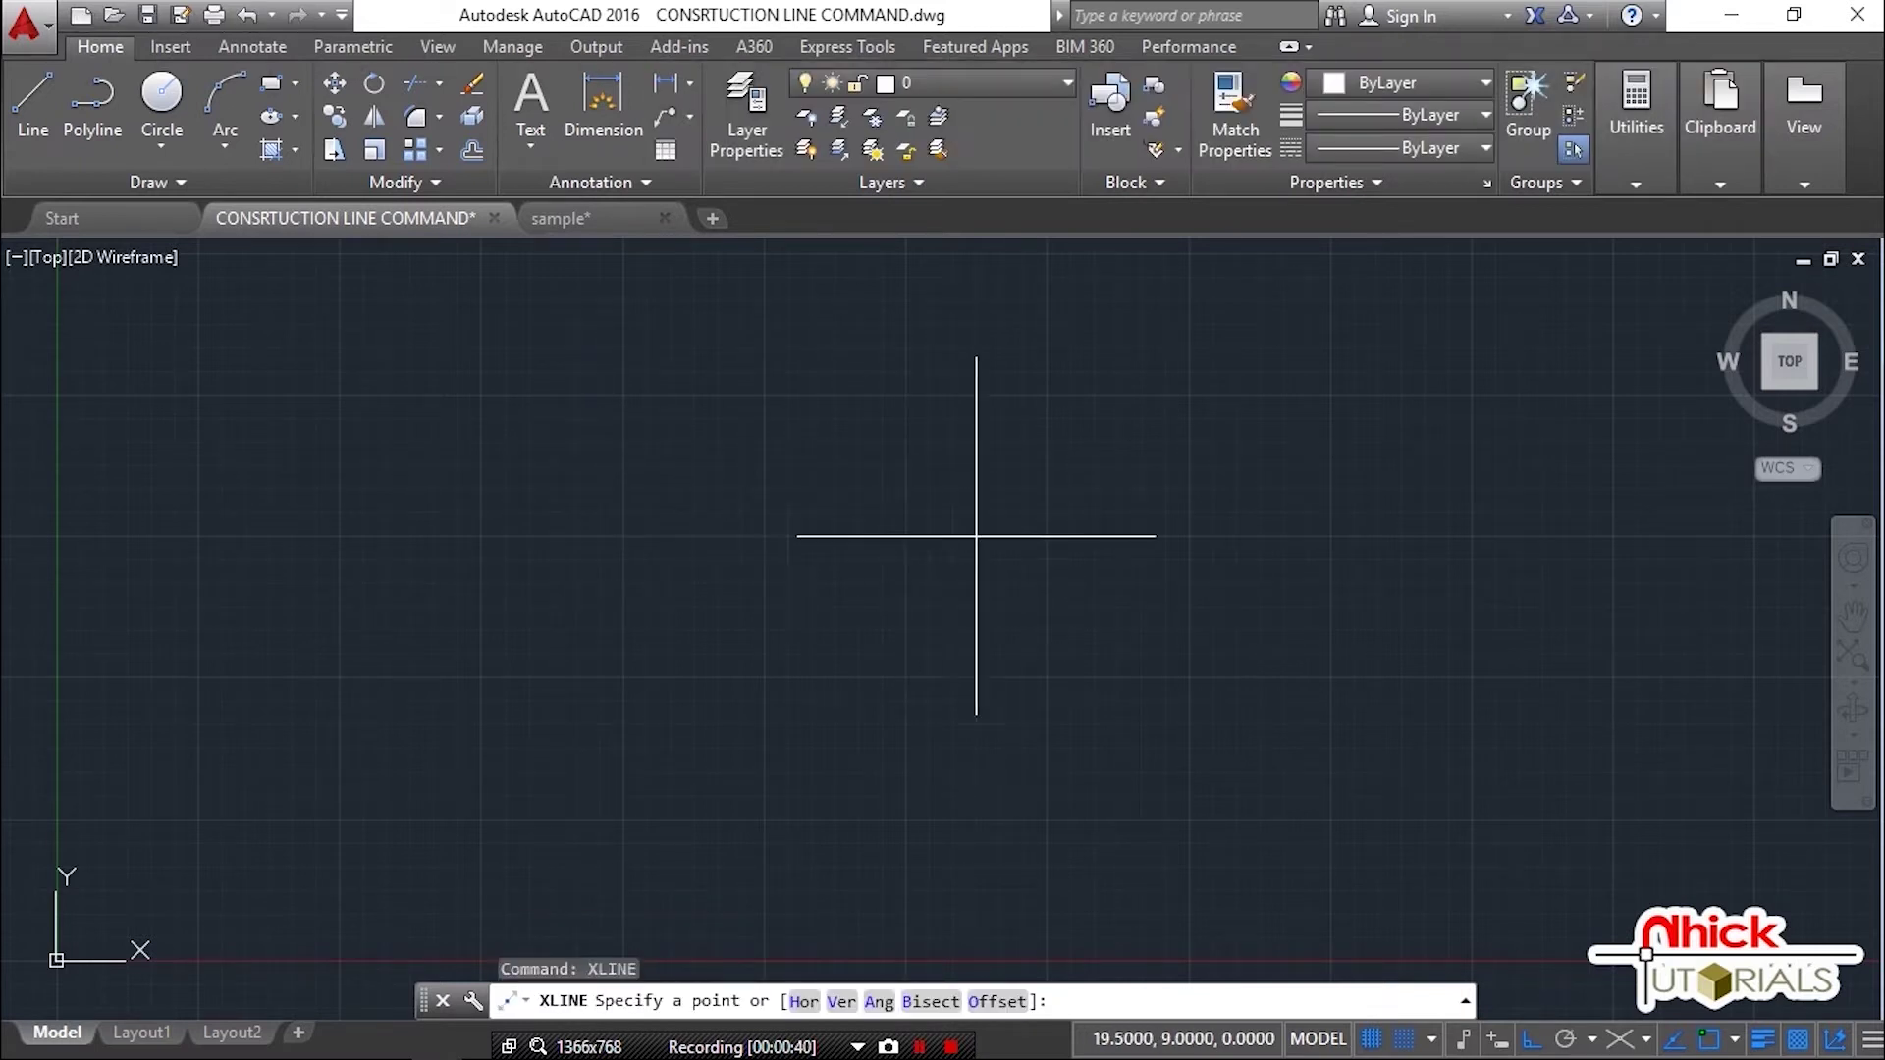
{"action": "left_click", "coordinate": [1391, 1032]}
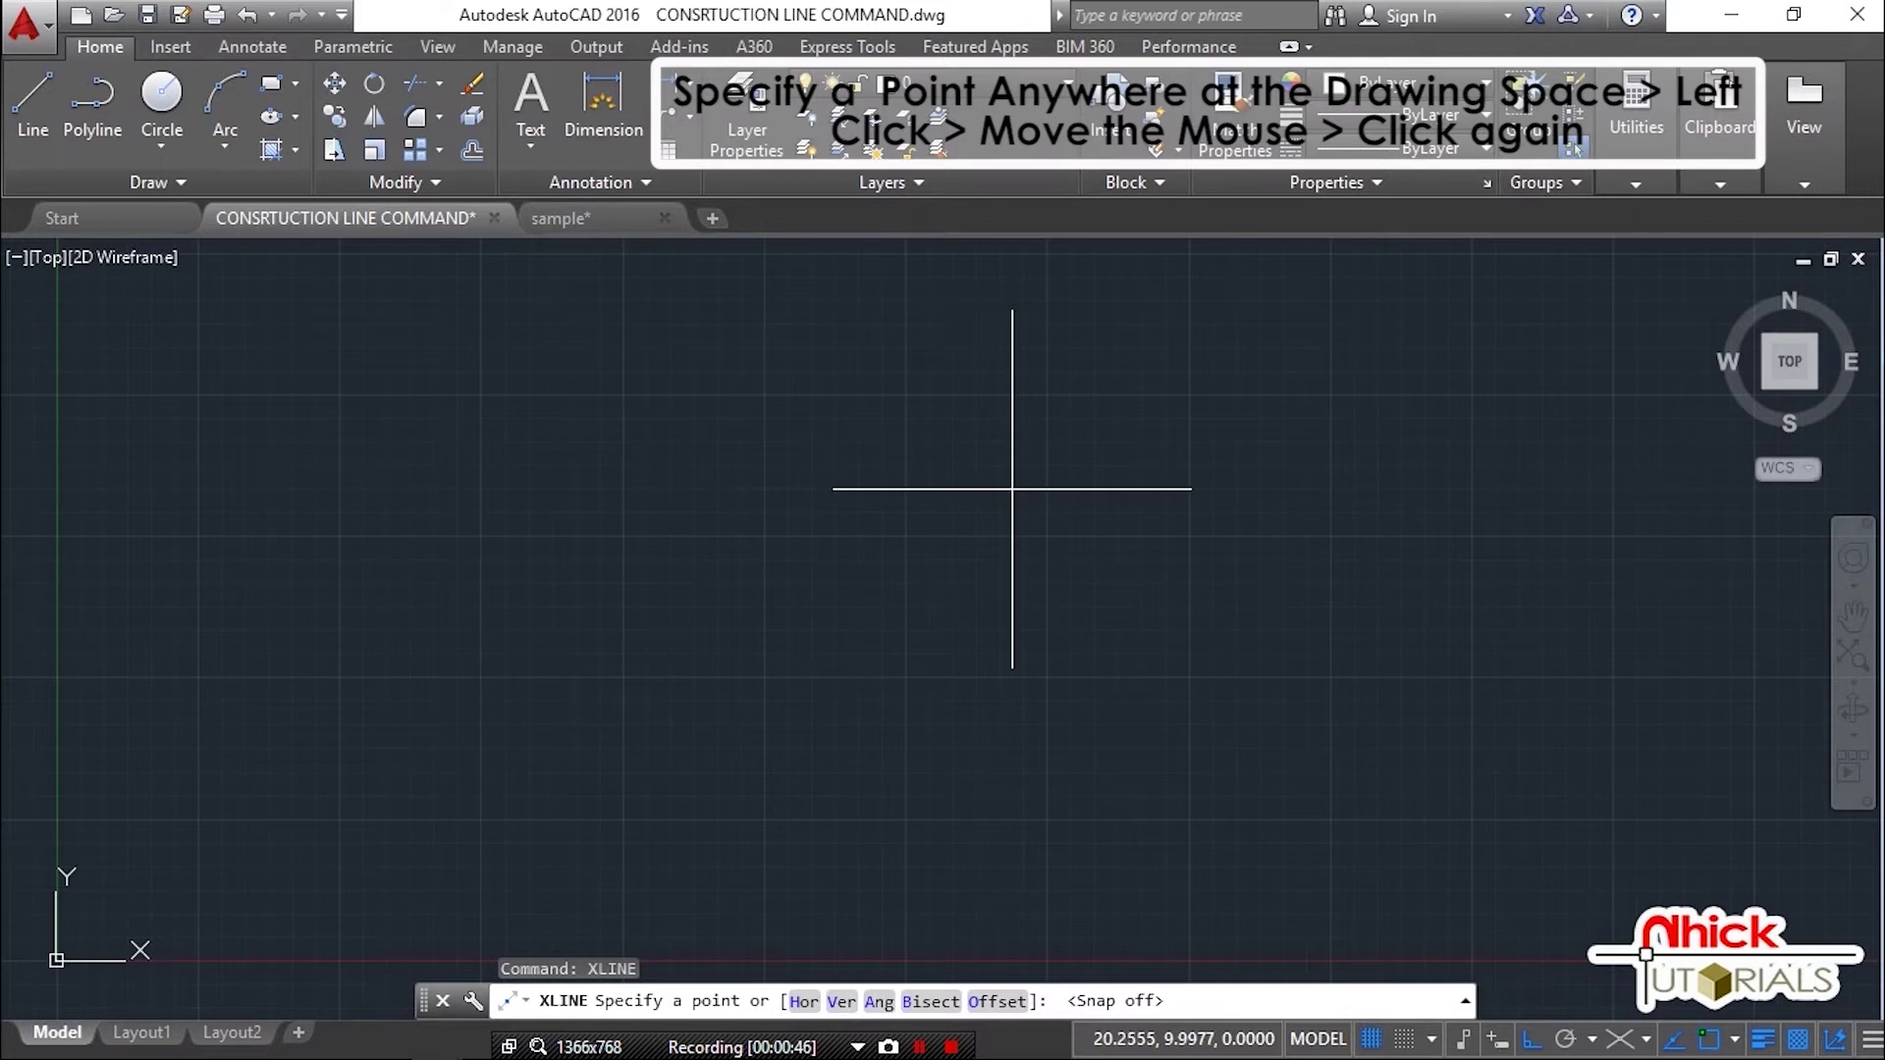
{"action": "left_click", "coordinate": [1011, 482]}
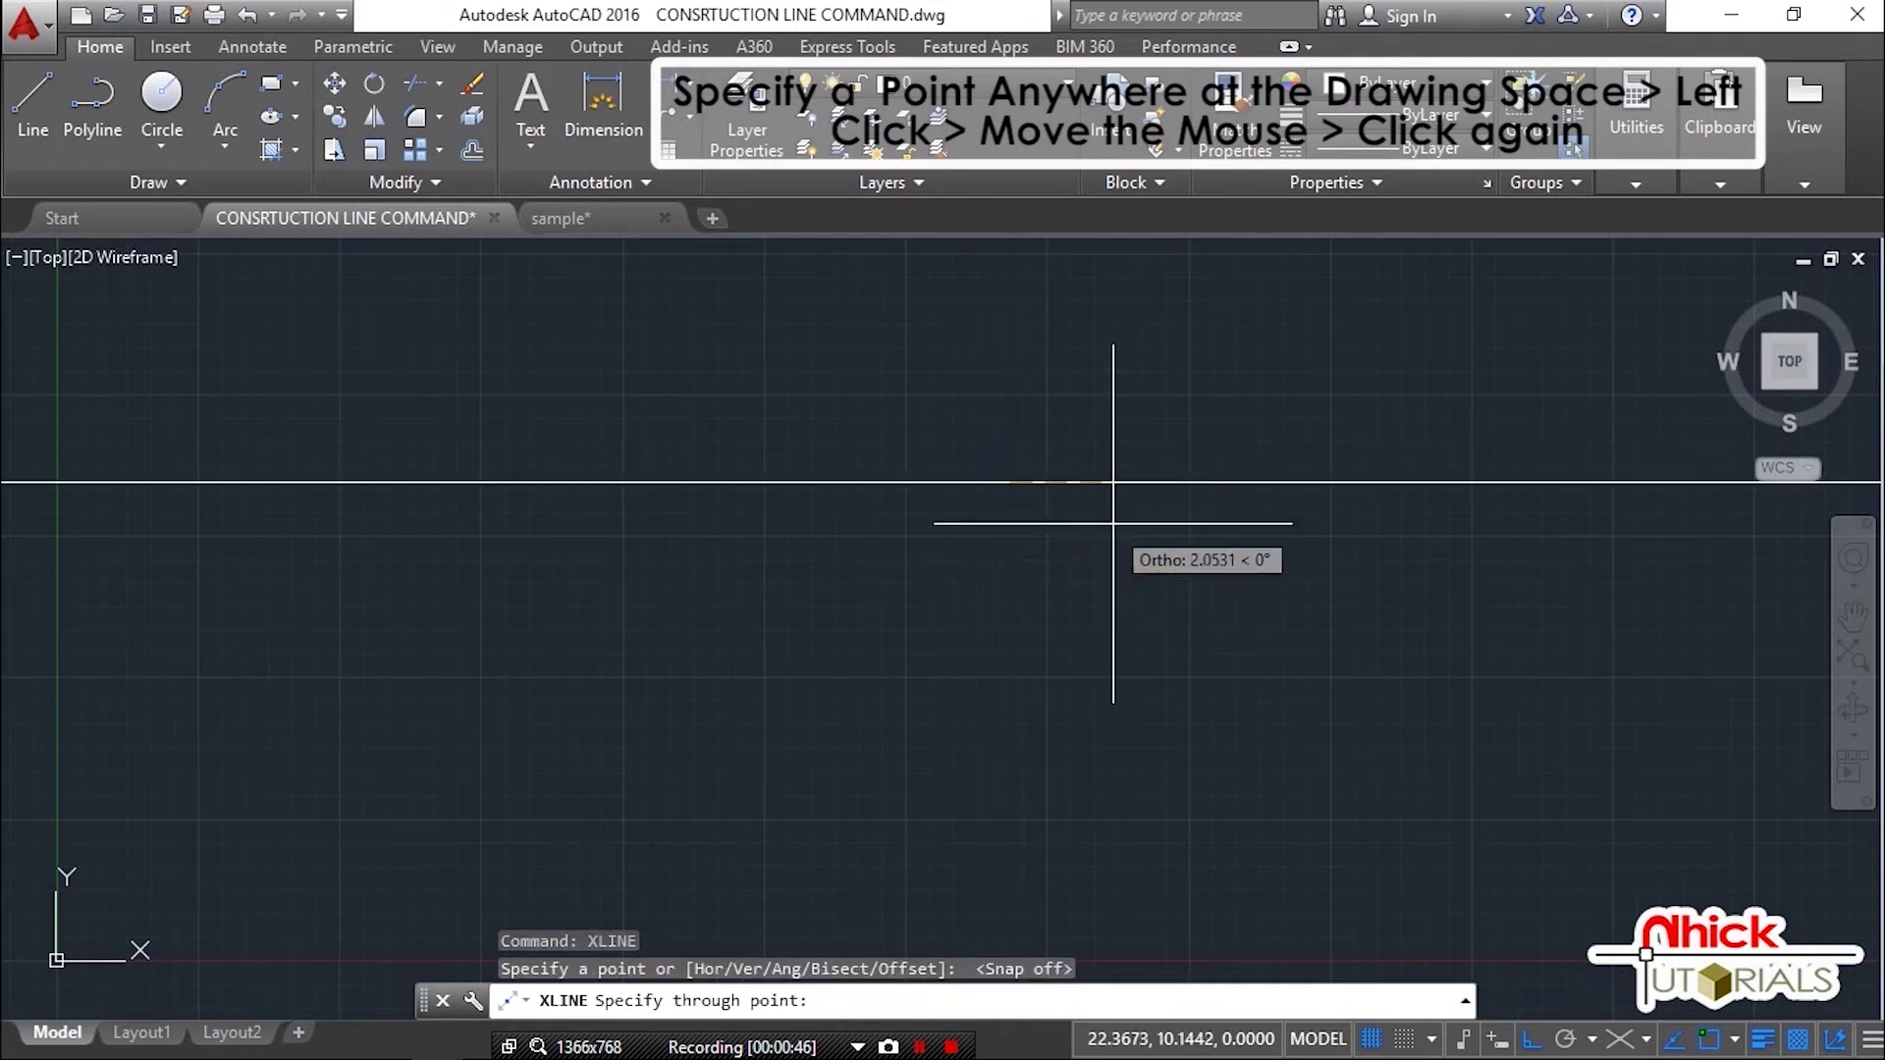
Step: With Ortho off, draw four angled construction lines through that point
{"action": "key", "text": "F8"}
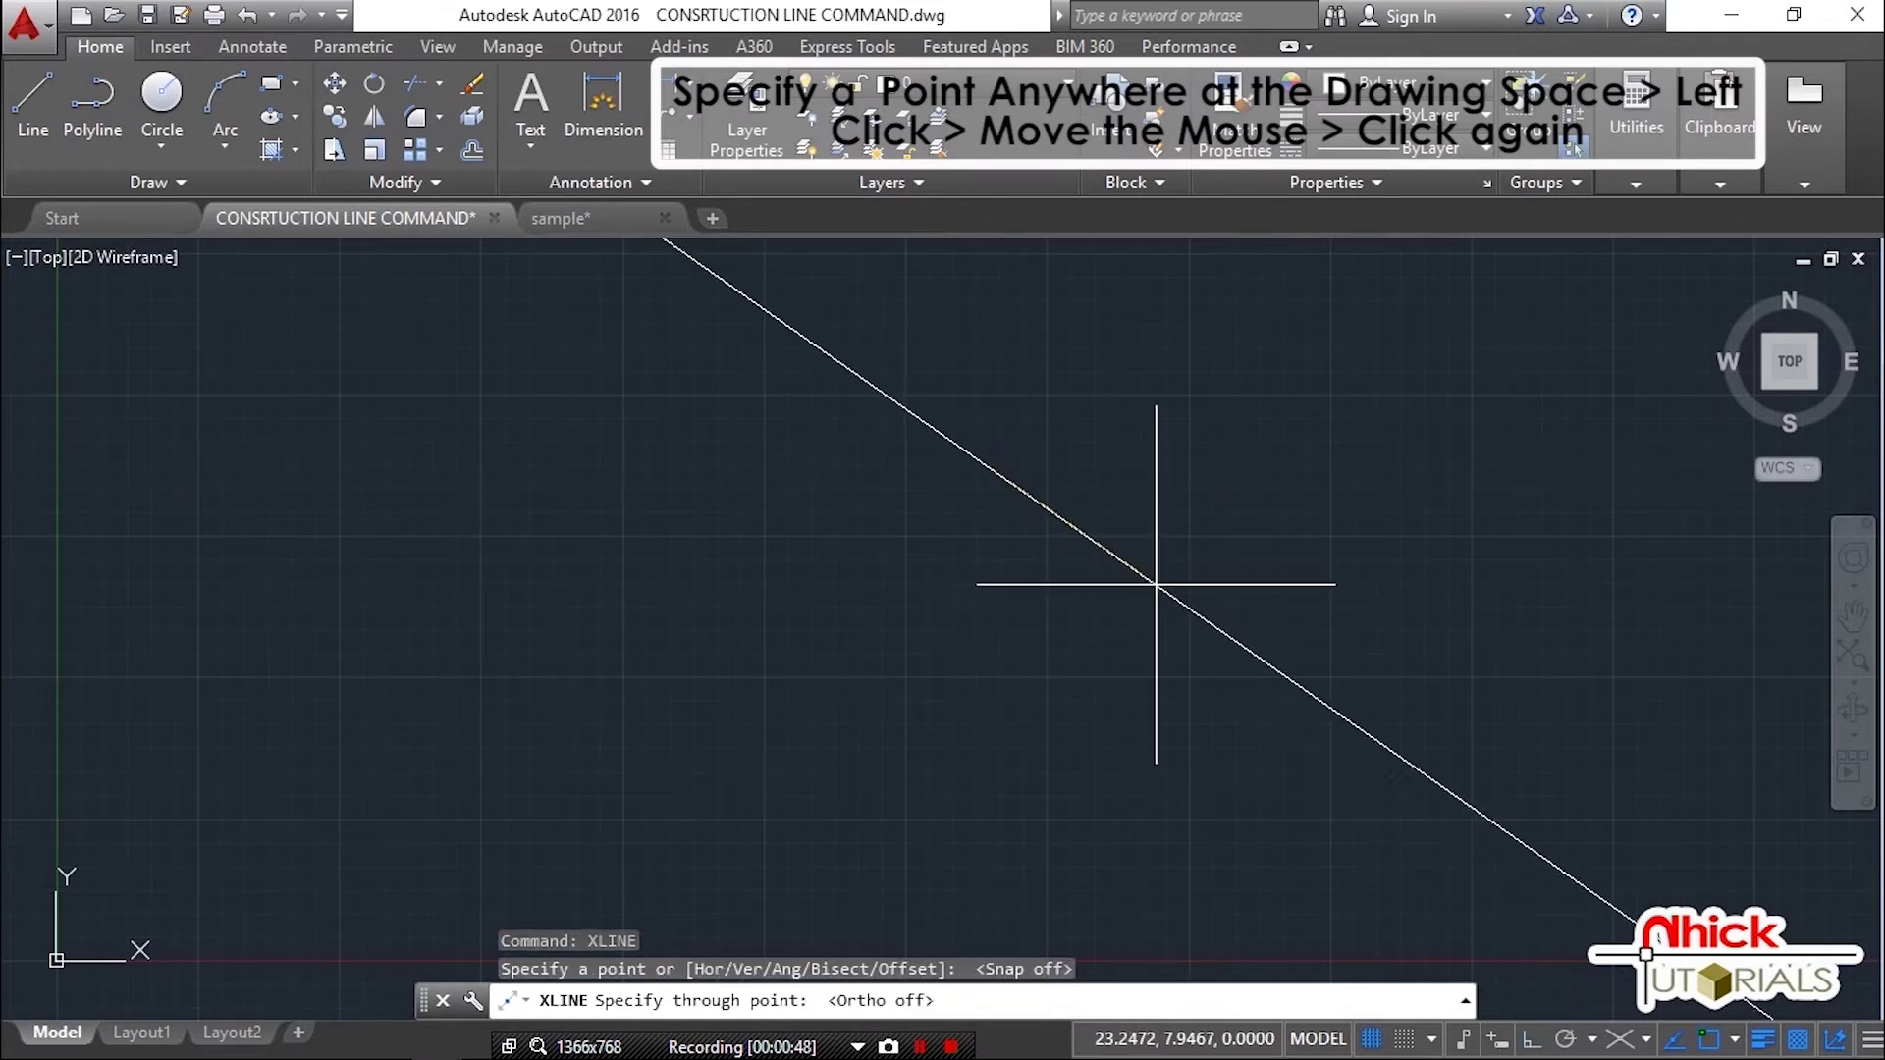
{"action": "left_click", "coordinate": [1200, 548]}
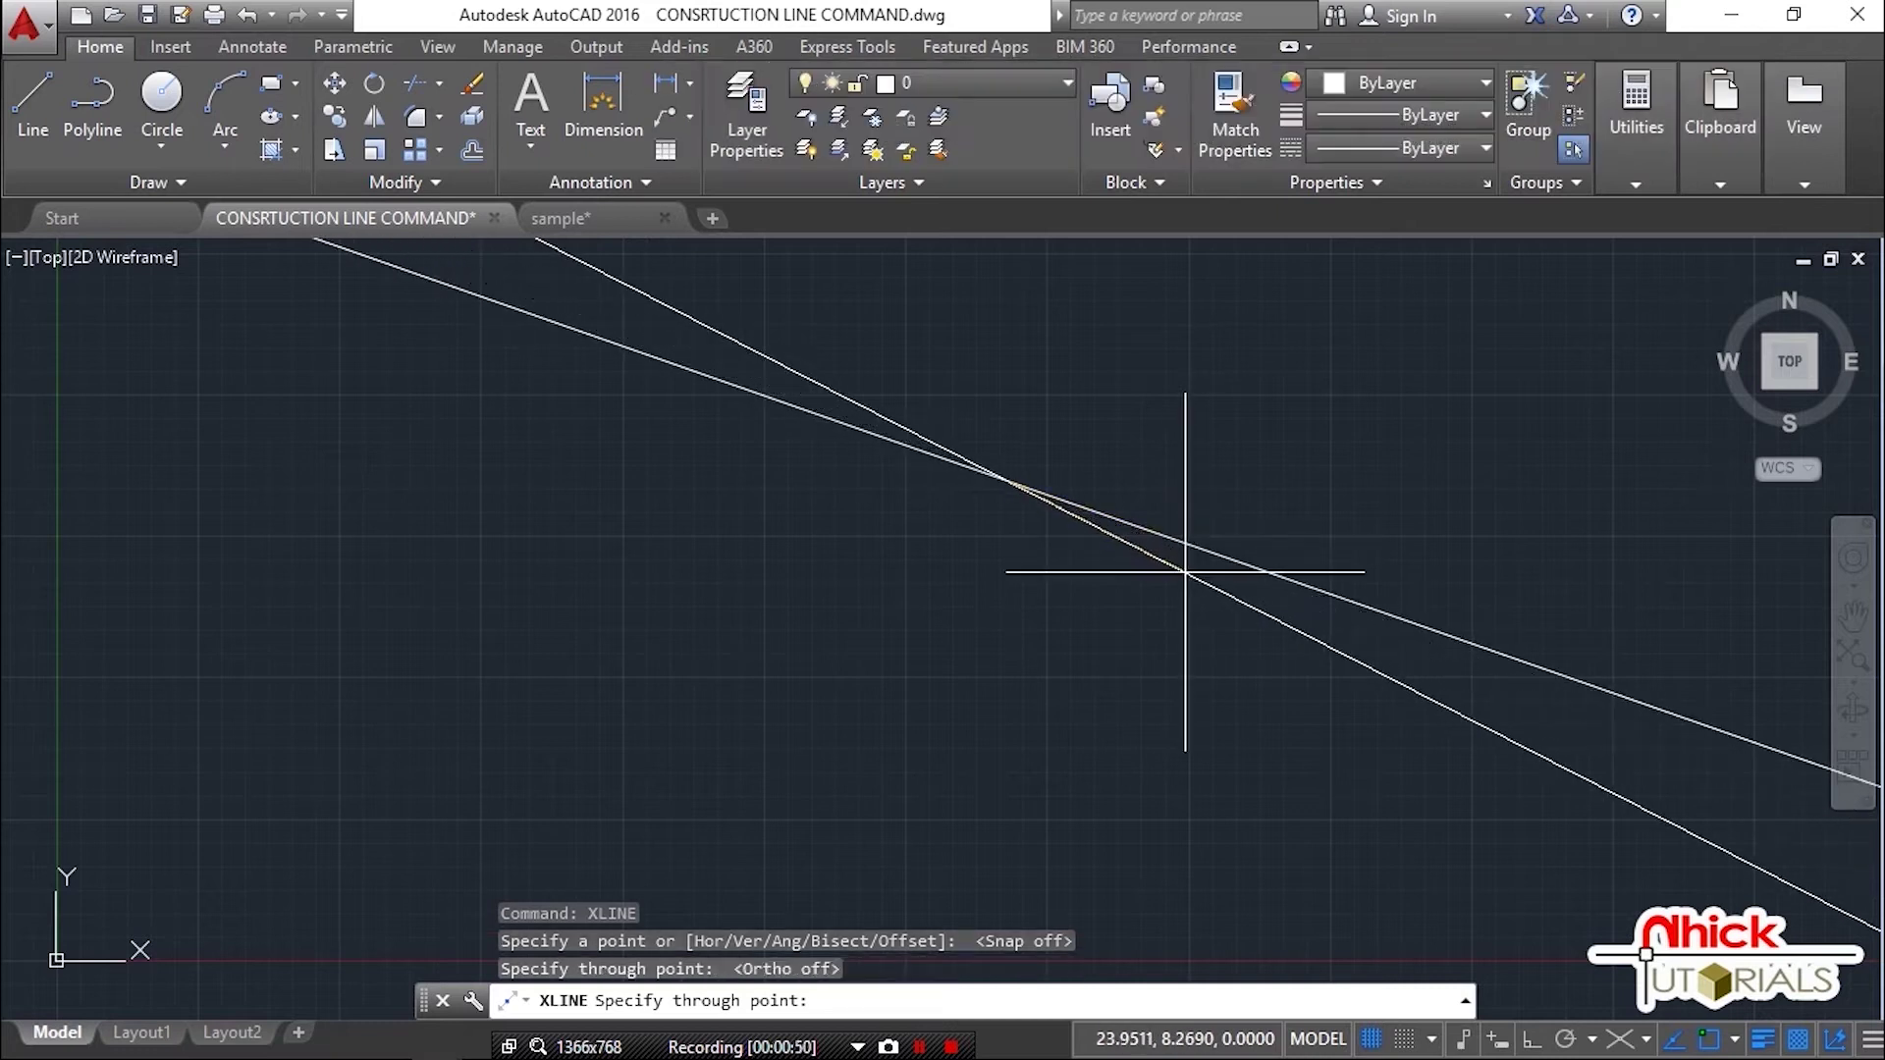
{"action": "left_click", "coordinate": [1192, 604]}
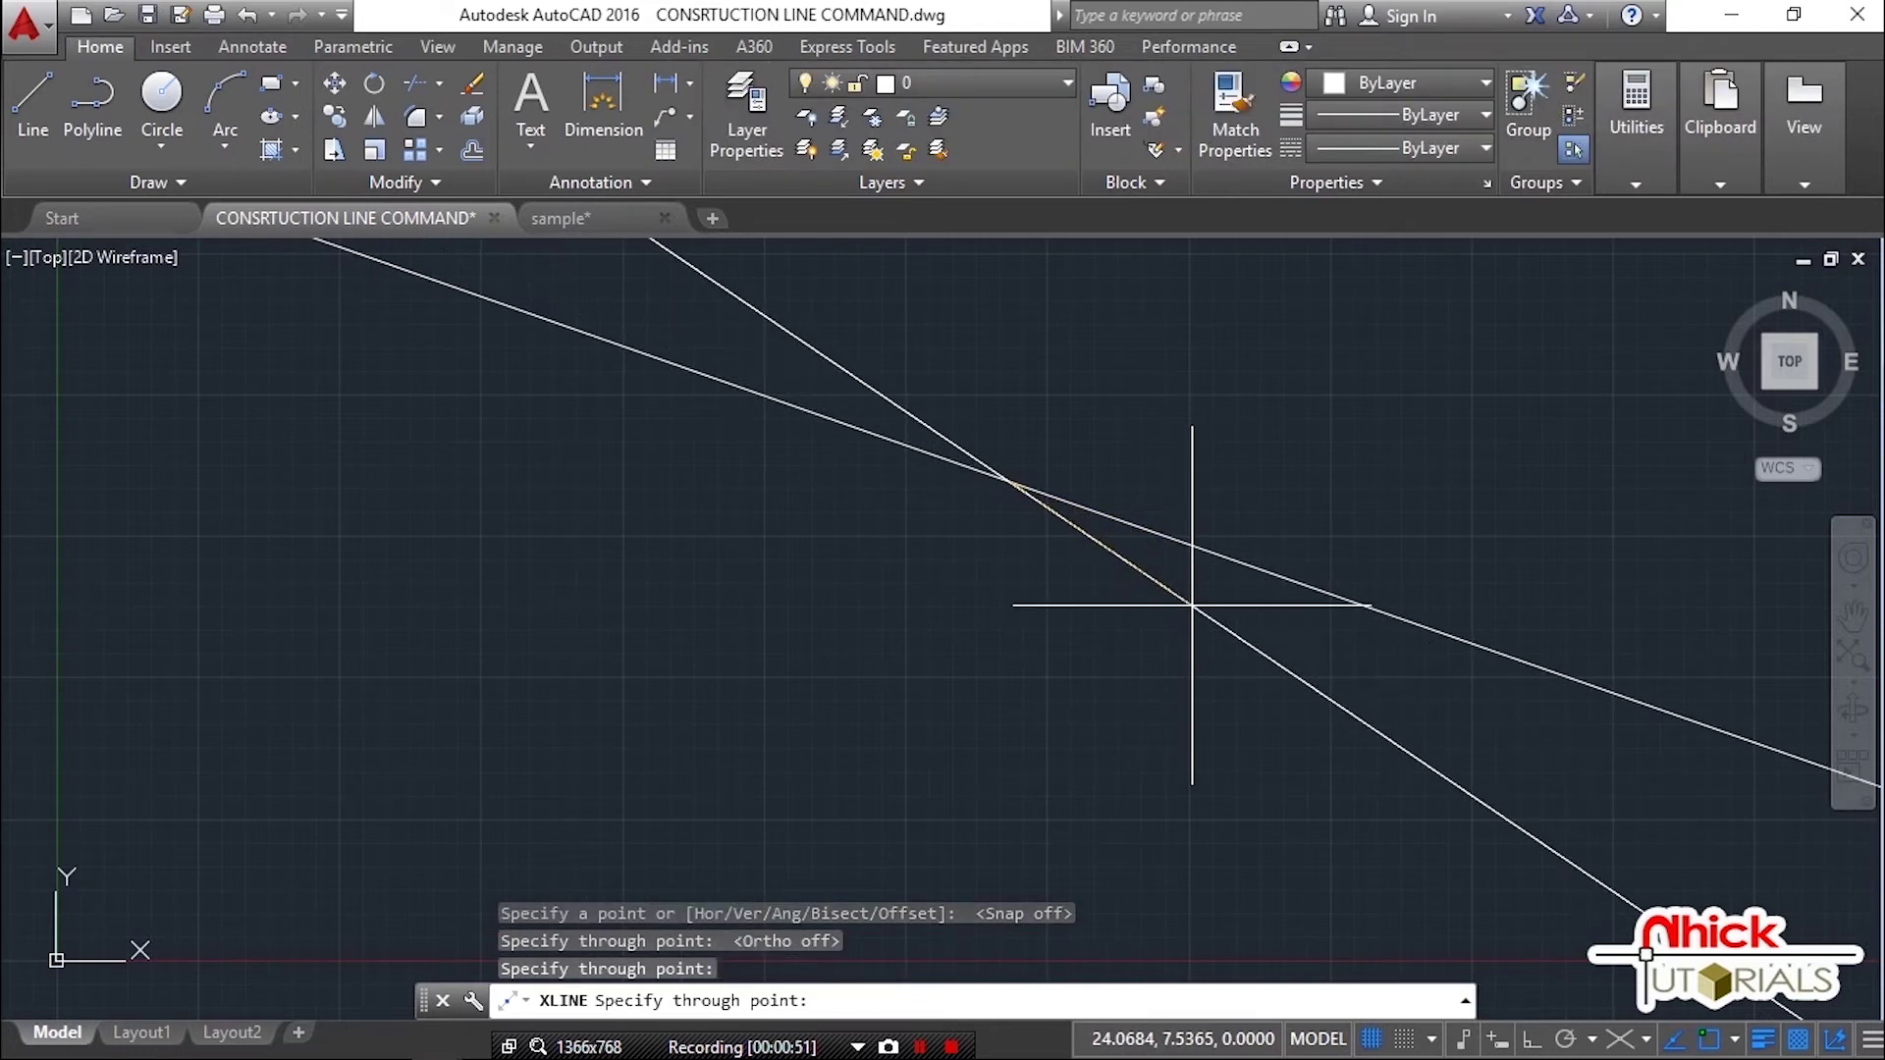
{"action": "left_click", "coordinate": [1129, 648]}
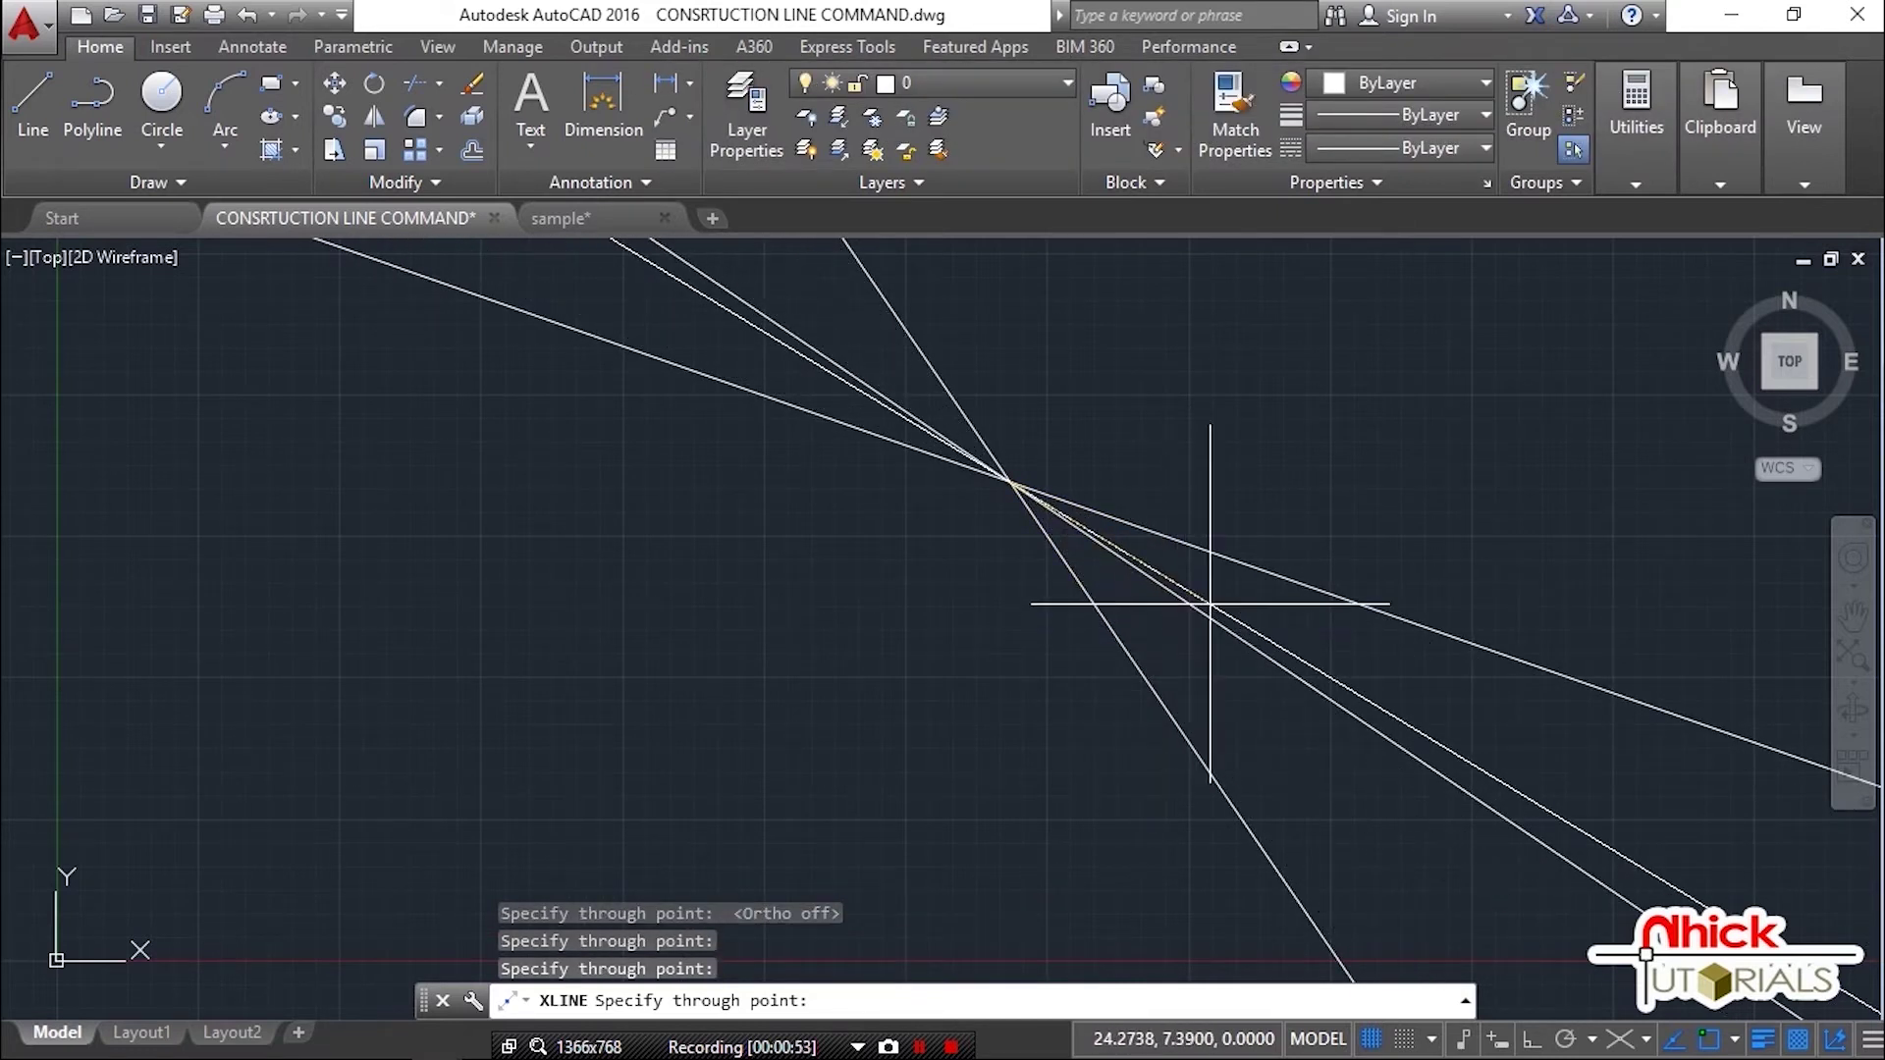
{"action": "left_click", "coordinate": [1303, 519]}
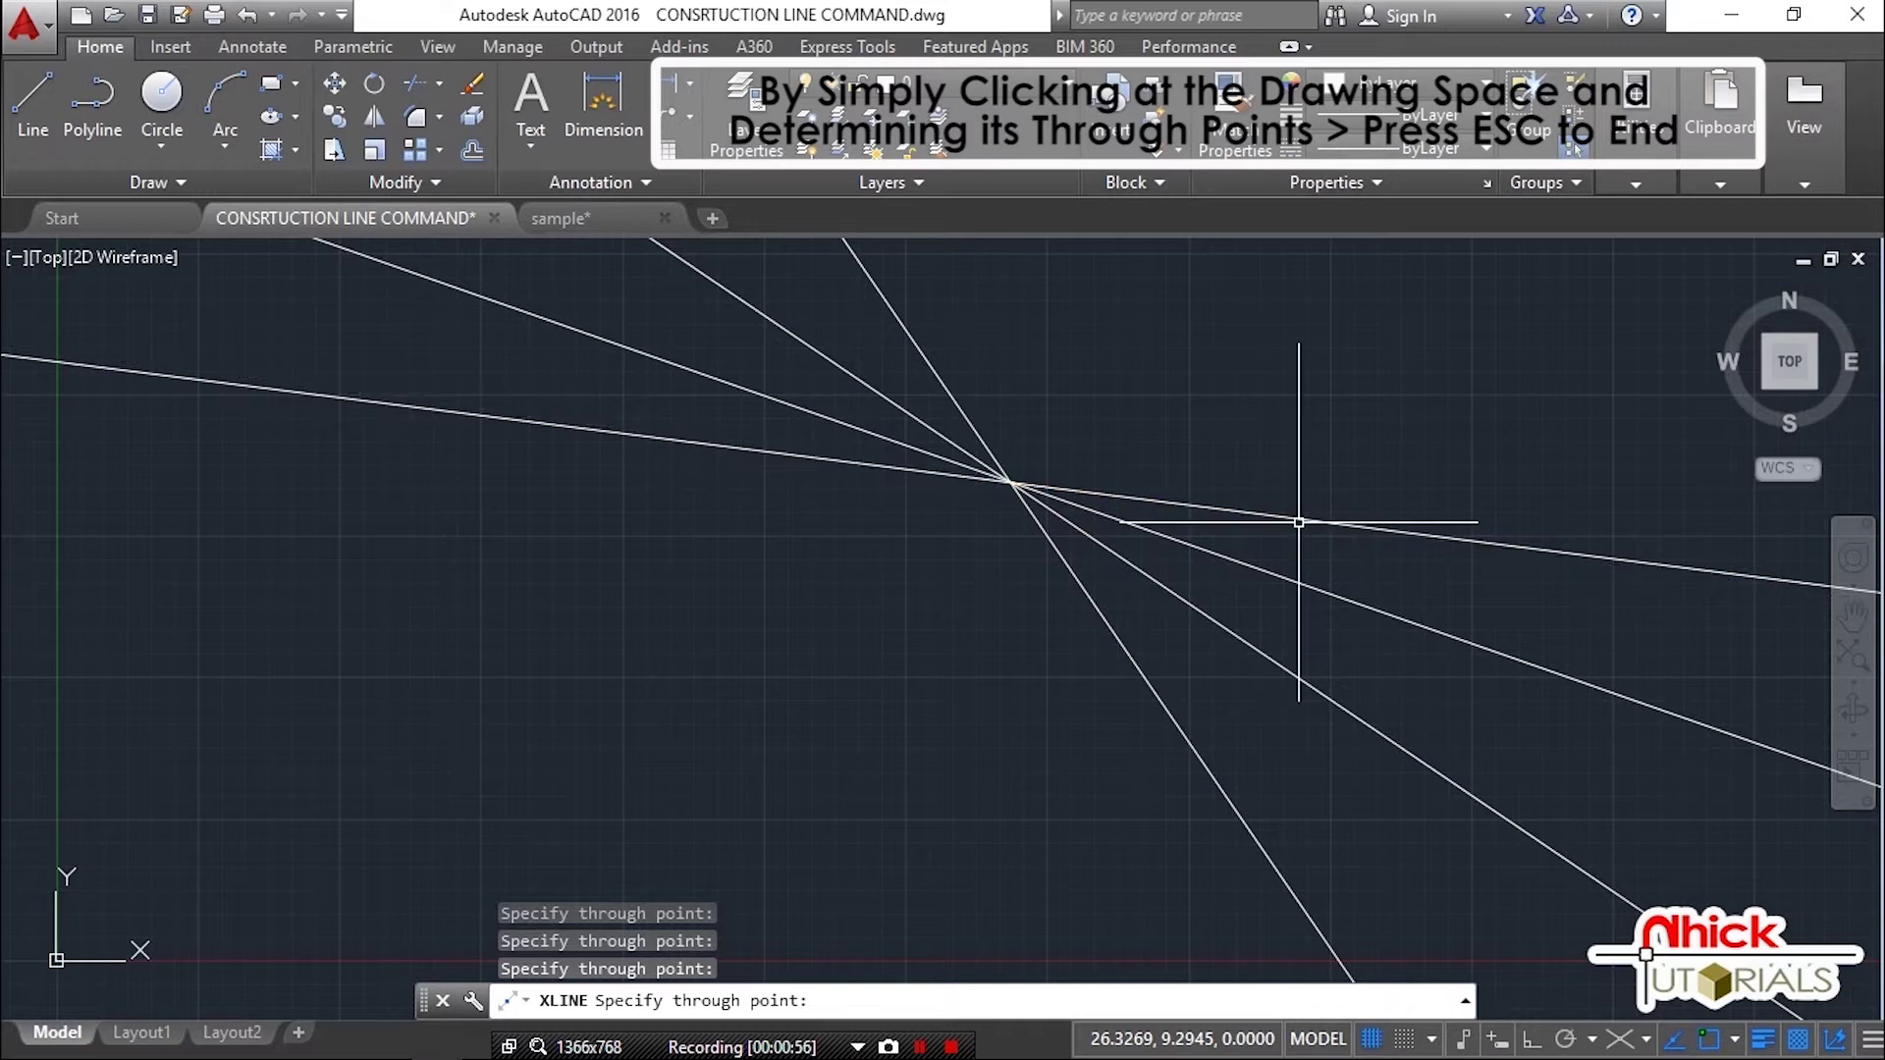
{"action": "key", "text": "Escape"}
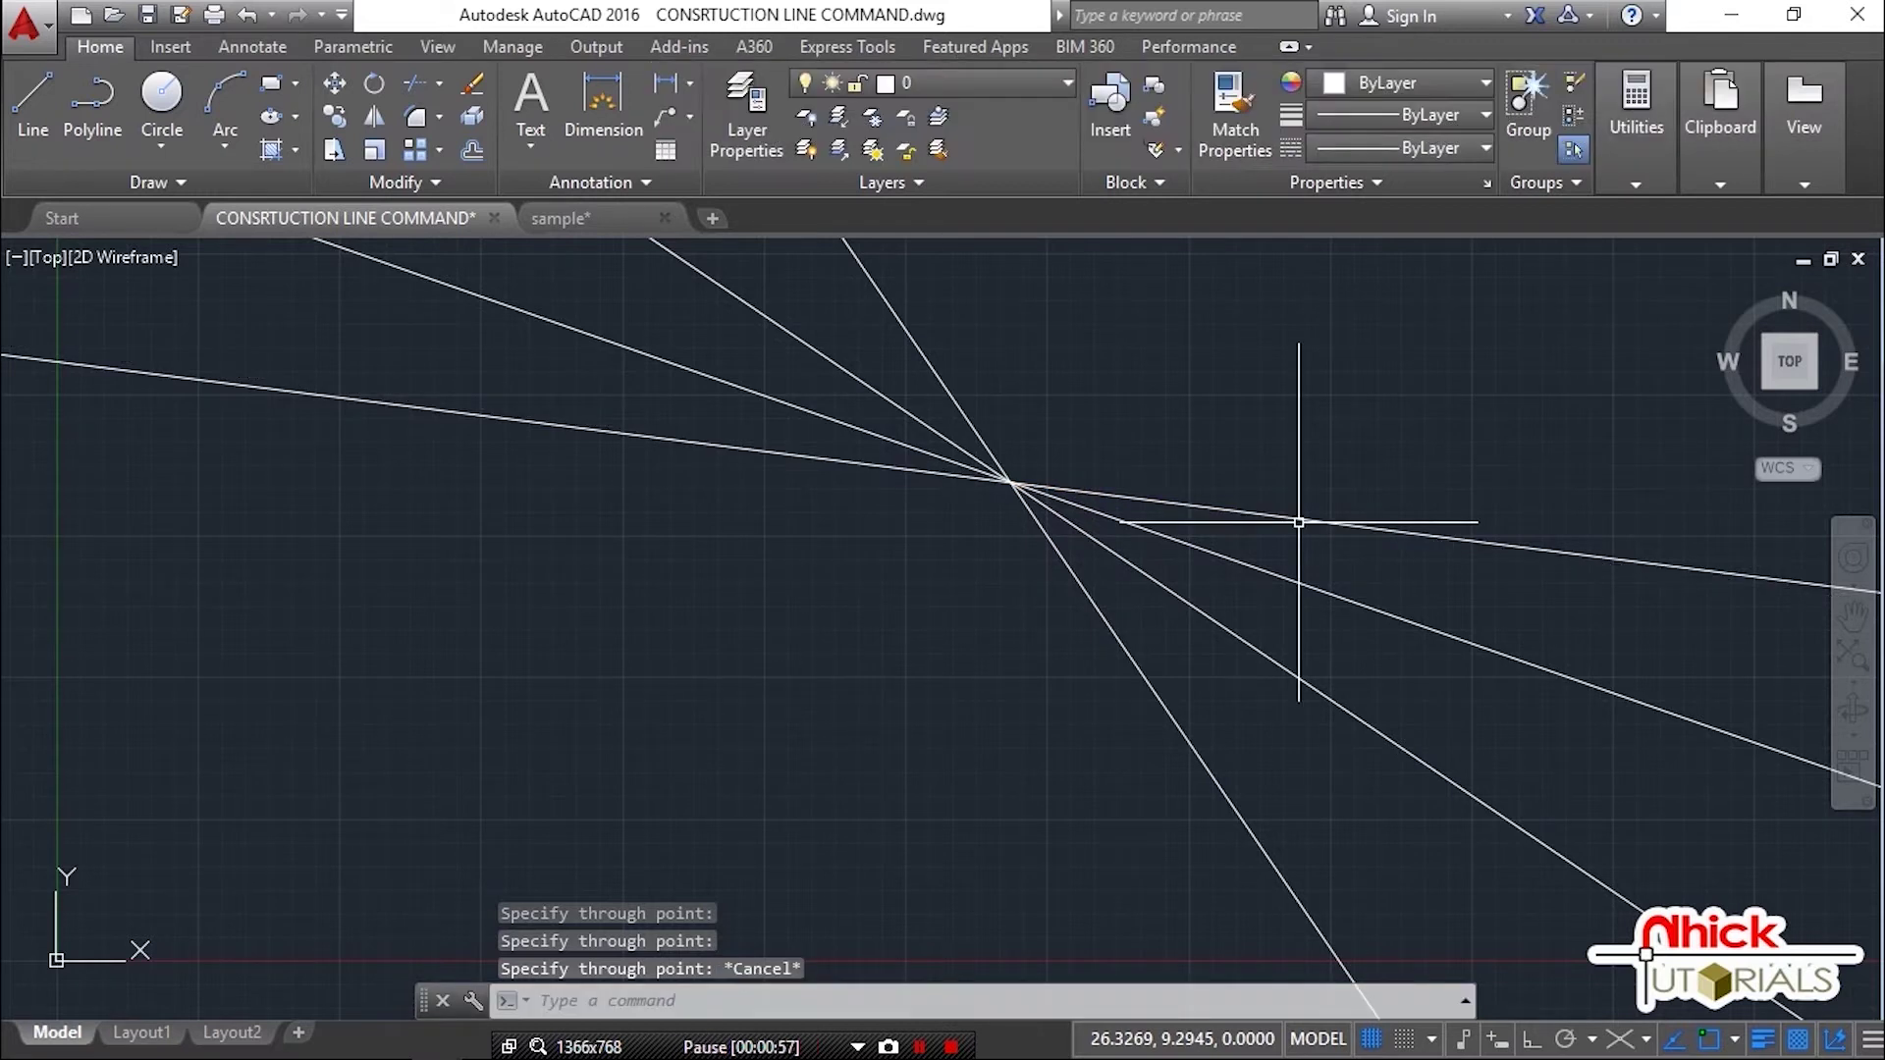
{"action": "key", "text": "alt"}
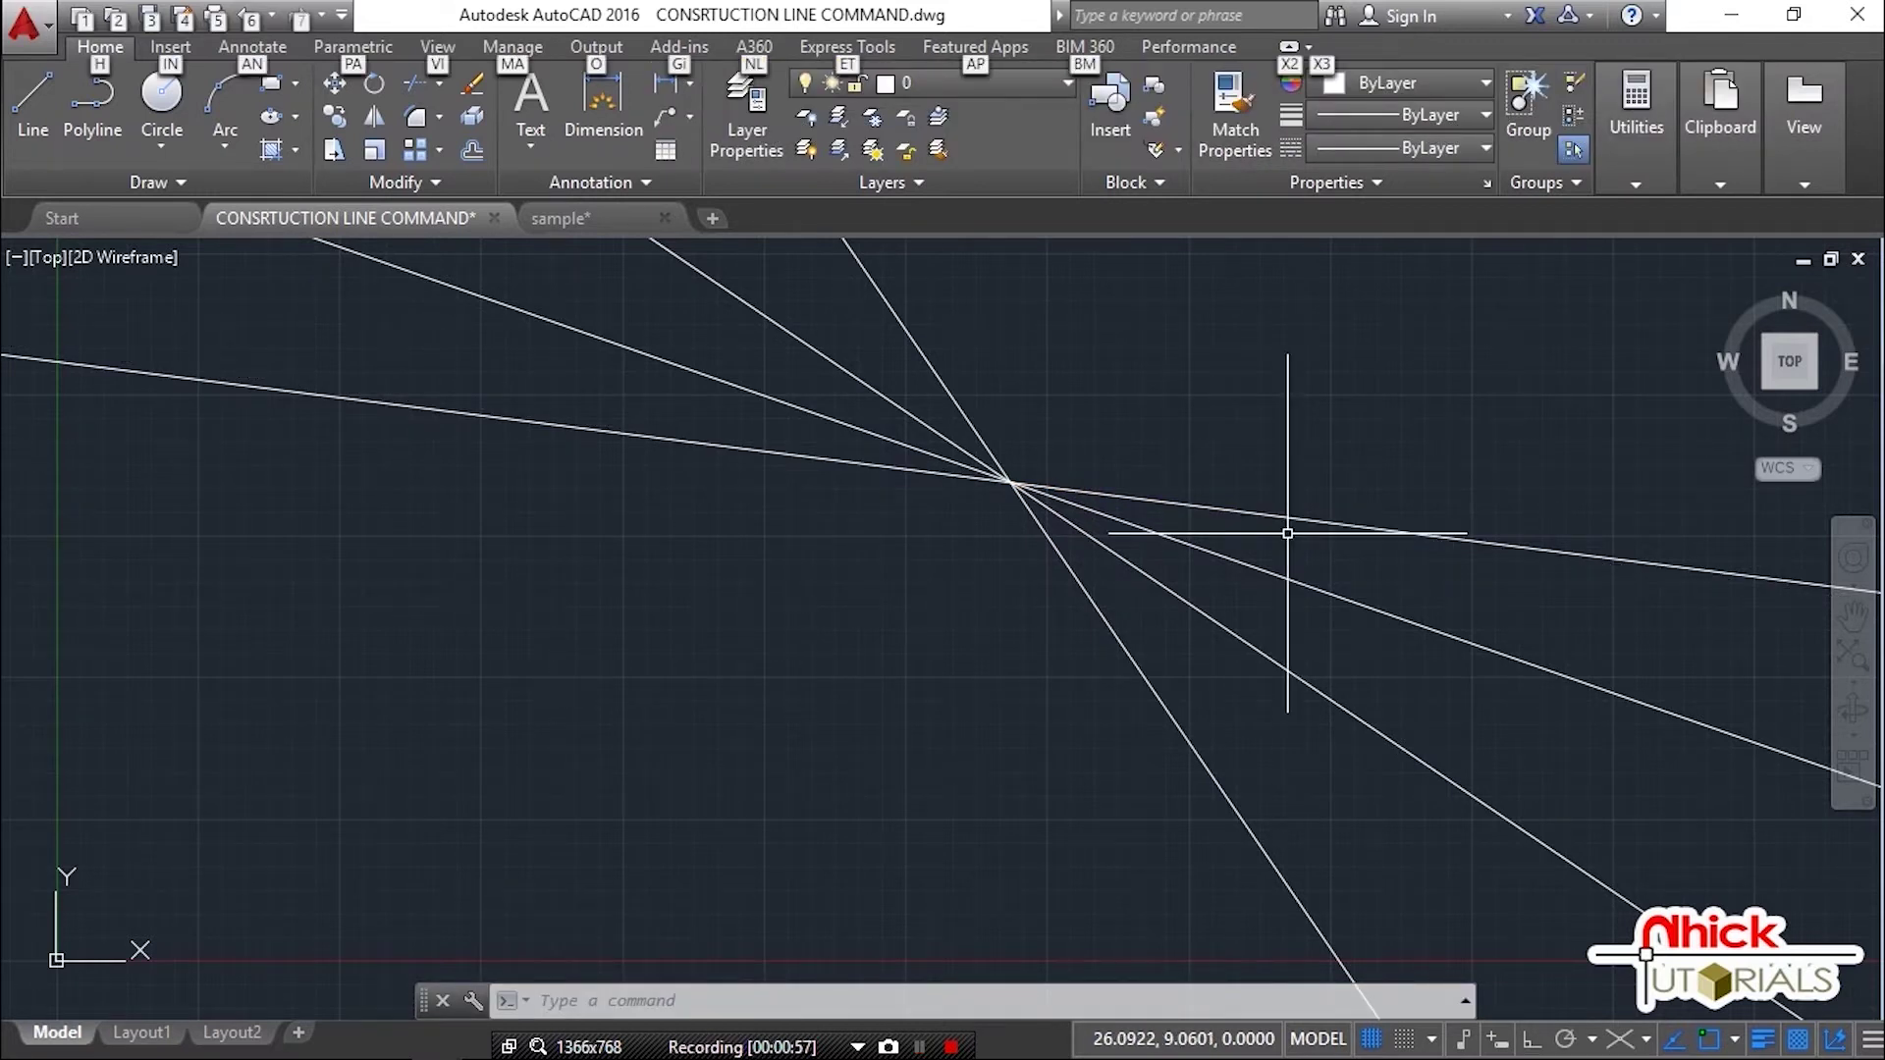
Step: Erase the four construction lines with a crossing window using E
{"action": "key", "text": "alt"}
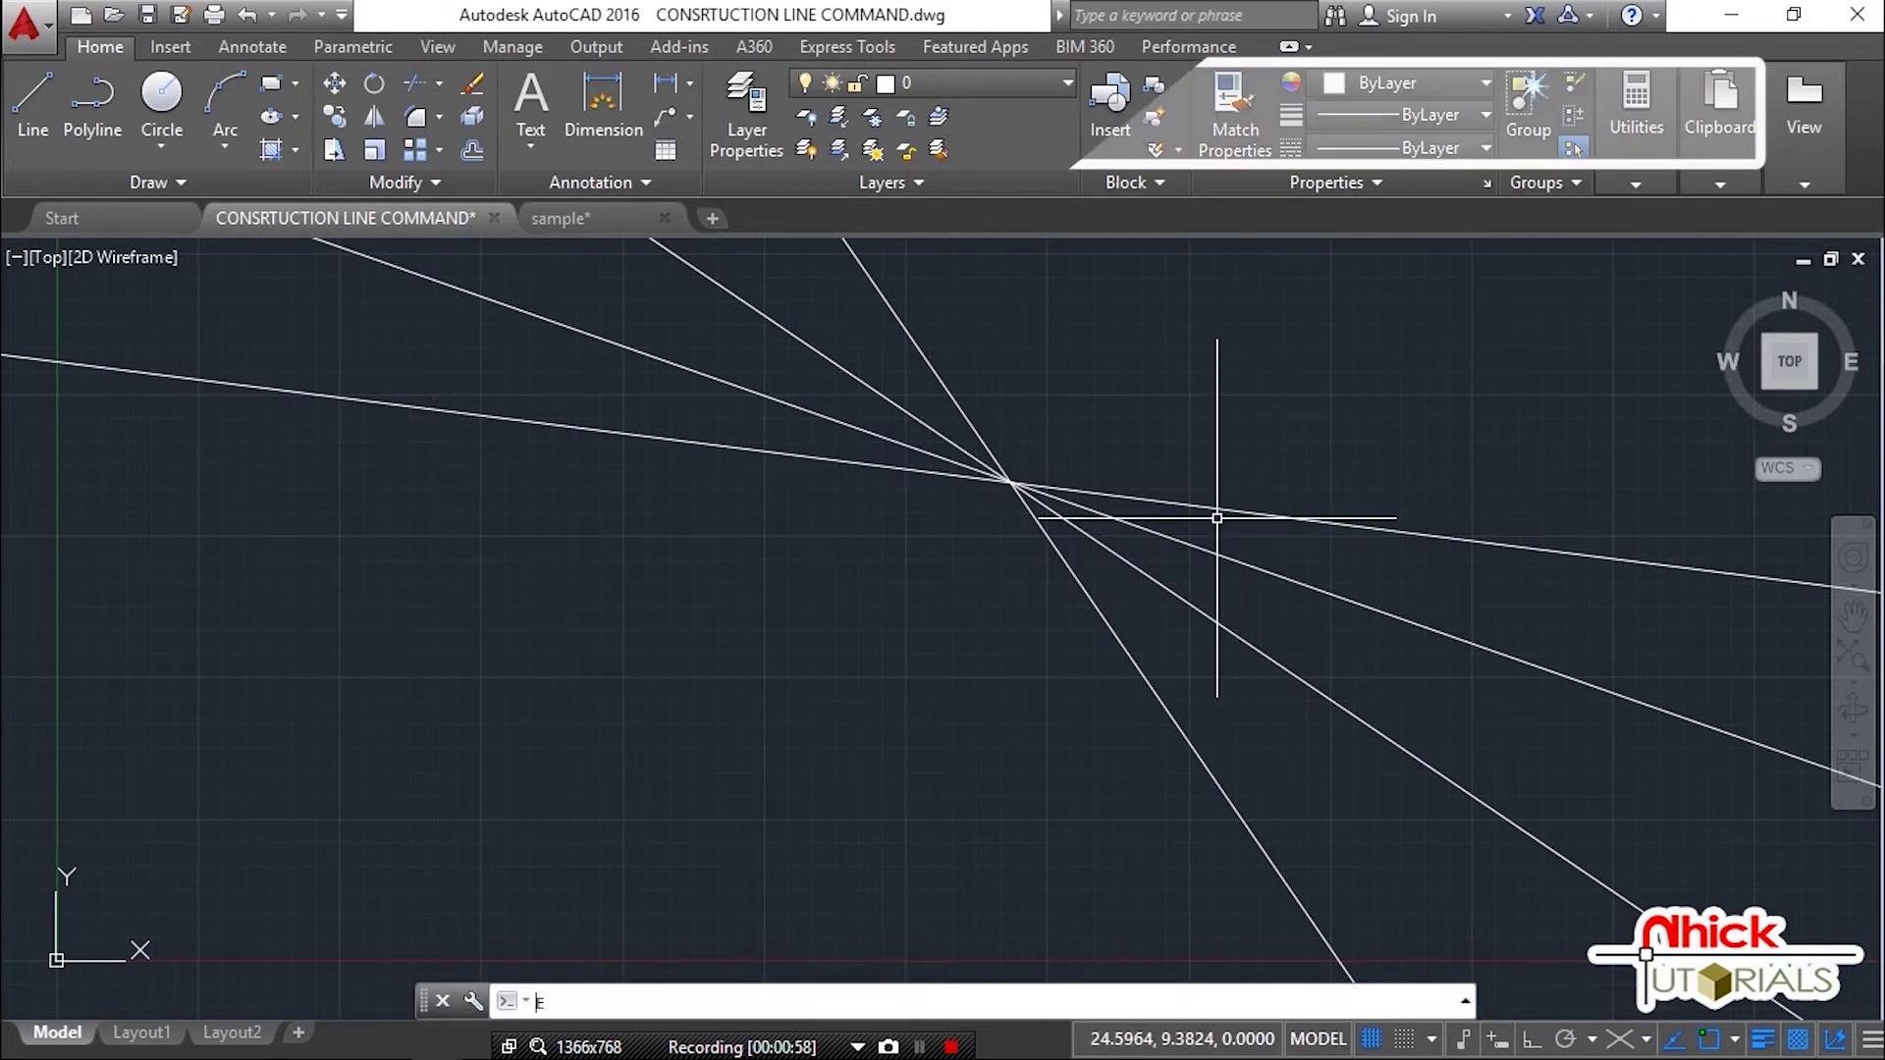
{"action": "type", "text": "e"}
{"action": "key", "text": "Return"}
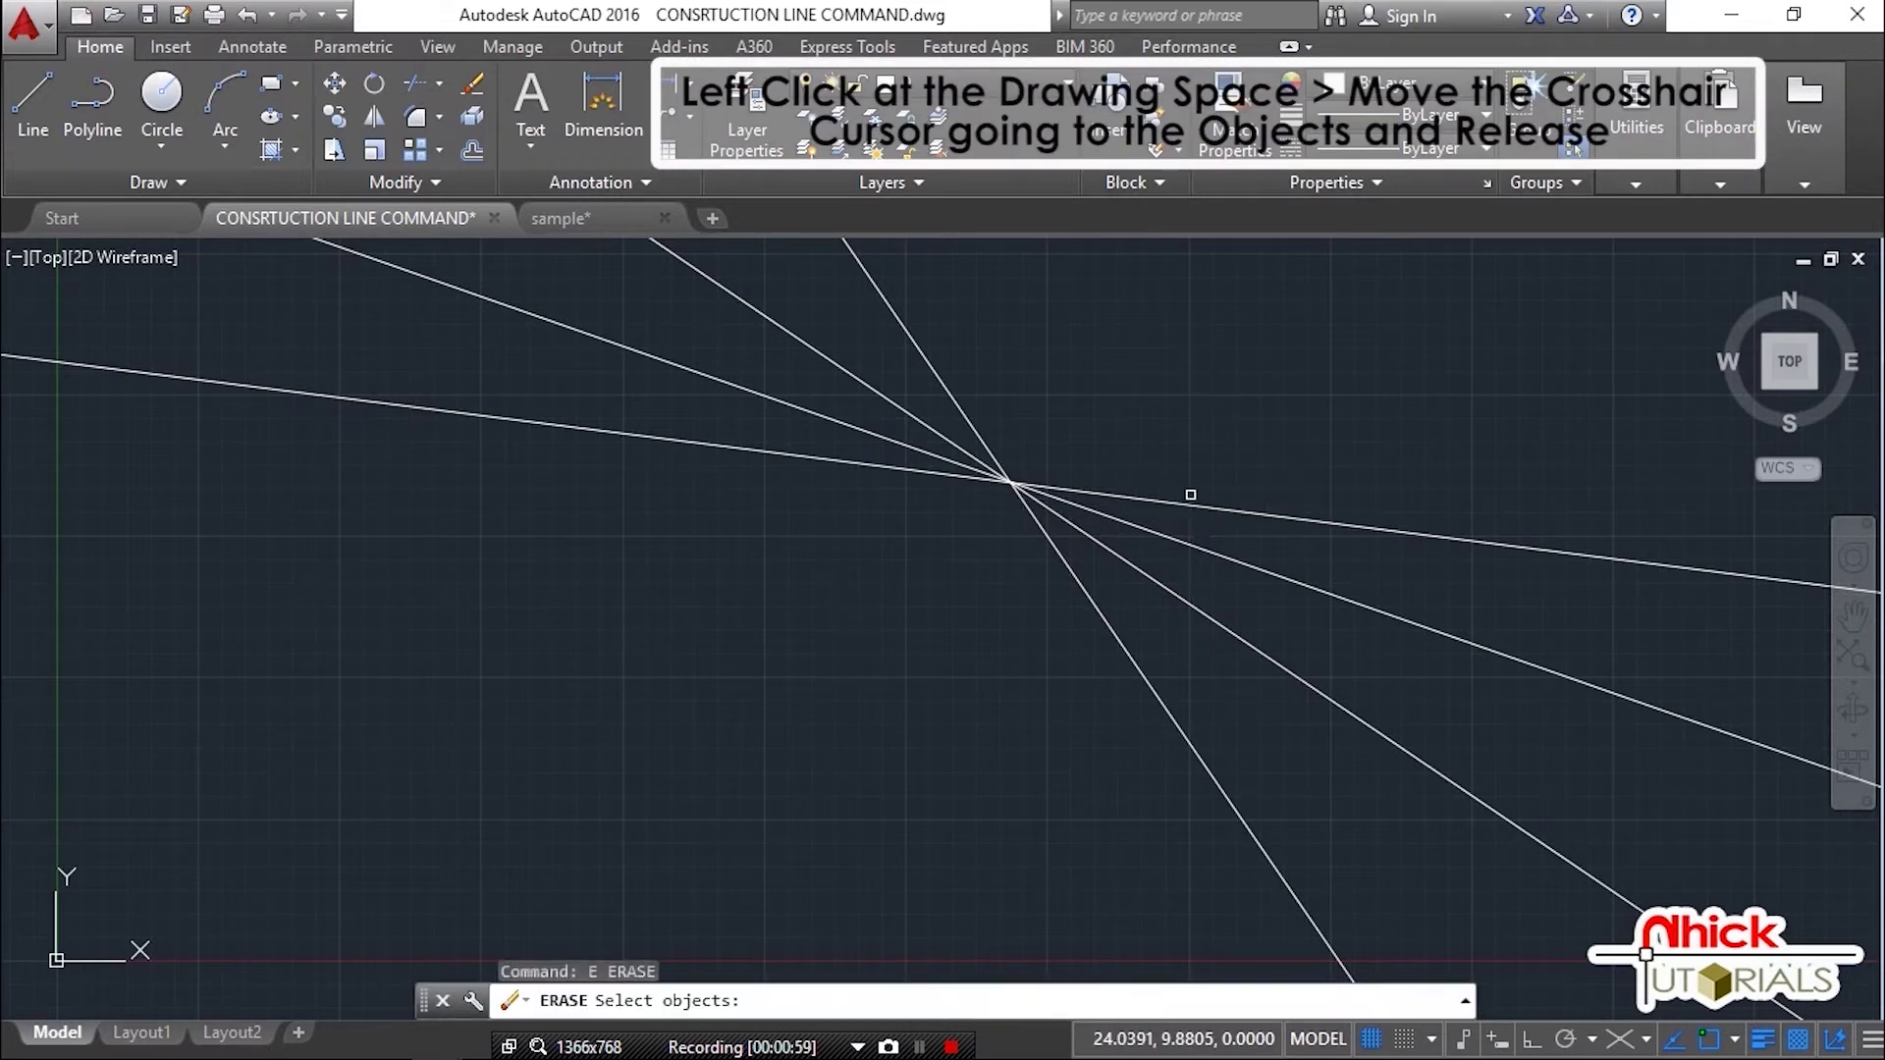
{"action": "left_click_drag", "start_coordinate": [1178, 459], "coordinate": [901, 644]}
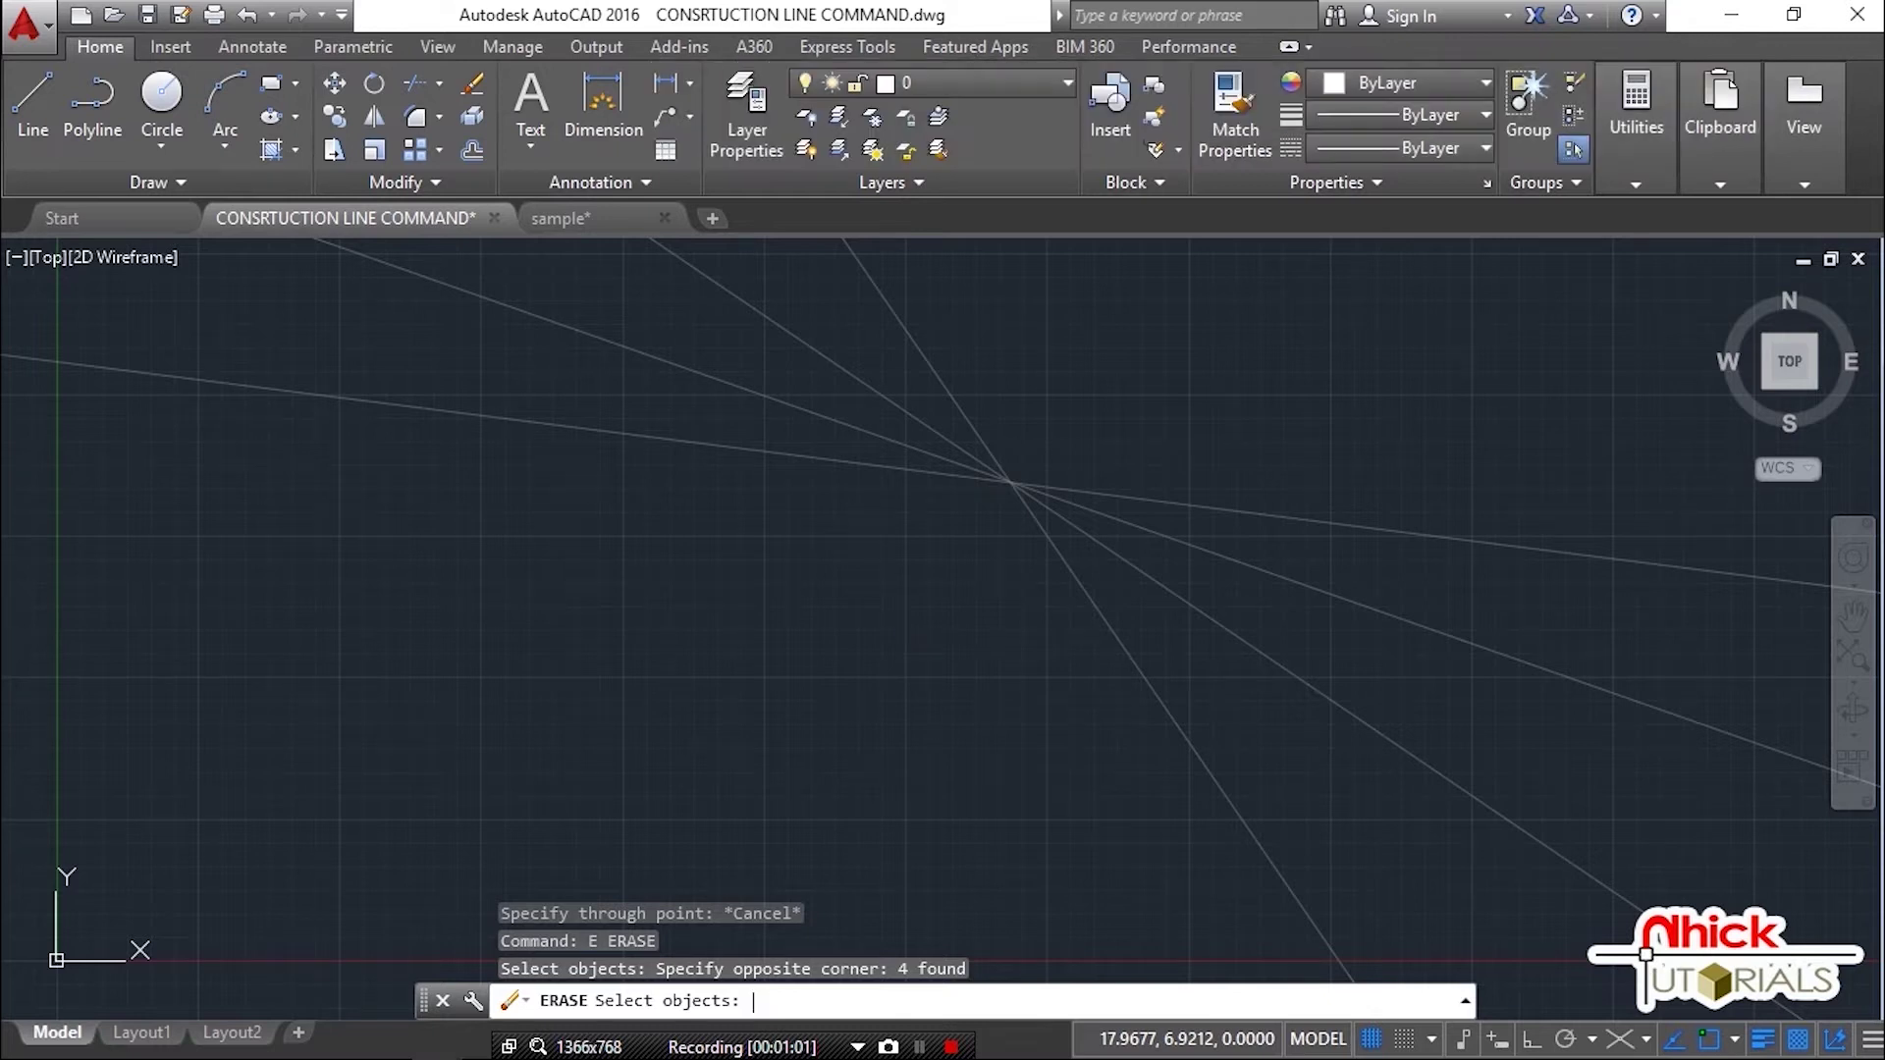
{"action": "key", "text": "Return"}
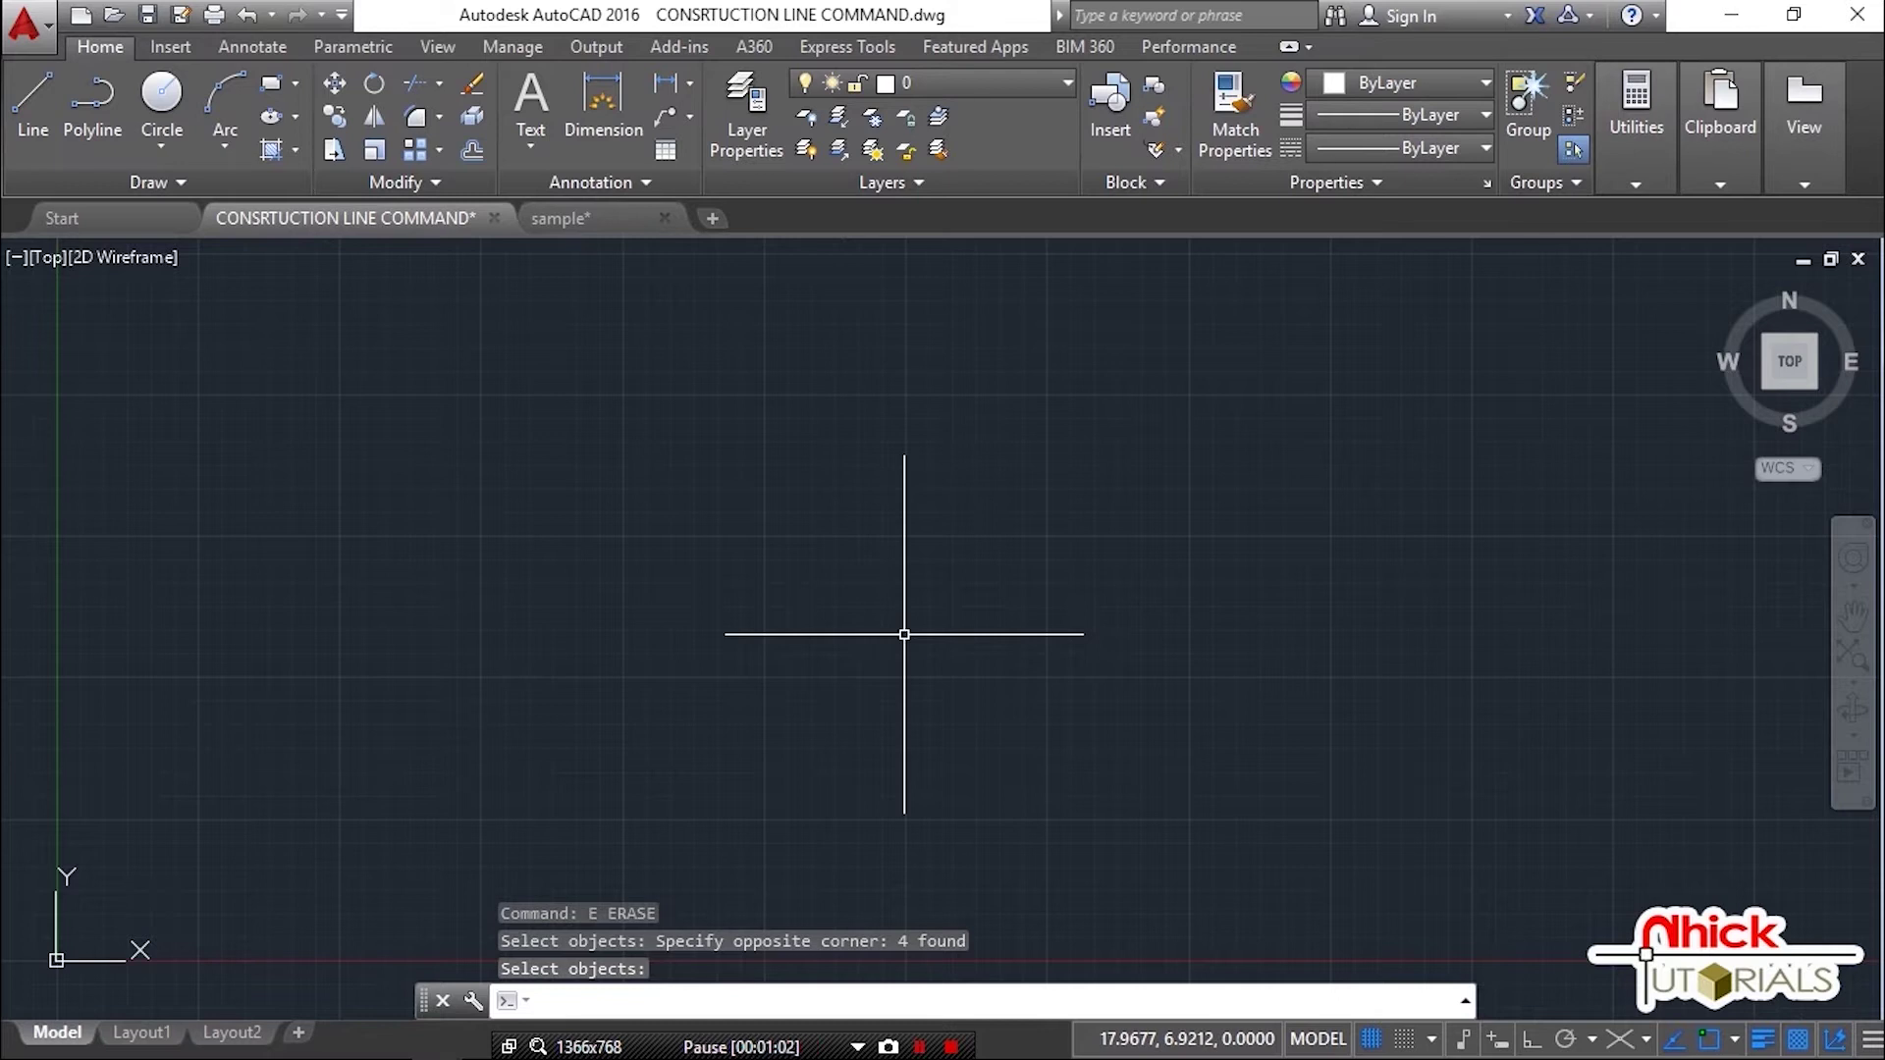
{"action": "key", "text": "alt"}
{"action": "type", "text": "XL"}
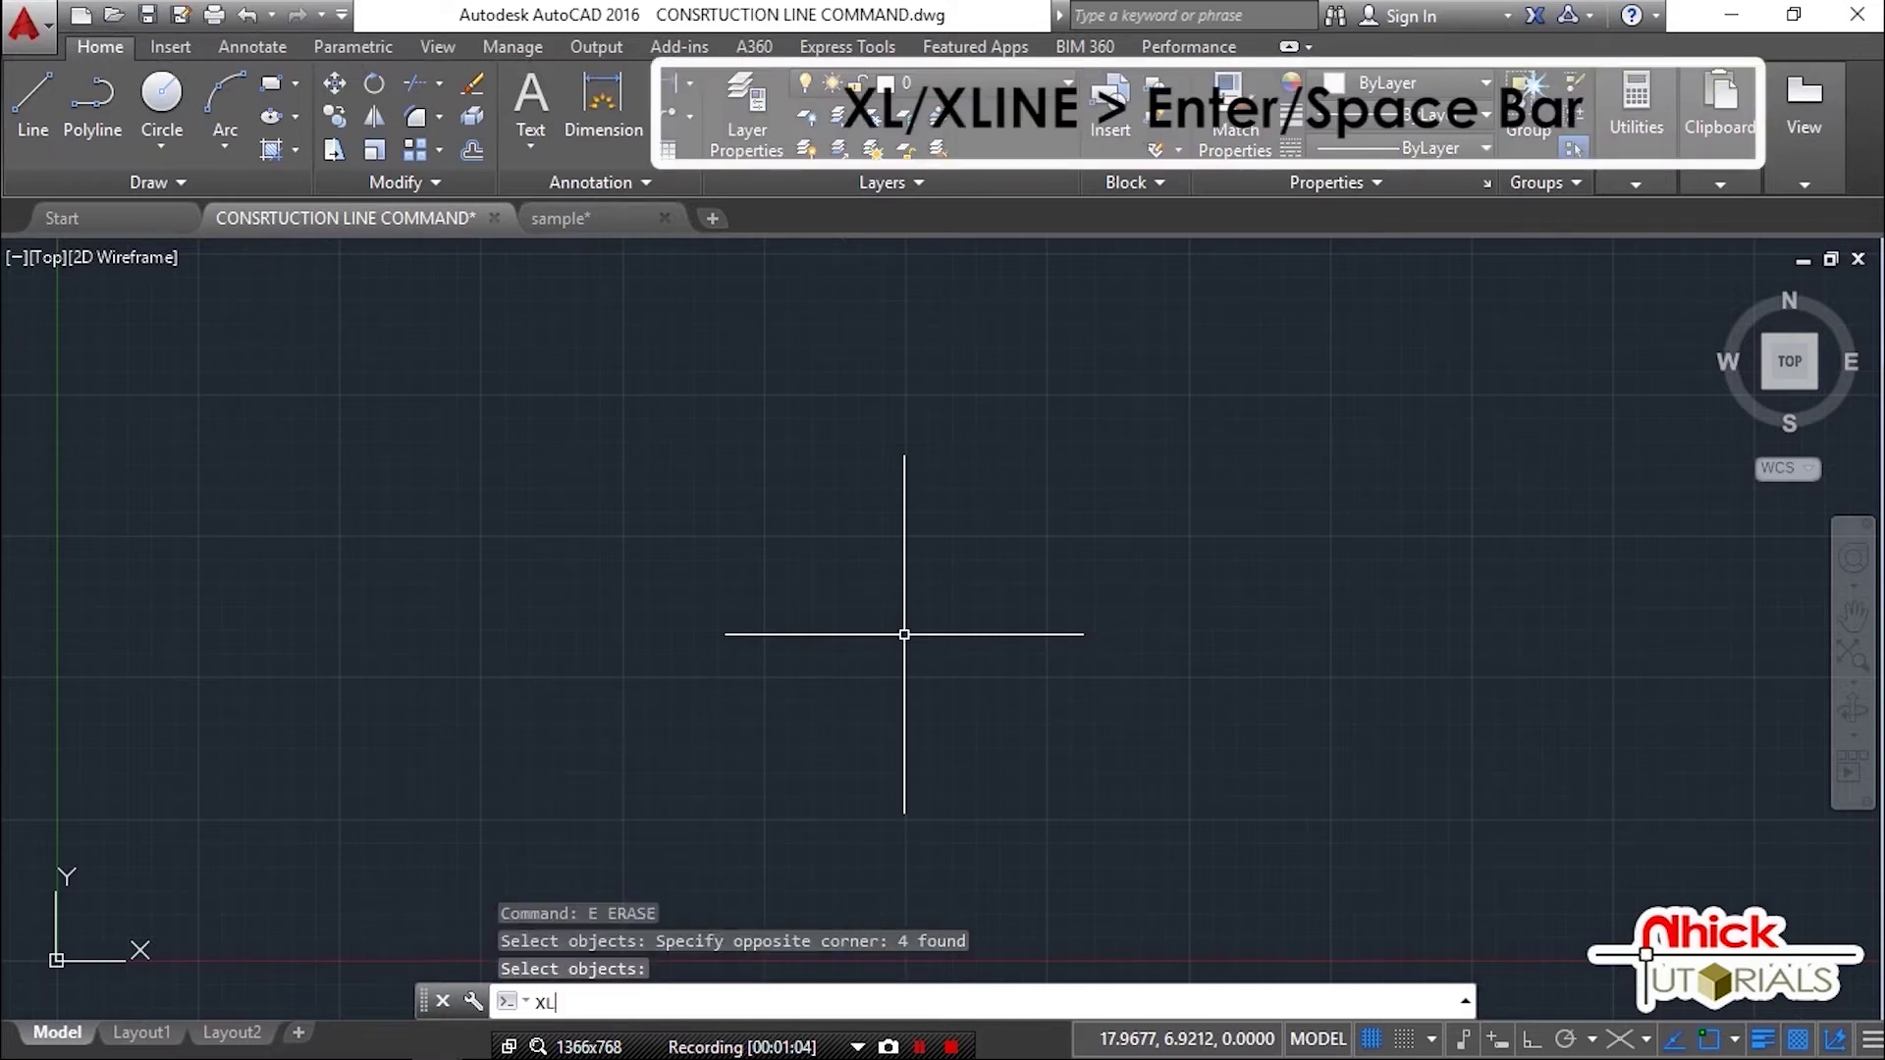
{"action": "key", "text": "Return"}
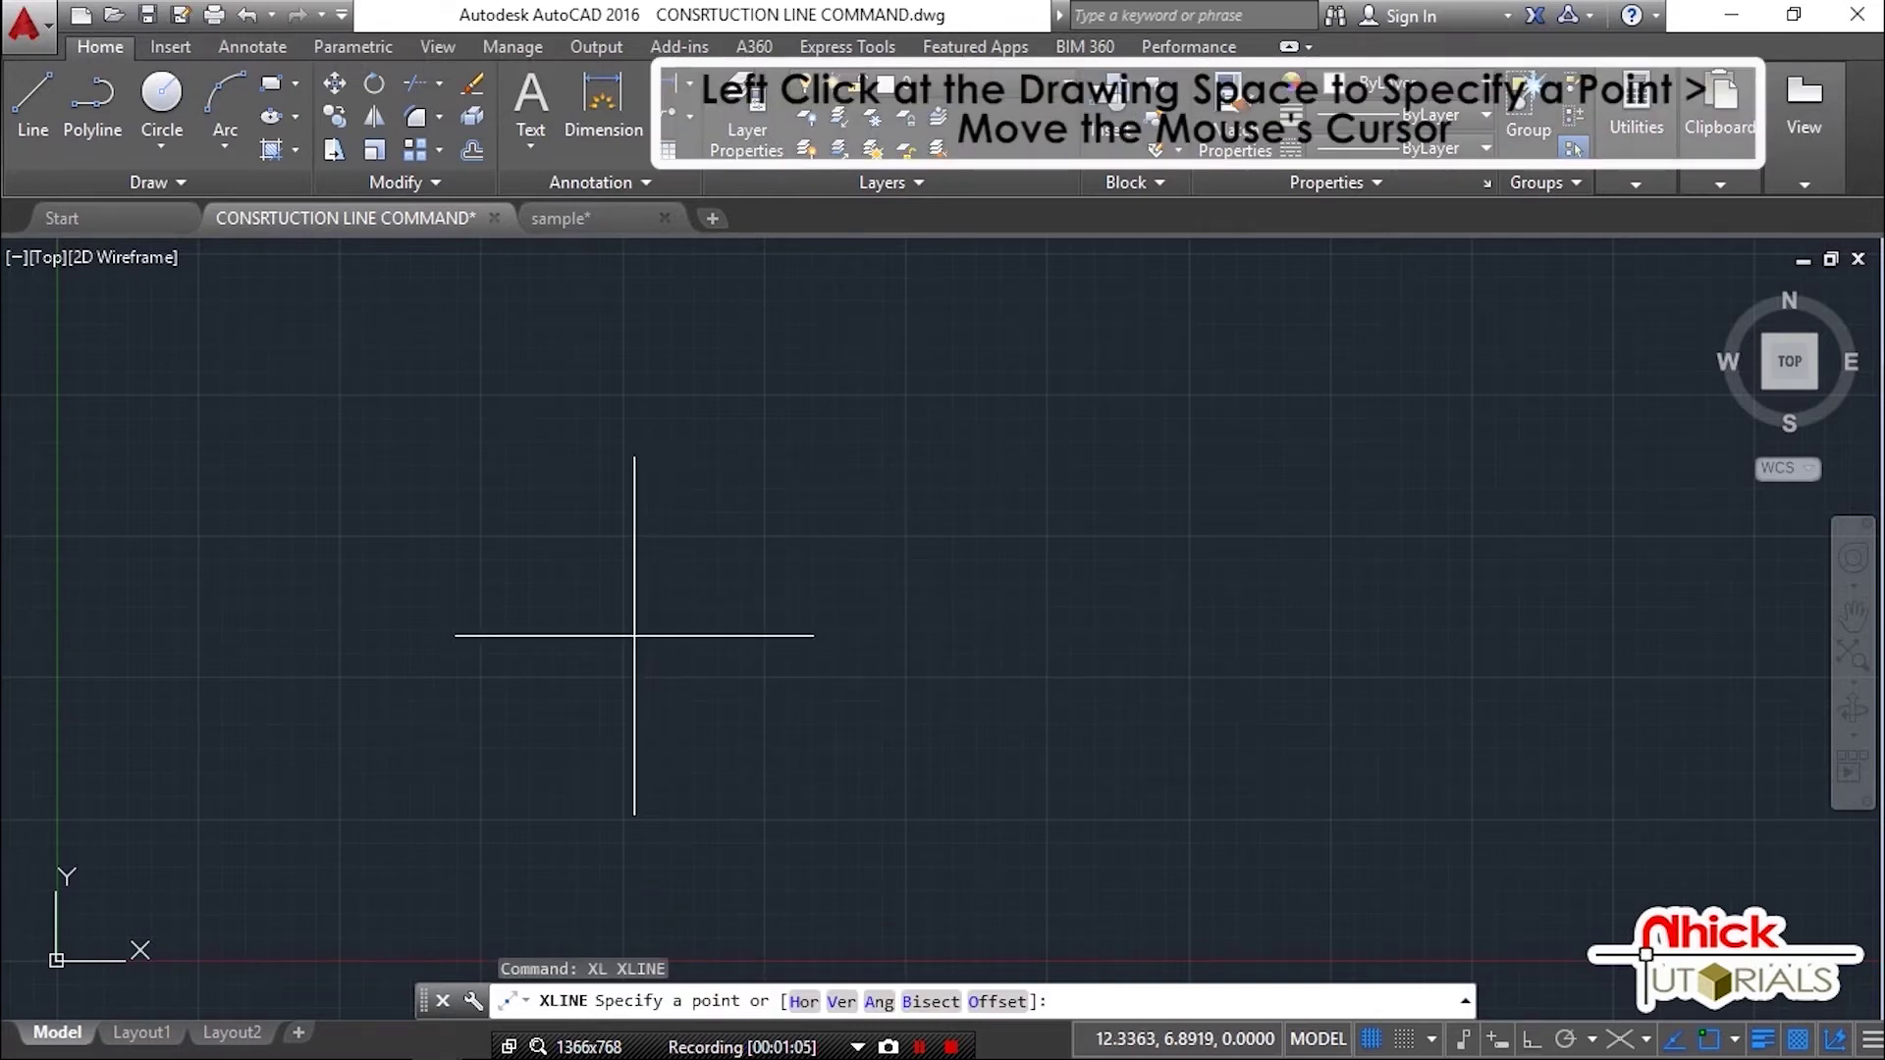
{"action": "left_click", "coordinate": [633, 635]}
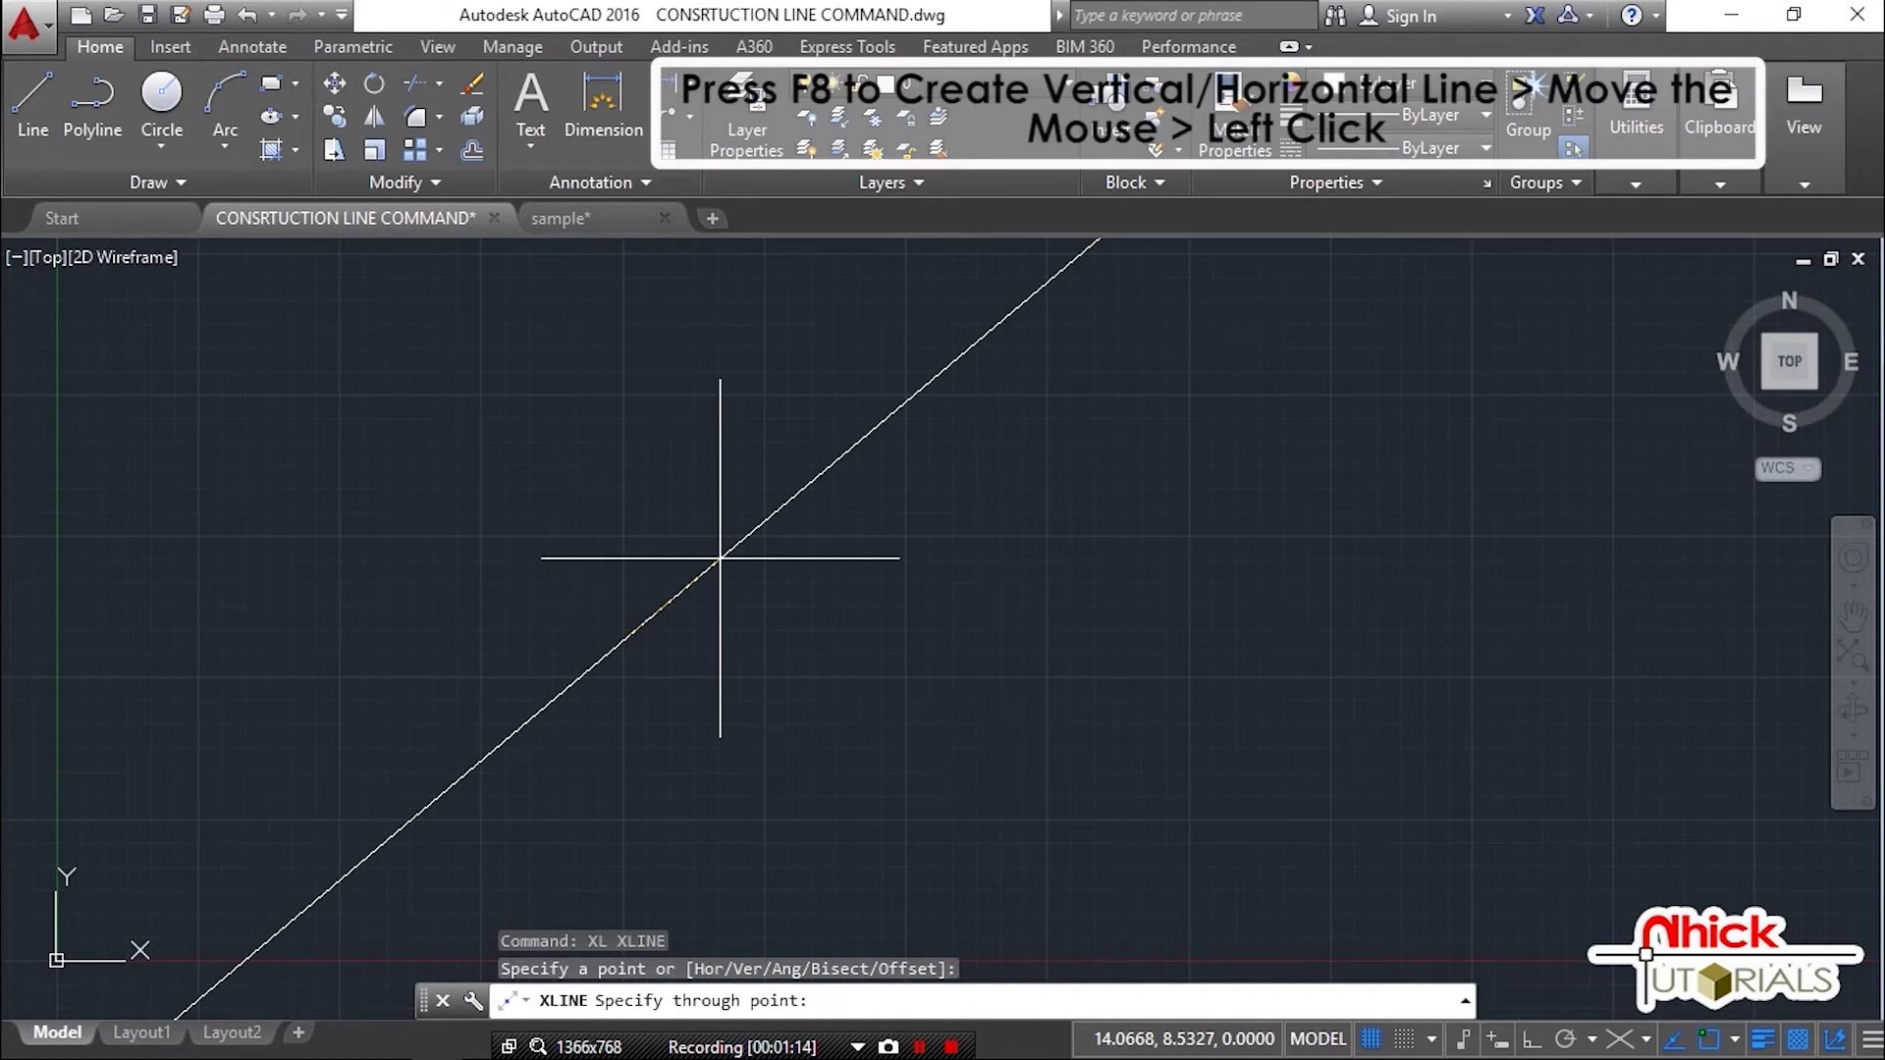
{"action": "key", "text": "F8"}
{"action": "key", "text": "F8"}
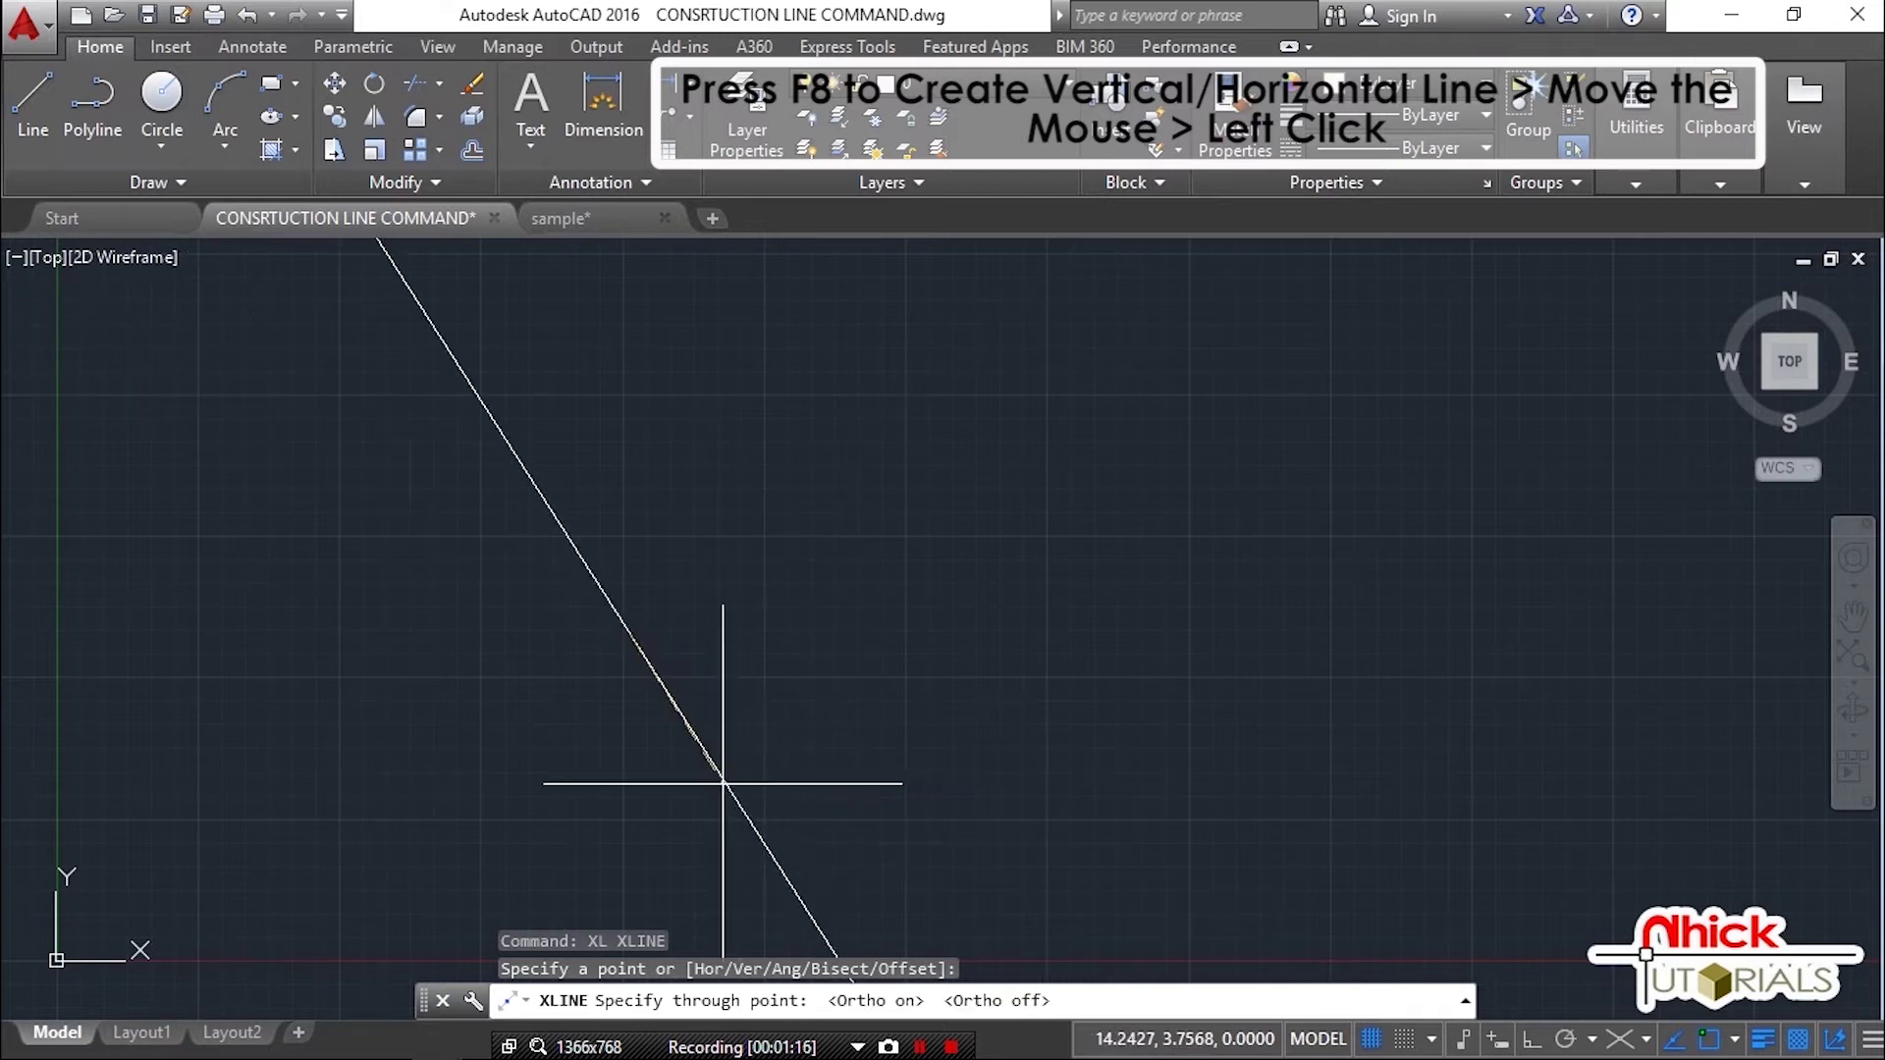
{"action": "key", "text": "F8"}
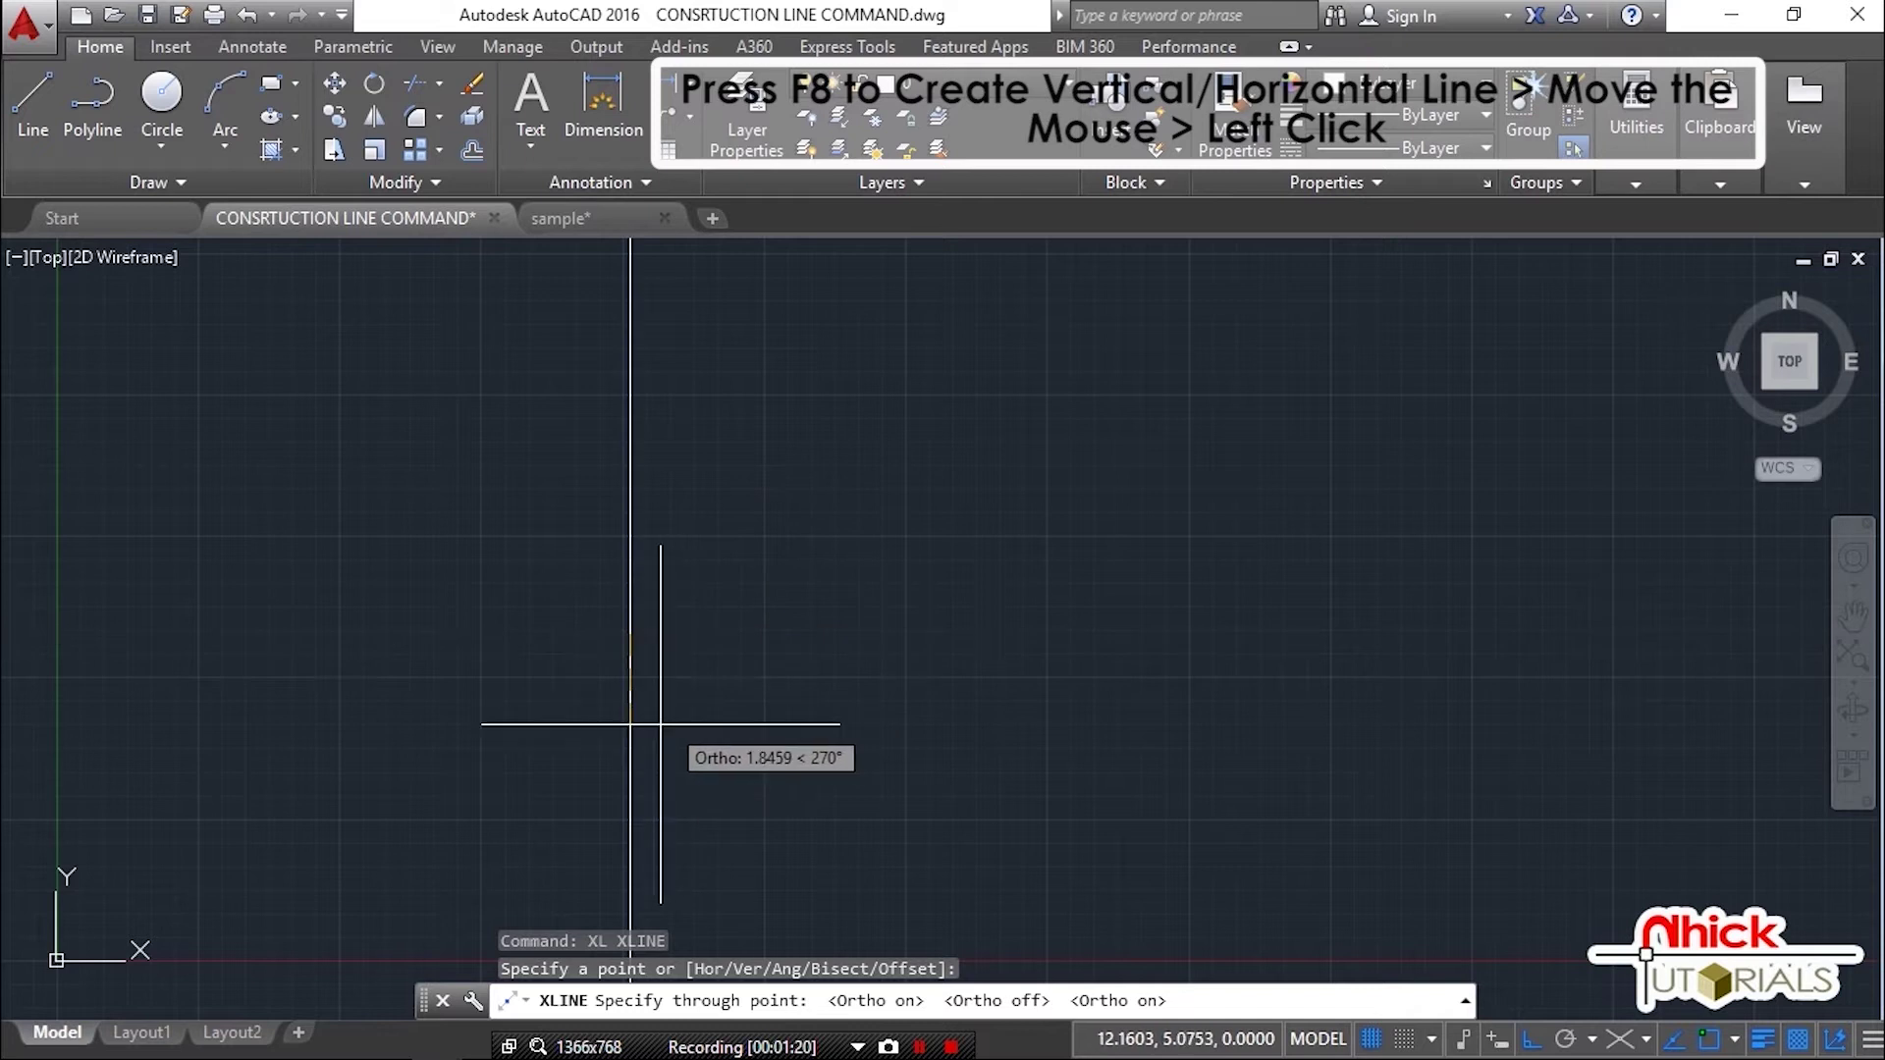
{"action": "left_click", "coordinate": [864, 644]}
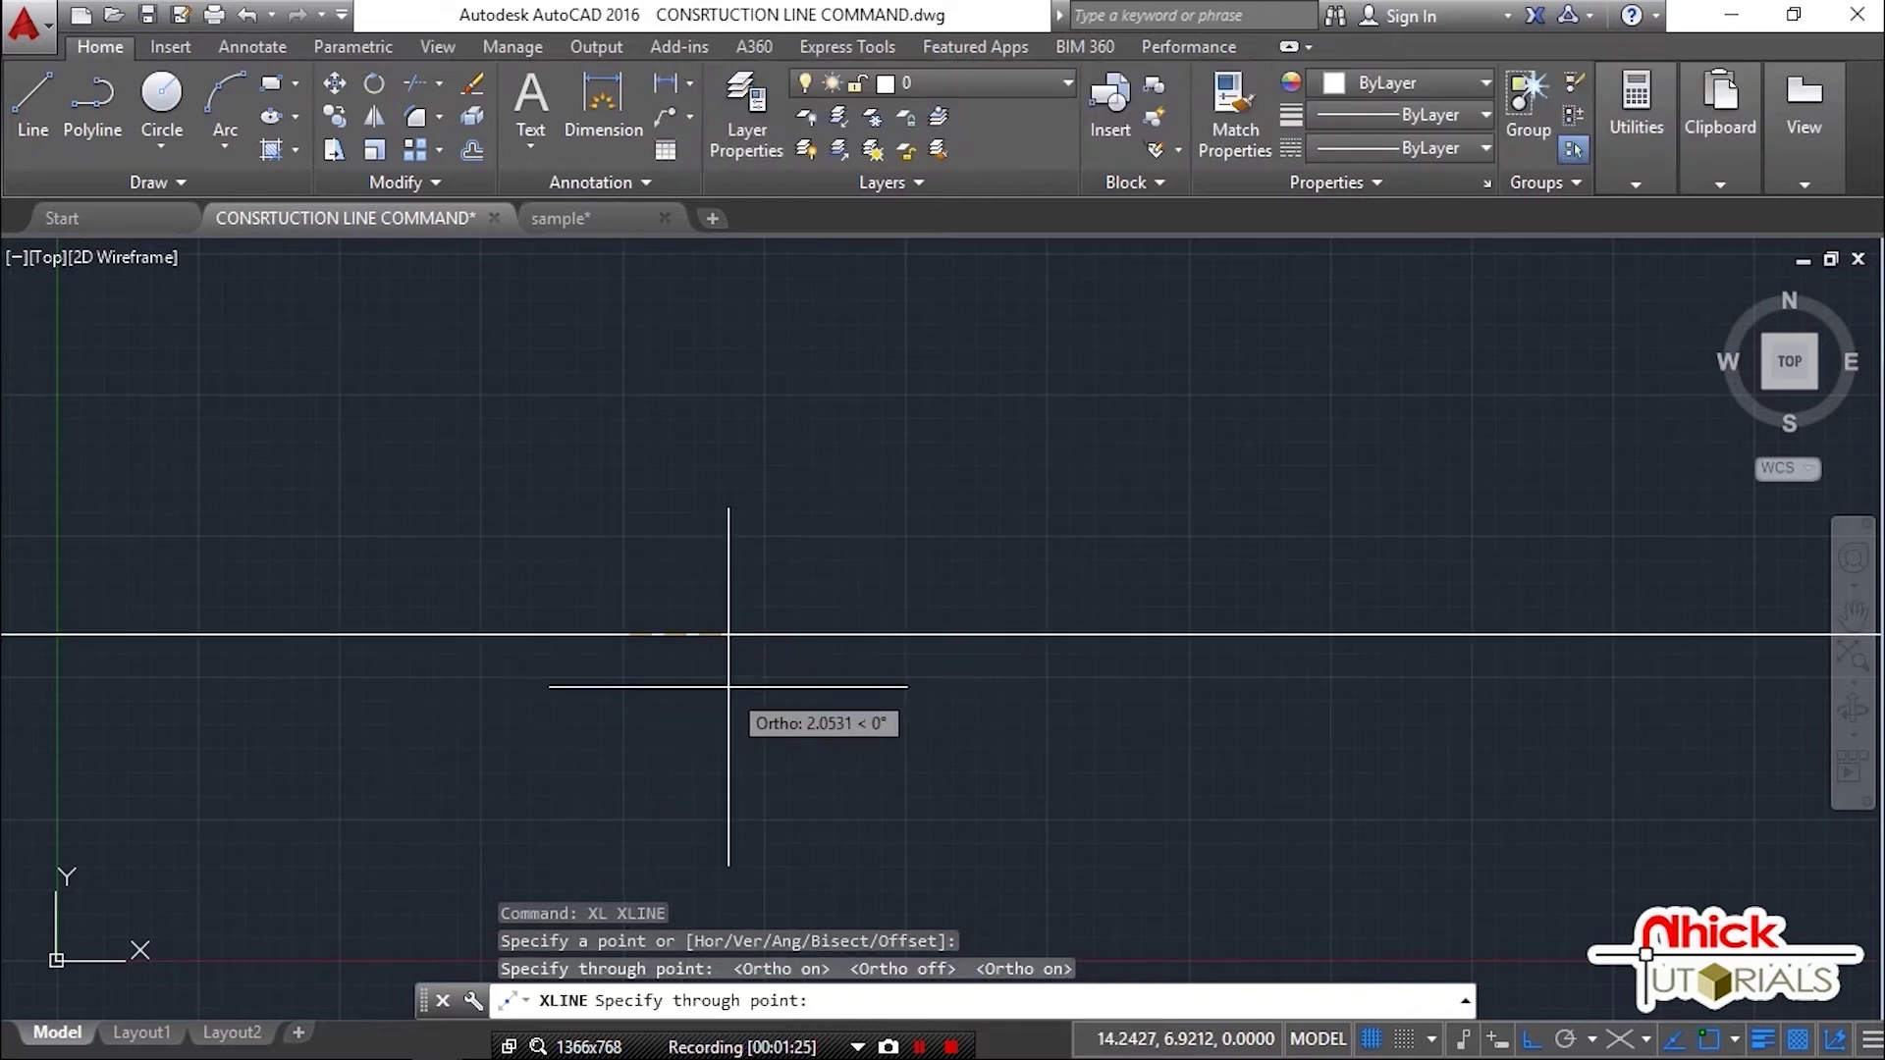
{"action": "key", "text": "Escape"}
{"action": "type", "text": "e"}
{"action": "key", "text": "Return"}
{"action": "left_click", "coordinate": [658, 699]}
{"action": "left_click", "coordinate": [597, 608]}
{"action": "key", "text": "Return"}
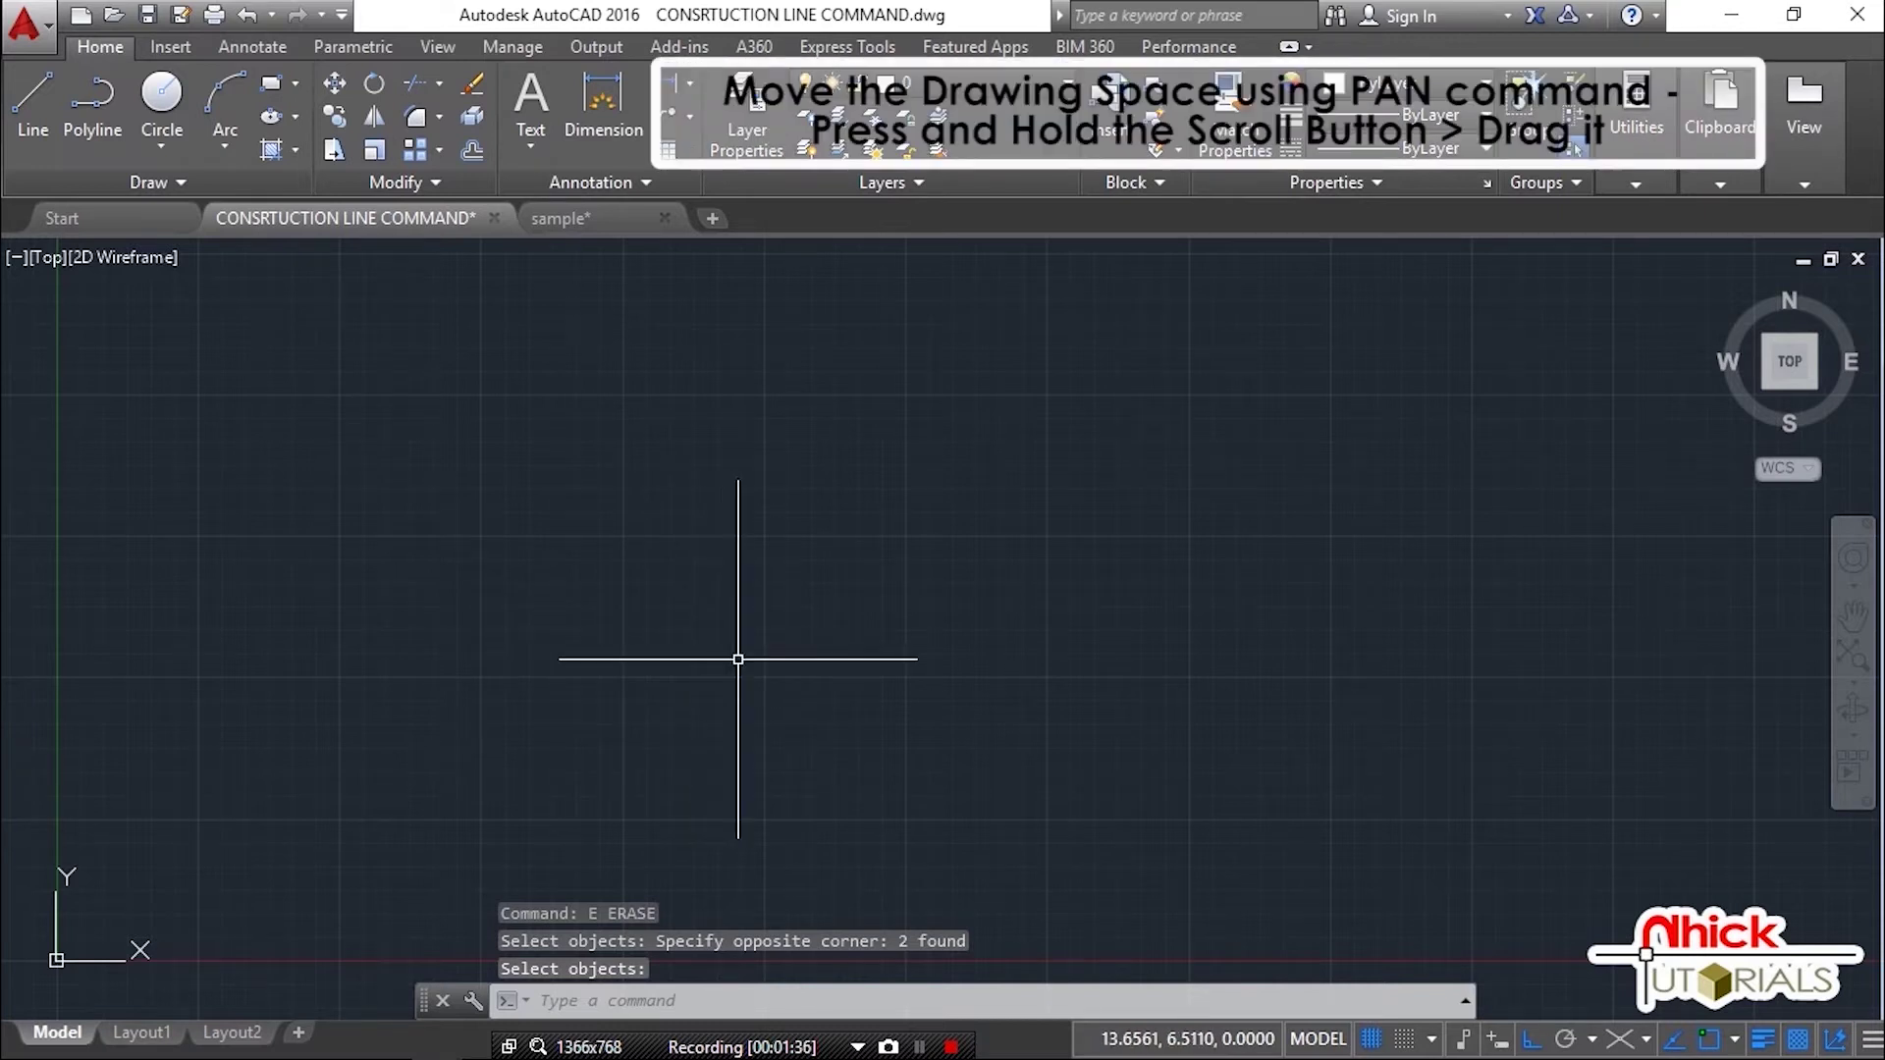
Step: Zoom out and pan until the front view, isometric box and view labels all show
{"action": "mouse_move", "coordinate": [1372, 594]}
{"action": "middle_mouse_down"}
{"action": "mouse_move", "coordinate": [1224, 622]}
{"action": "mouse_move", "coordinate": [653, 644]}
{"action": "middle_mouse_up"}
{"action": "scroll", "coordinate": [654, 644], "scroll_direction": "down", "scroll_amount": 4}
{"action": "middle_click_drag", "start_coordinate": [946, 632], "coordinate": [879, 652]}
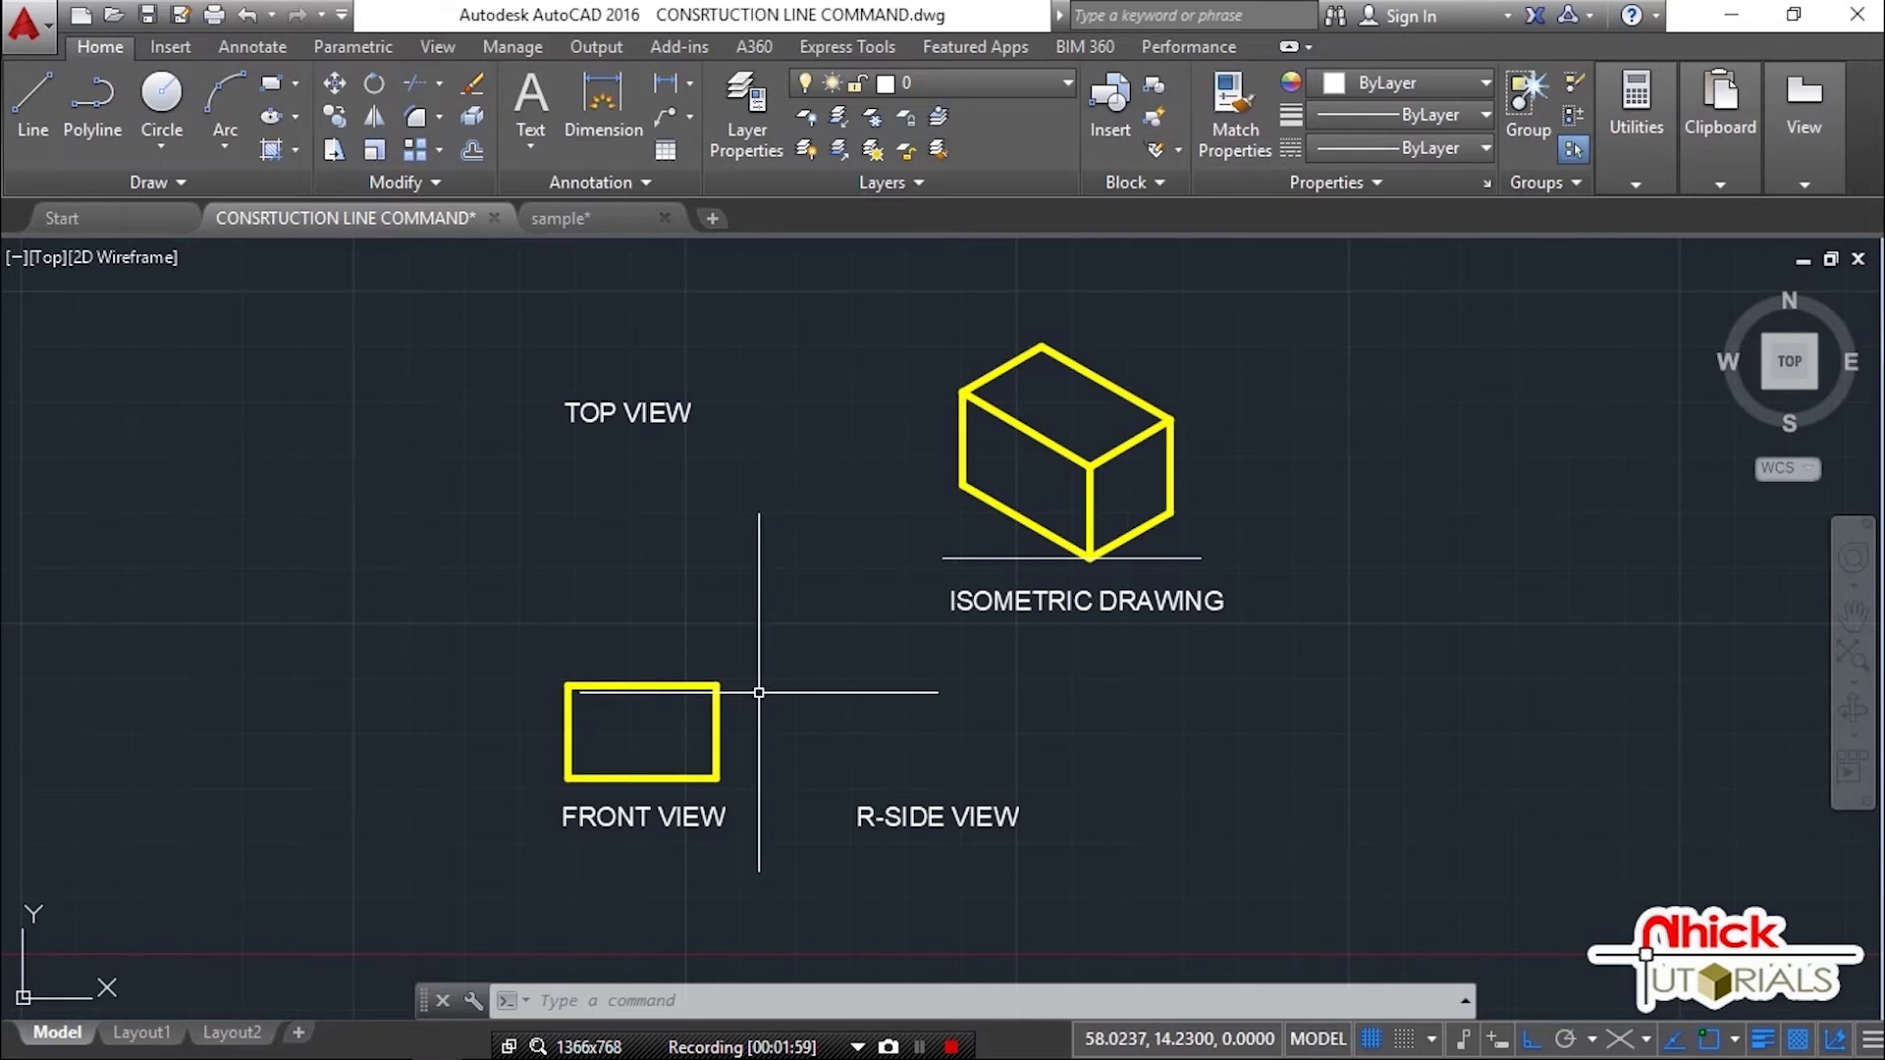
Step: Start XL with the Horizontal option near the front view
{"action": "type", "text": "XL"}
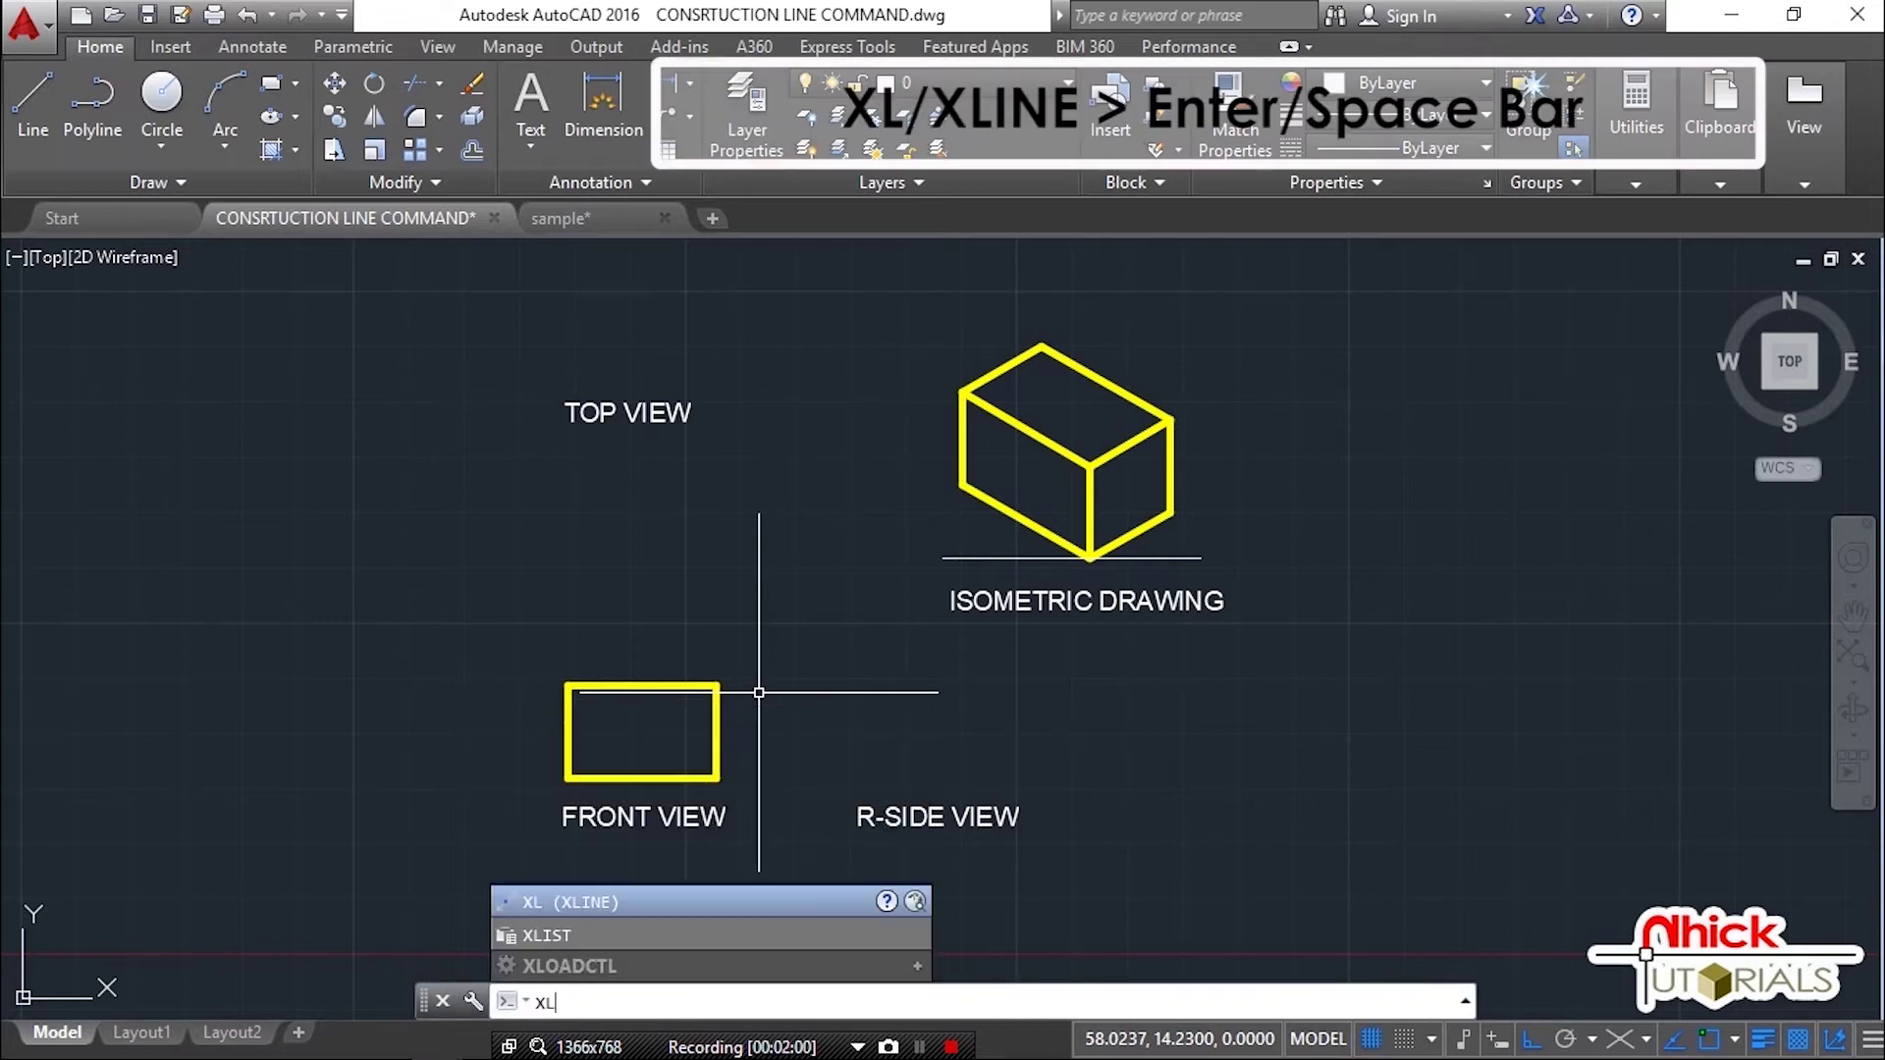
{"action": "key", "text": "Return"}
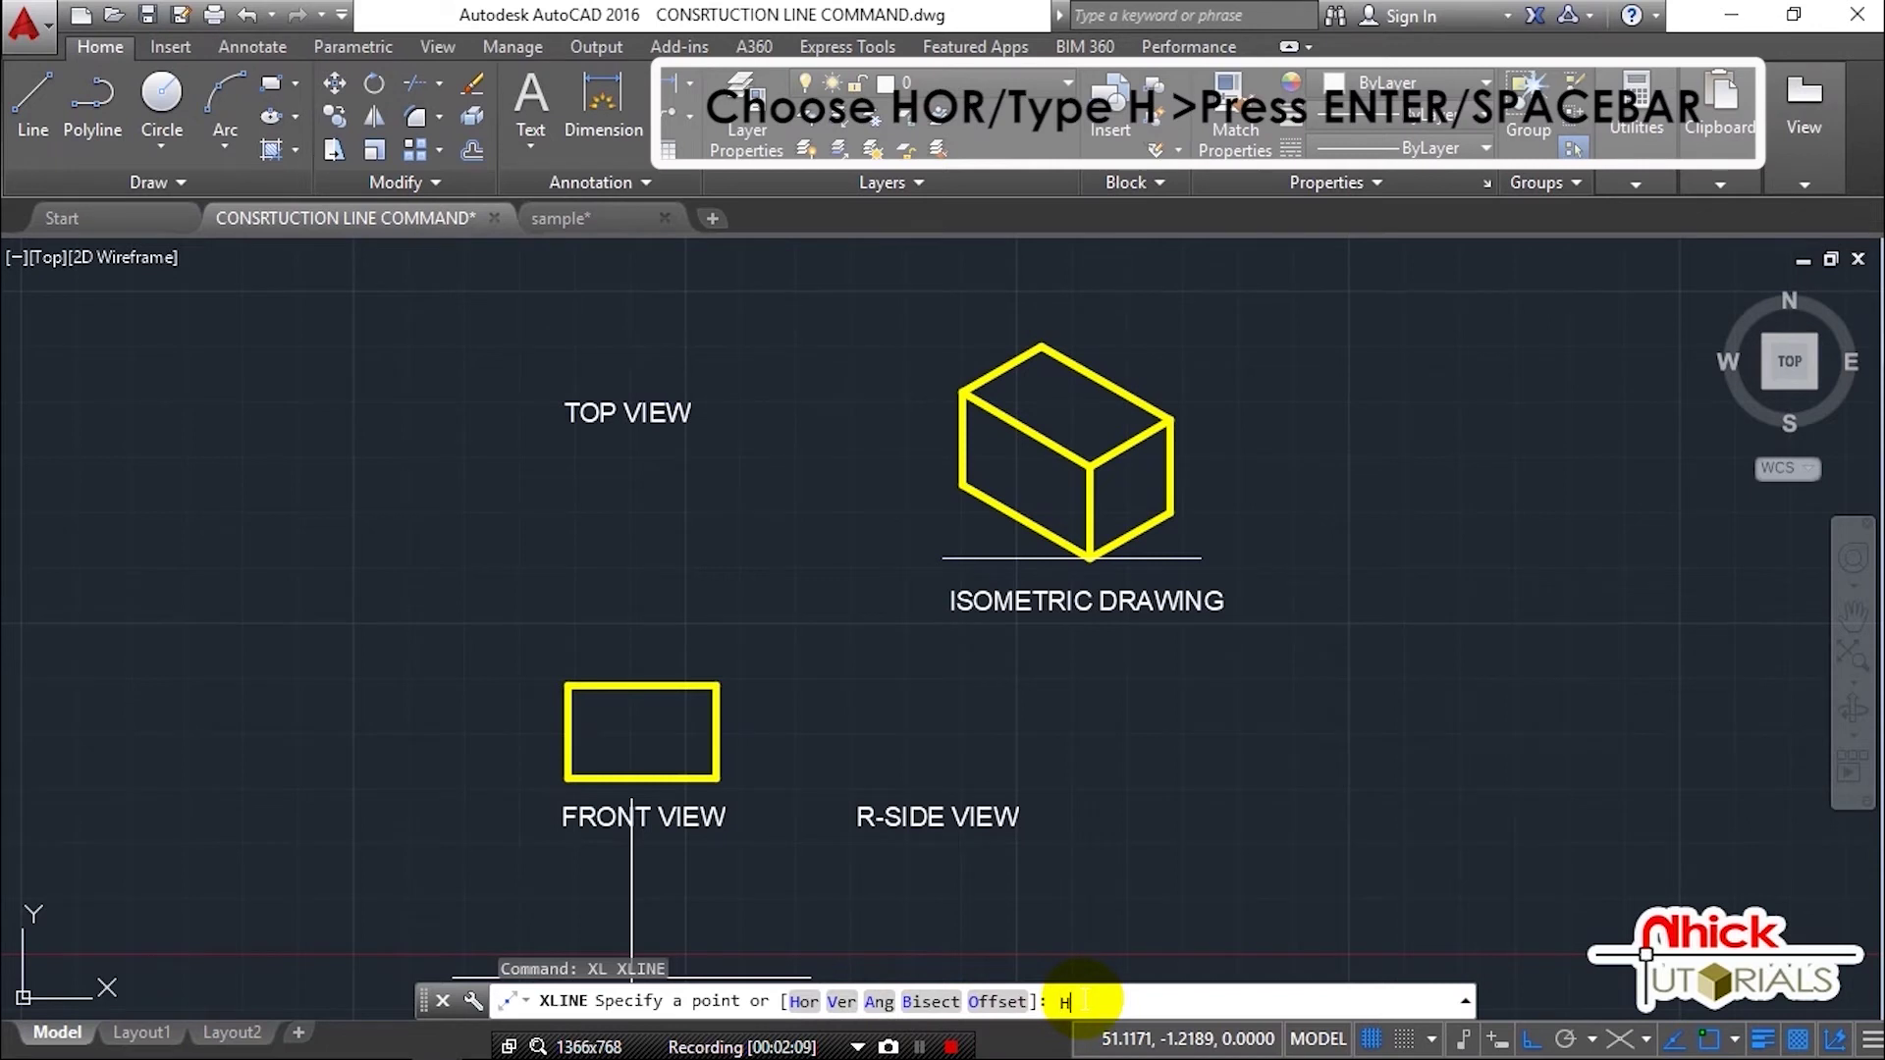
{"action": "key", "text": "Return"}
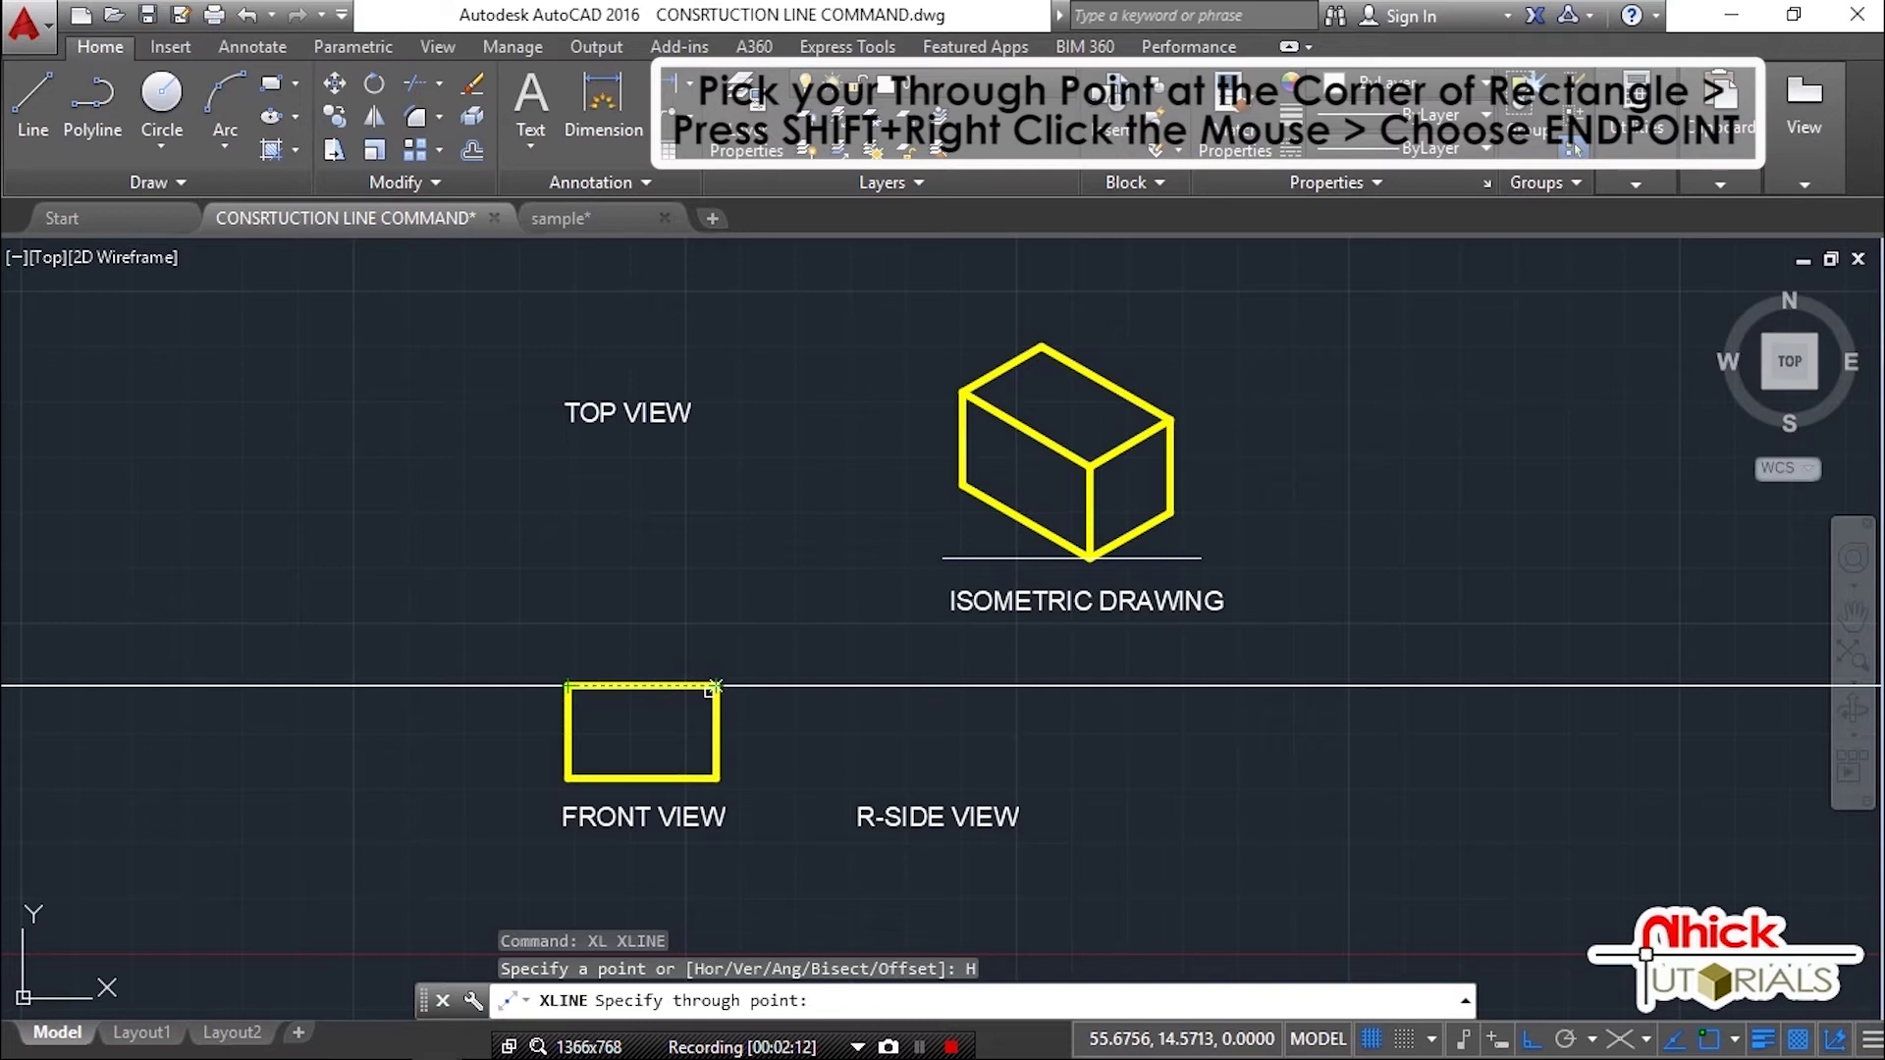
Step: Place horizontal construction lines through the front rectangle's top-right and bottom-right corners
{"action": "right_click", "coordinate": [638, 692], "text": "shift"}
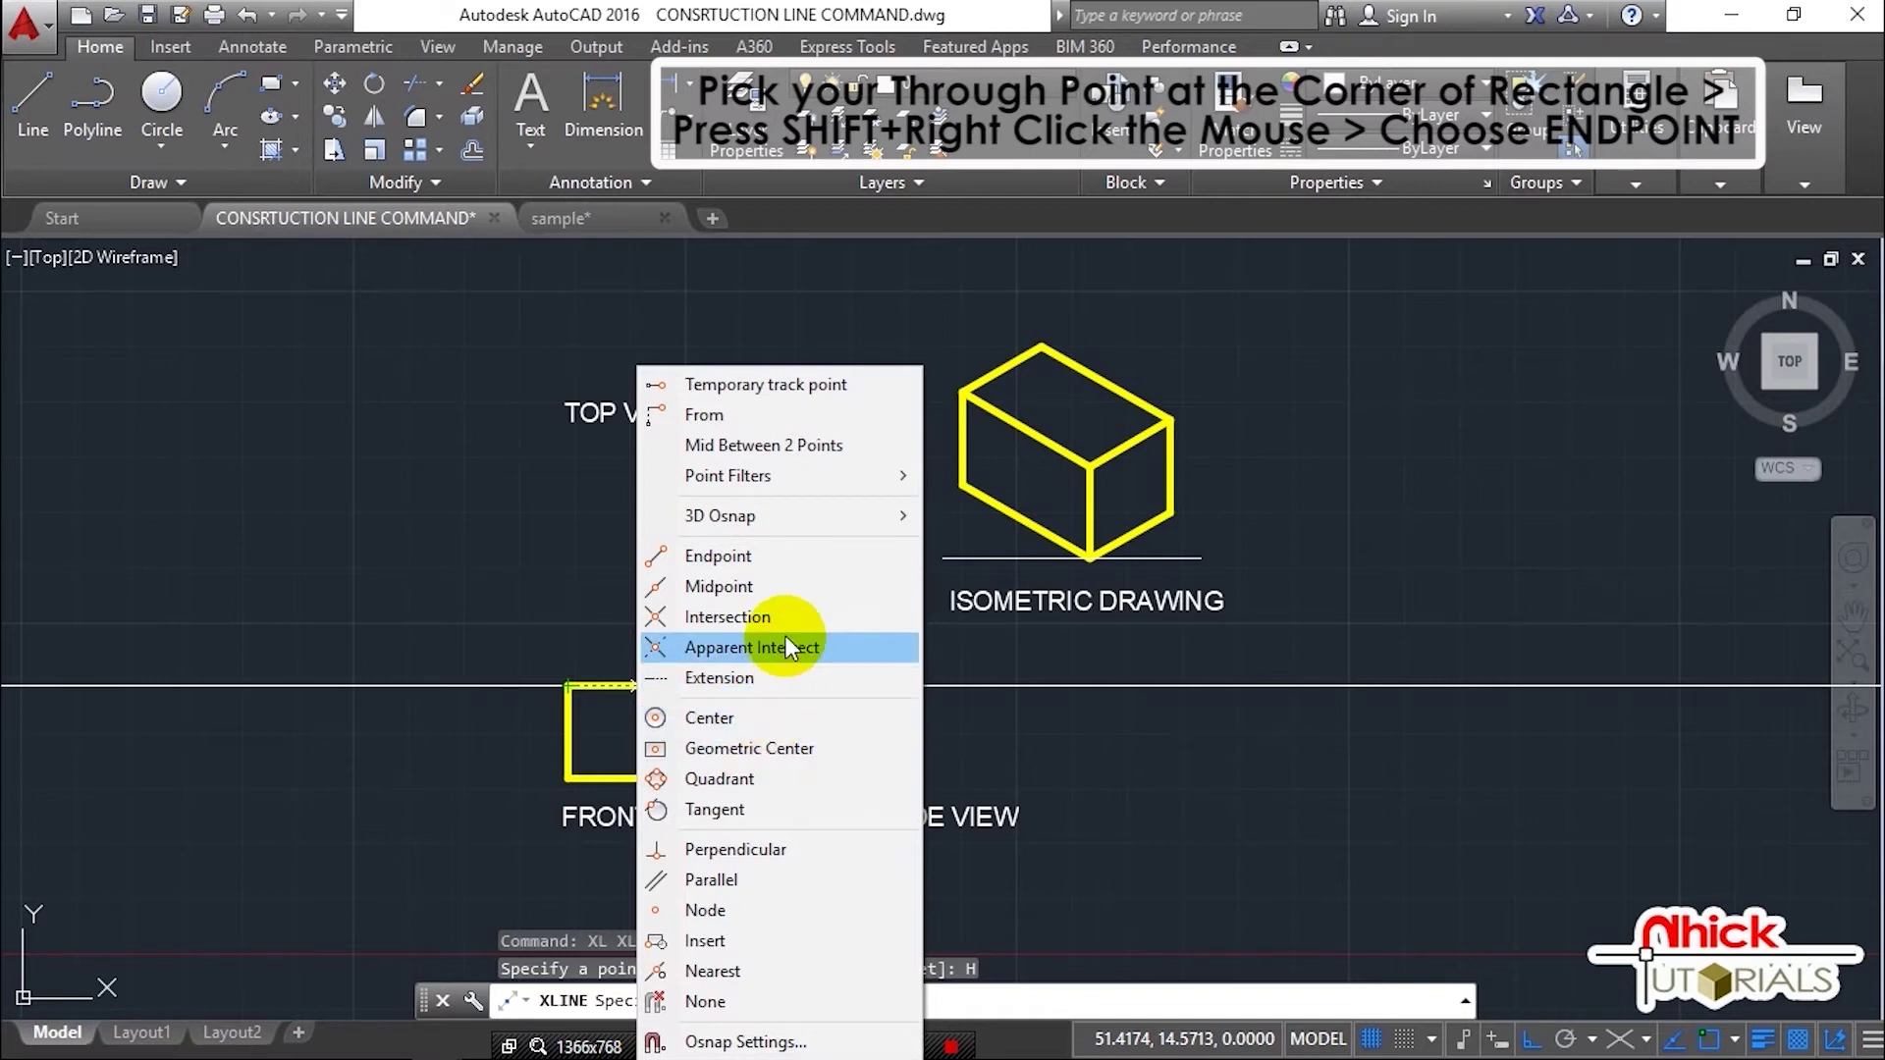
{"action": "left_click", "coordinate": [800, 556]}
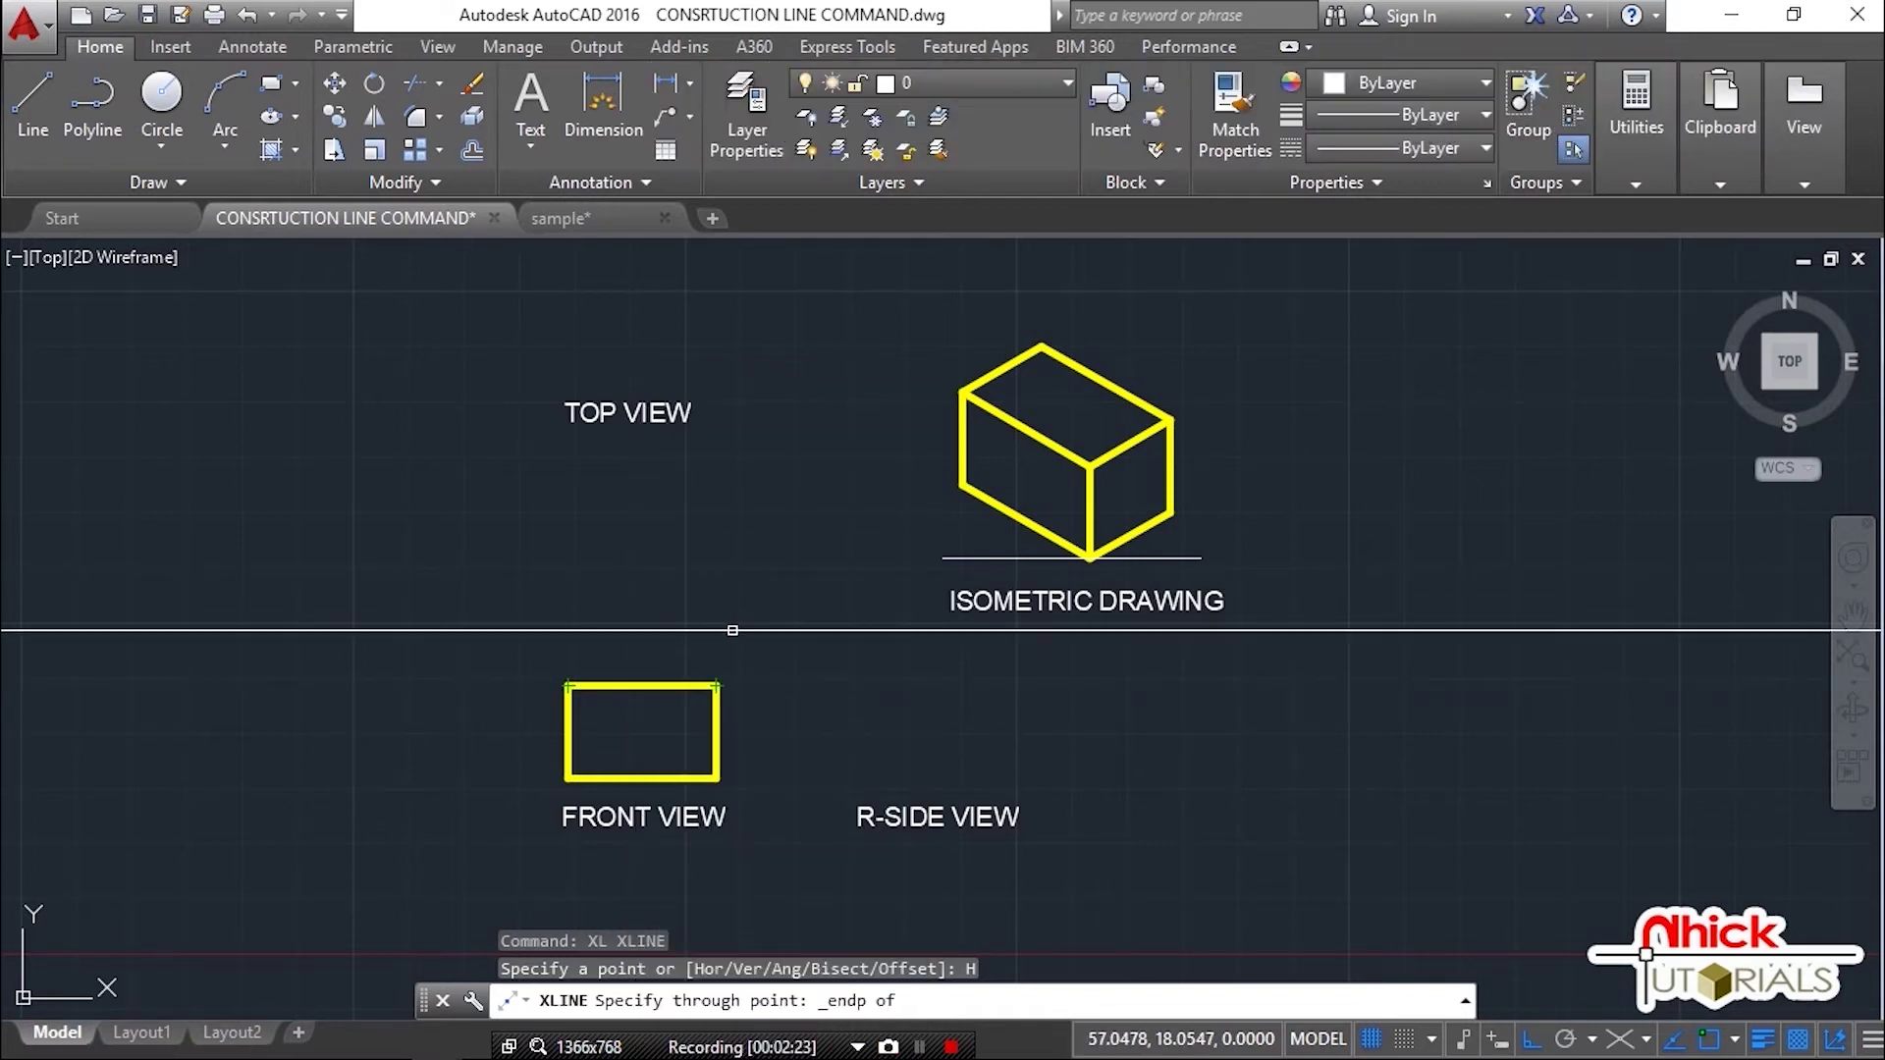
{"action": "left_click", "coordinate": [715, 685]}
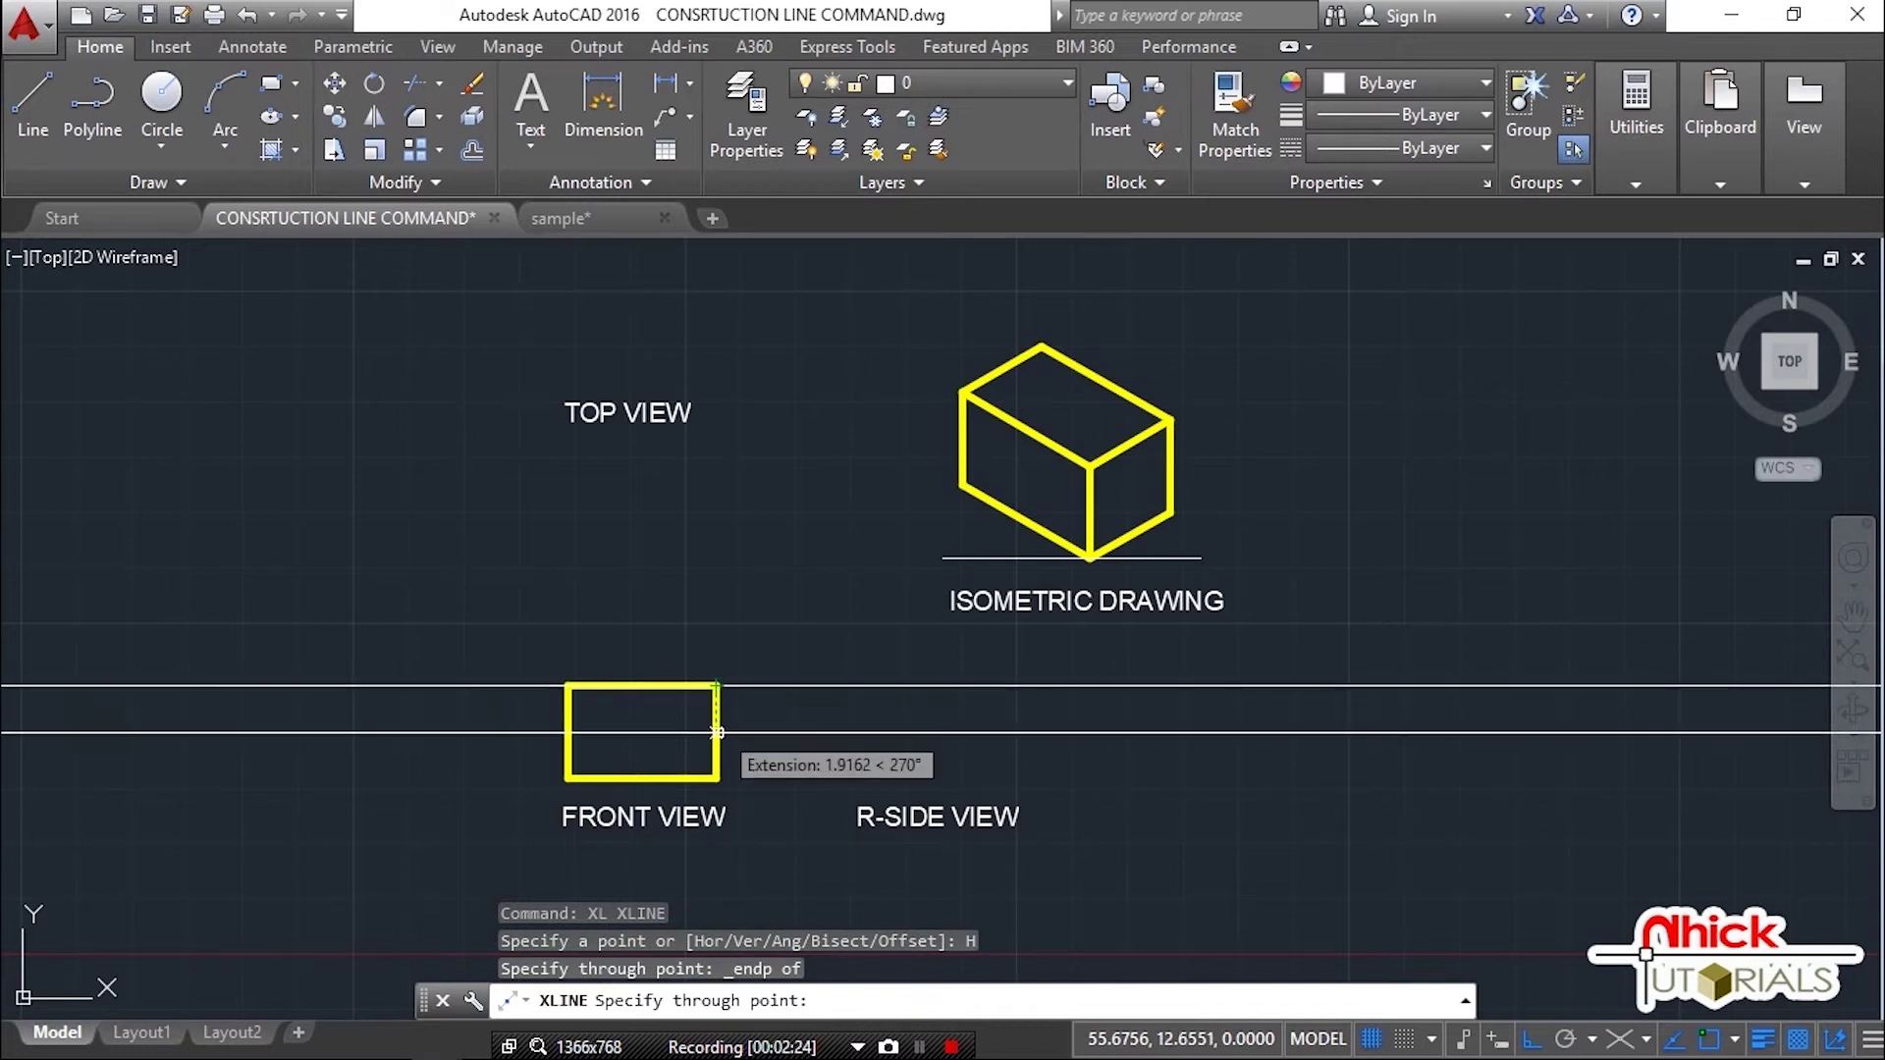
{"action": "left_click", "coordinate": [716, 779]}
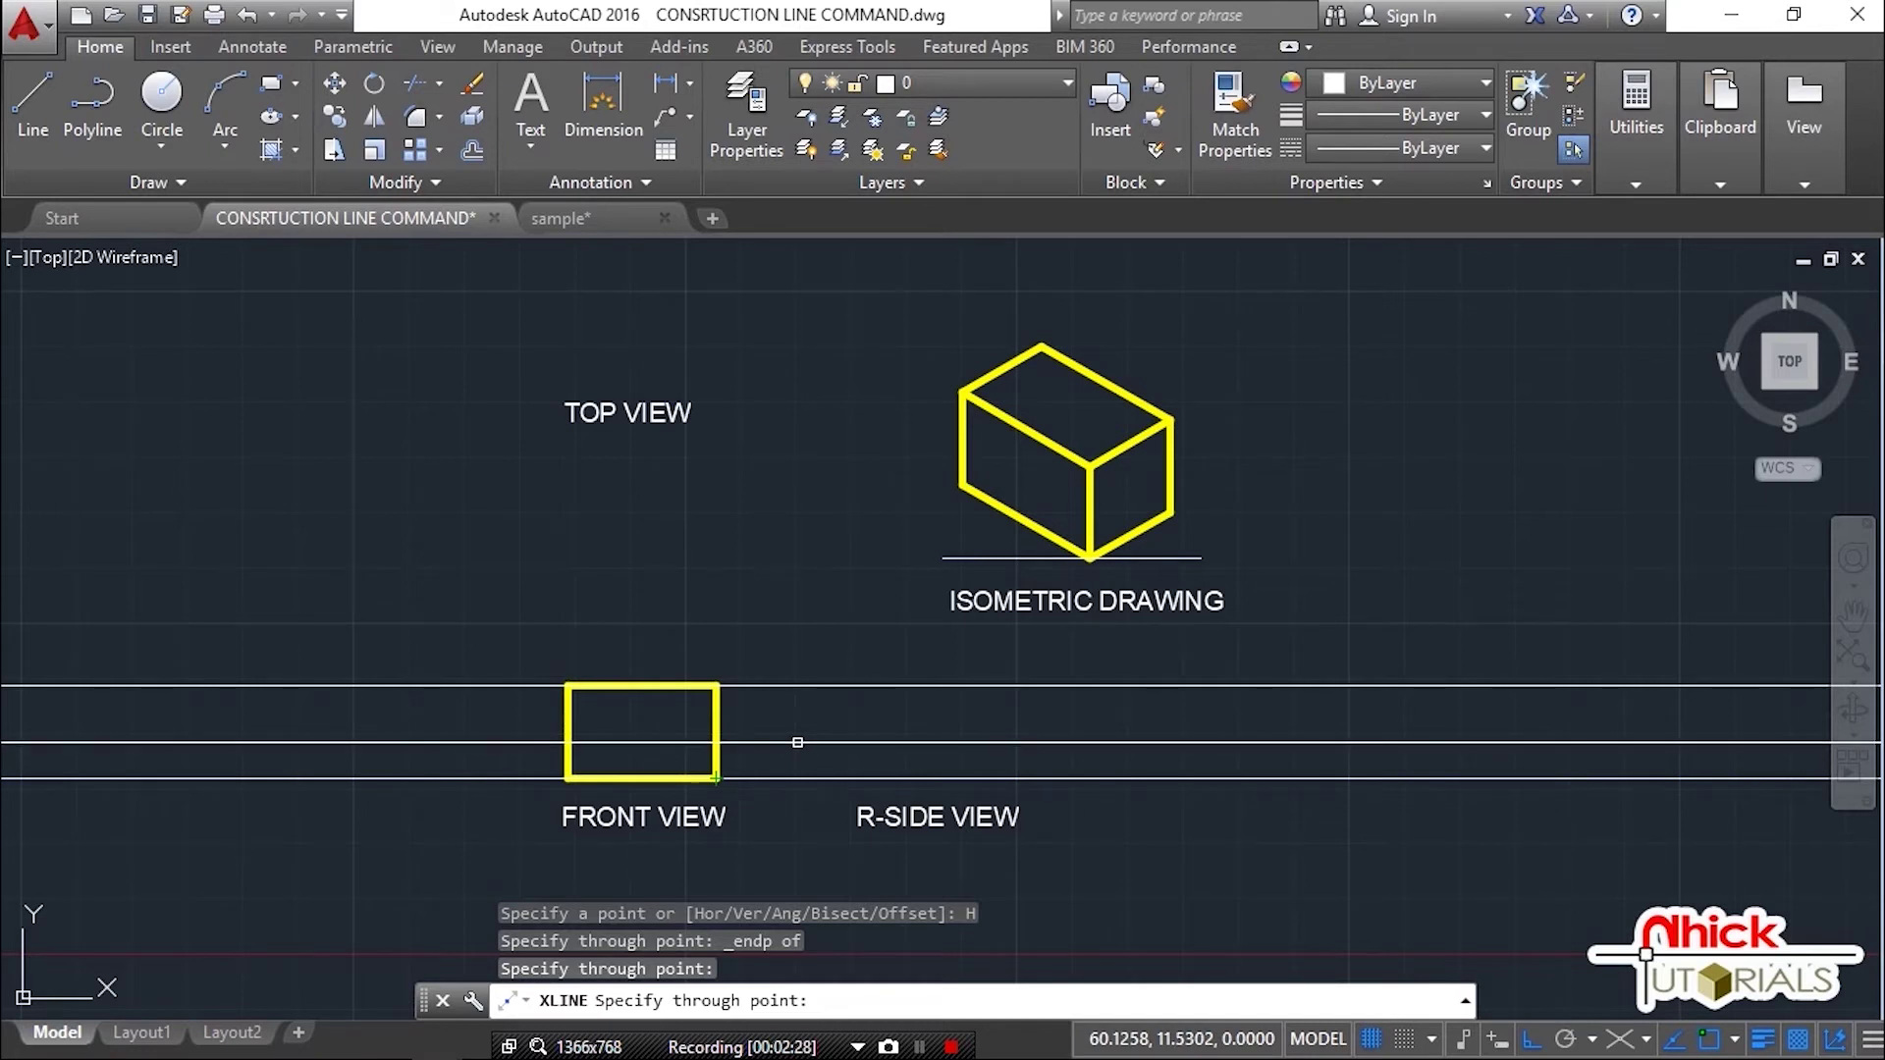
{"action": "key", "text": "Escape"}
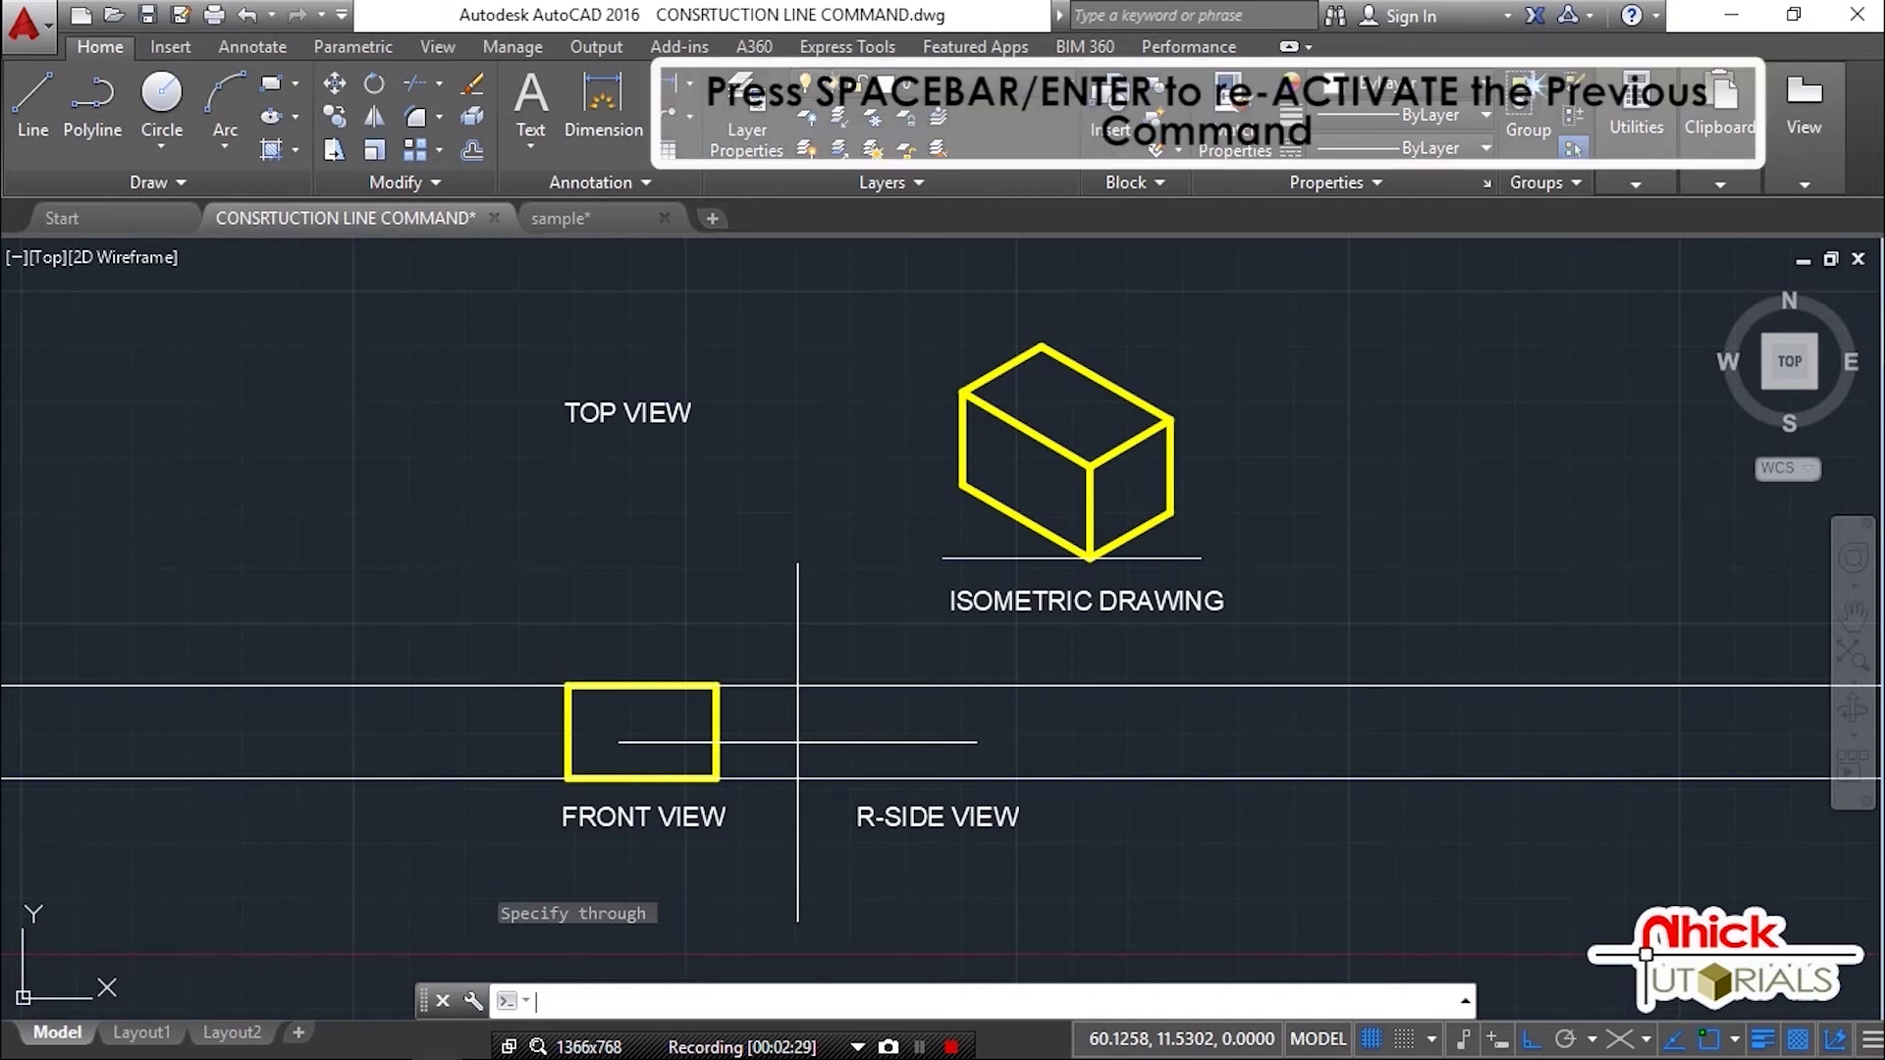
{"action": "key", "text": "space"}
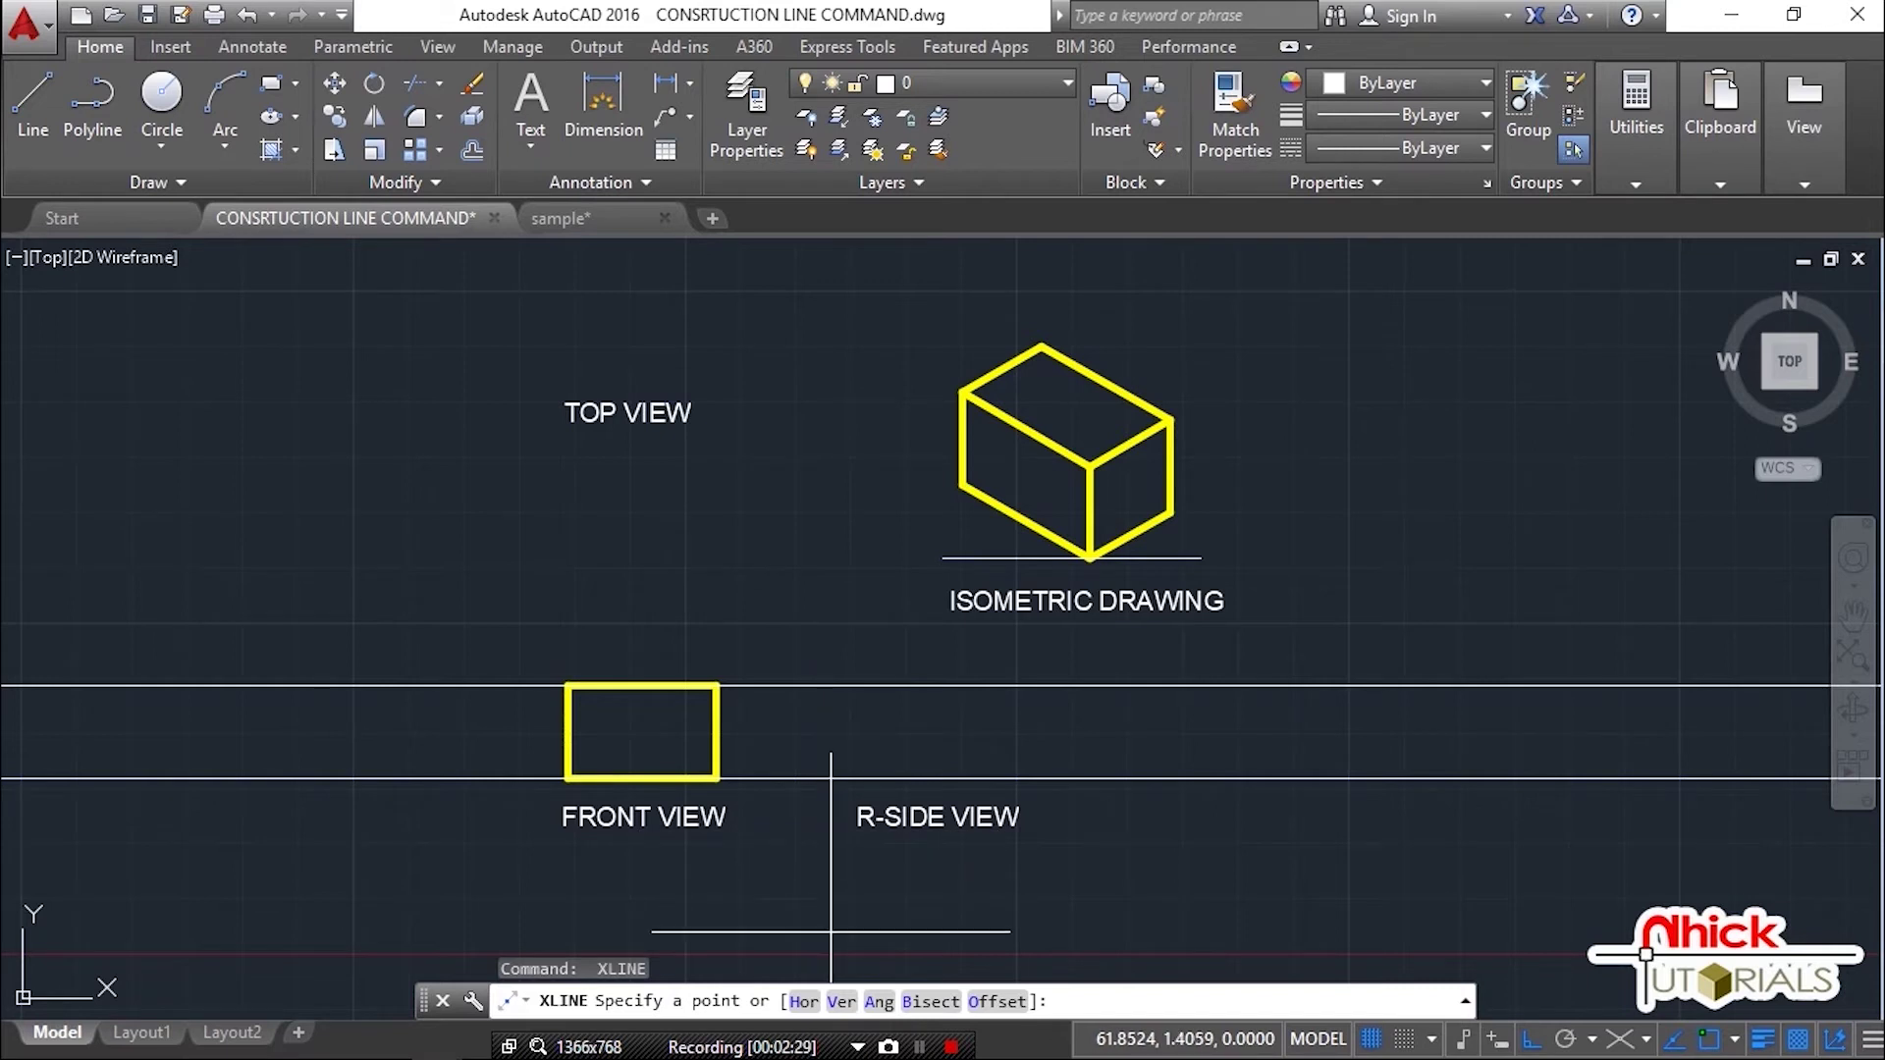
Step: Add vertical construction lines through the front rectangle's left and right edges using Midpoint snaps
{"action": "left_click", "coordinate": [805, 1003]}
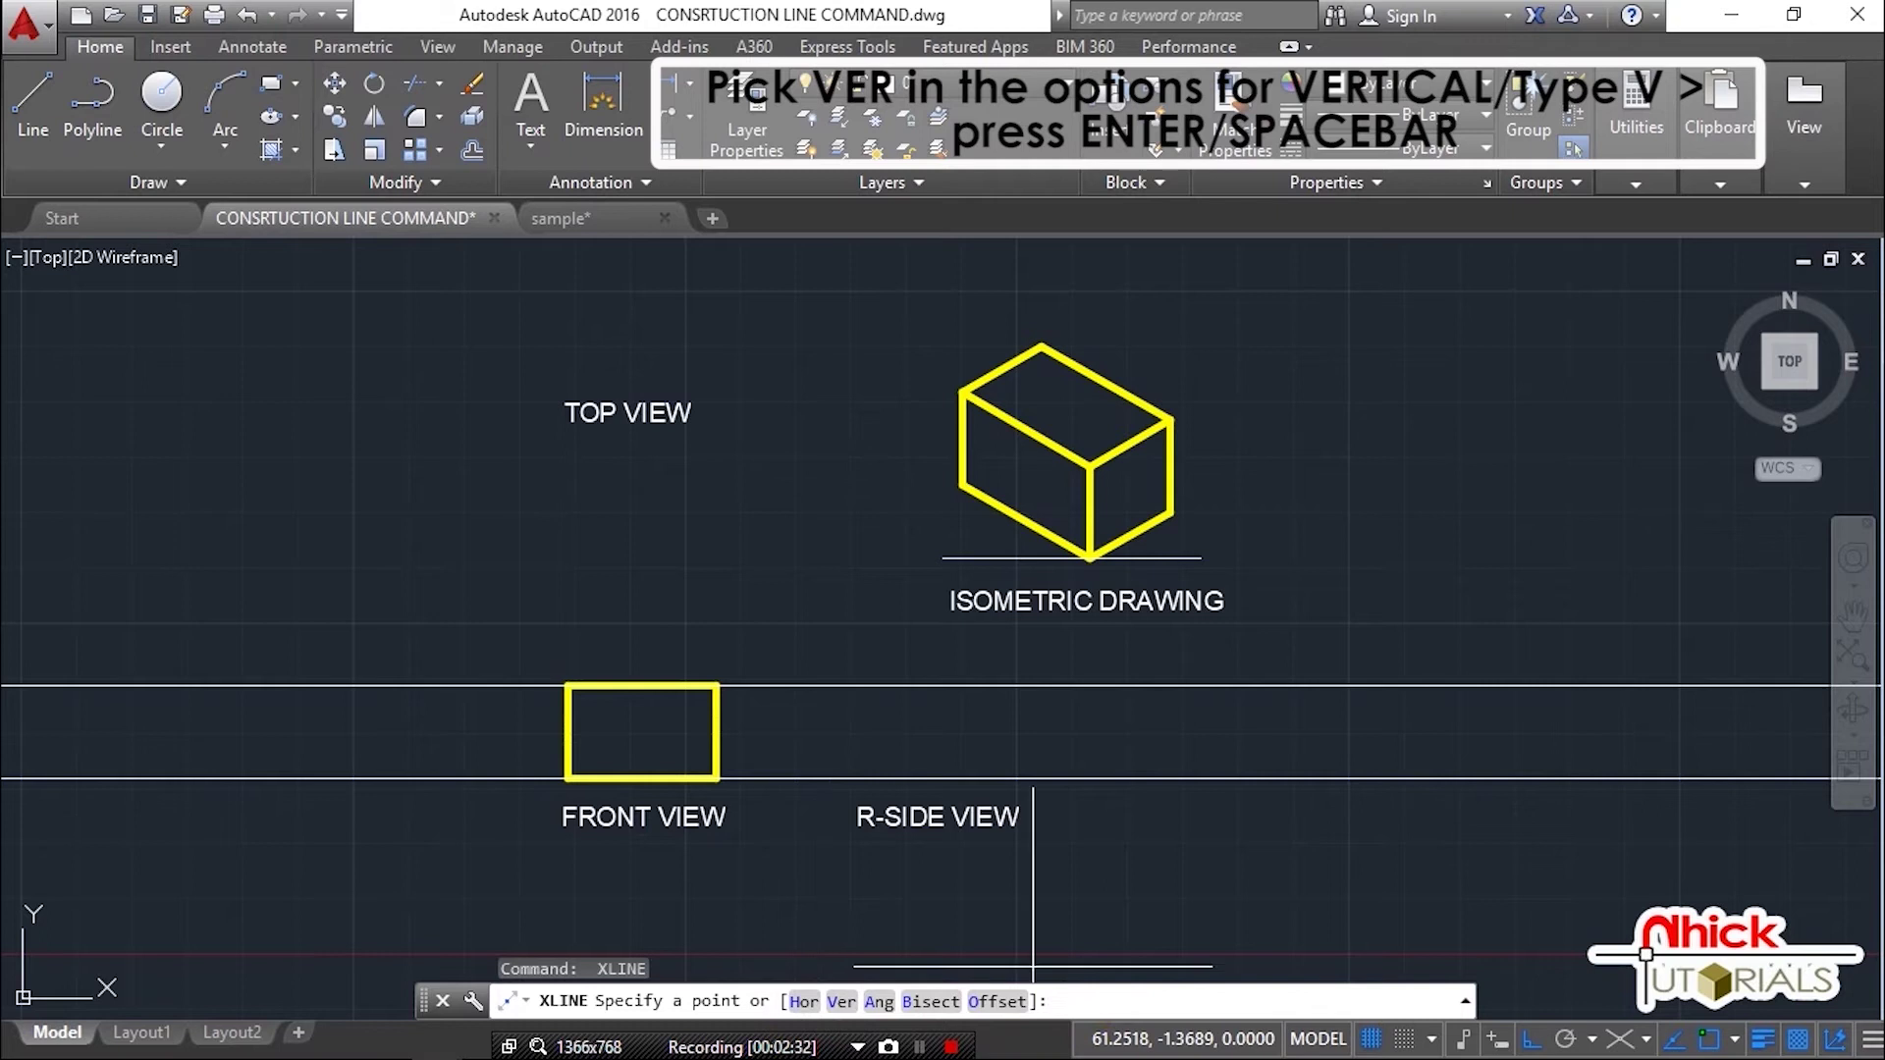
{"action": "type", "text": "v"}
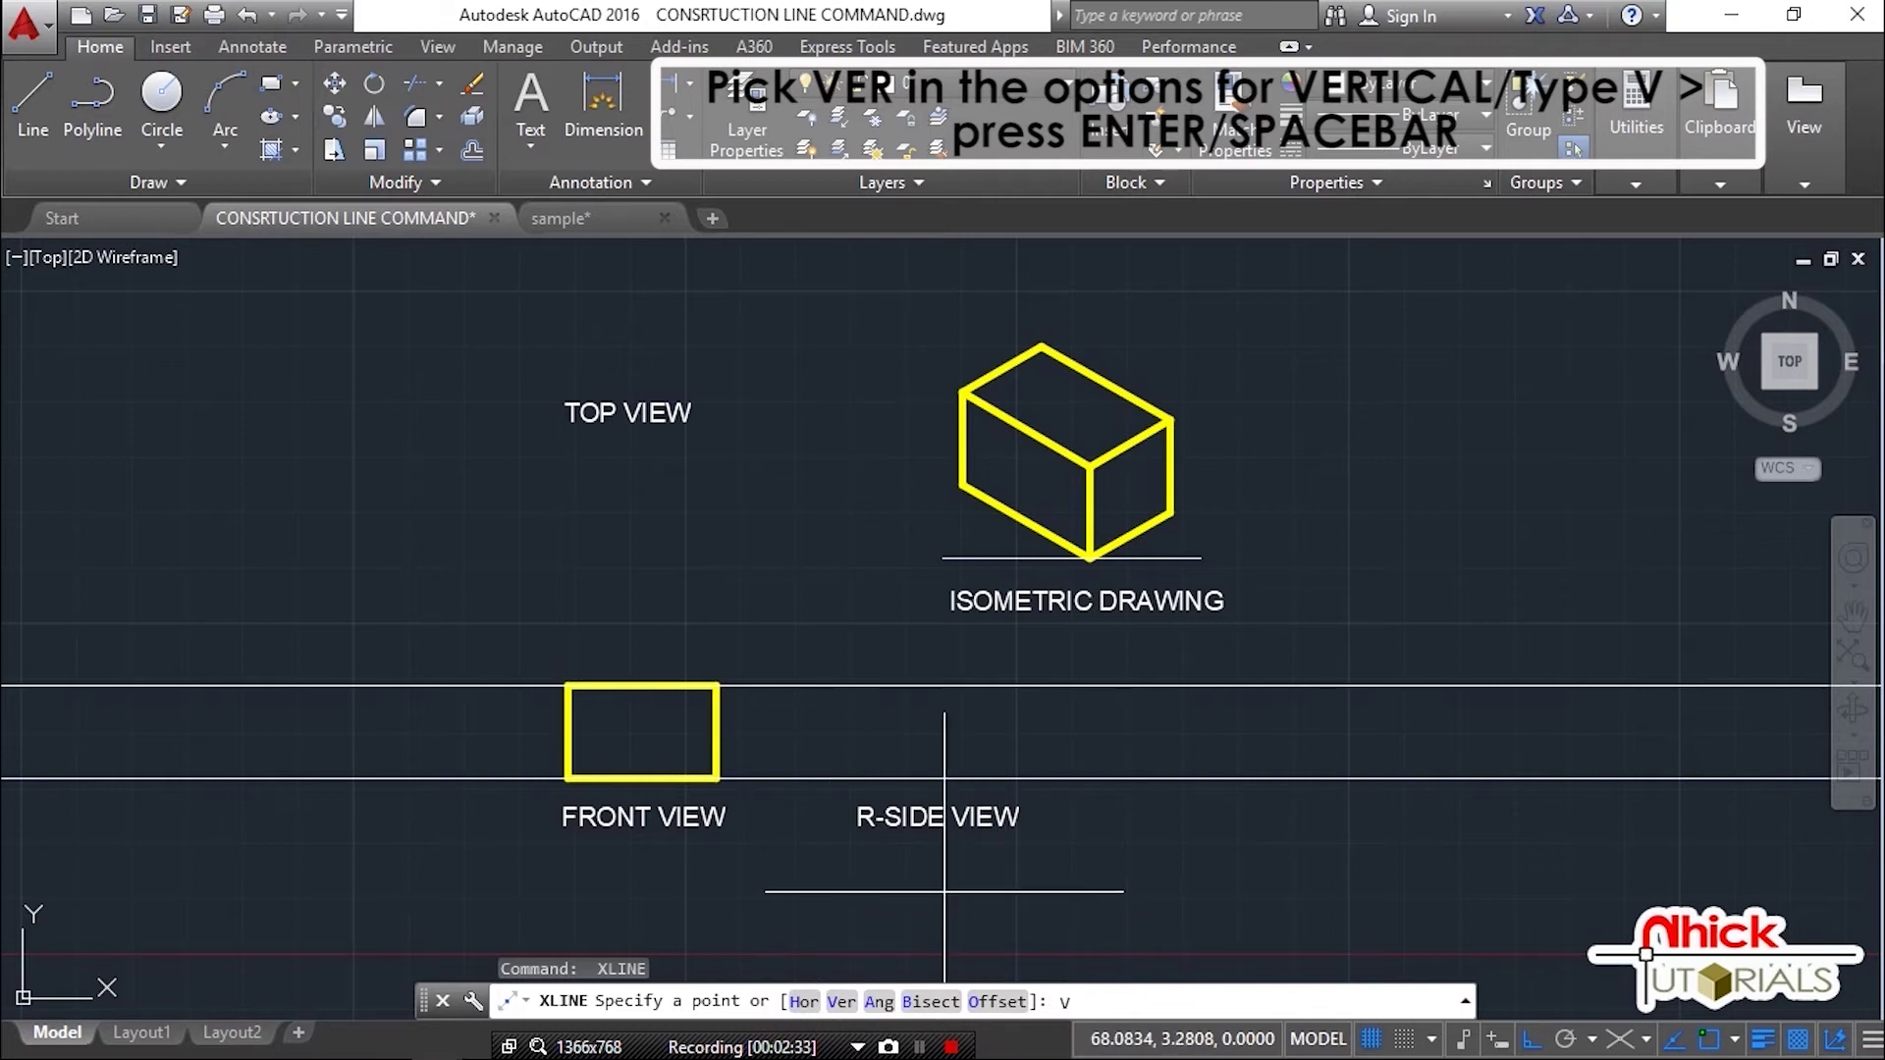
{"action": "key", "text": "Return"}
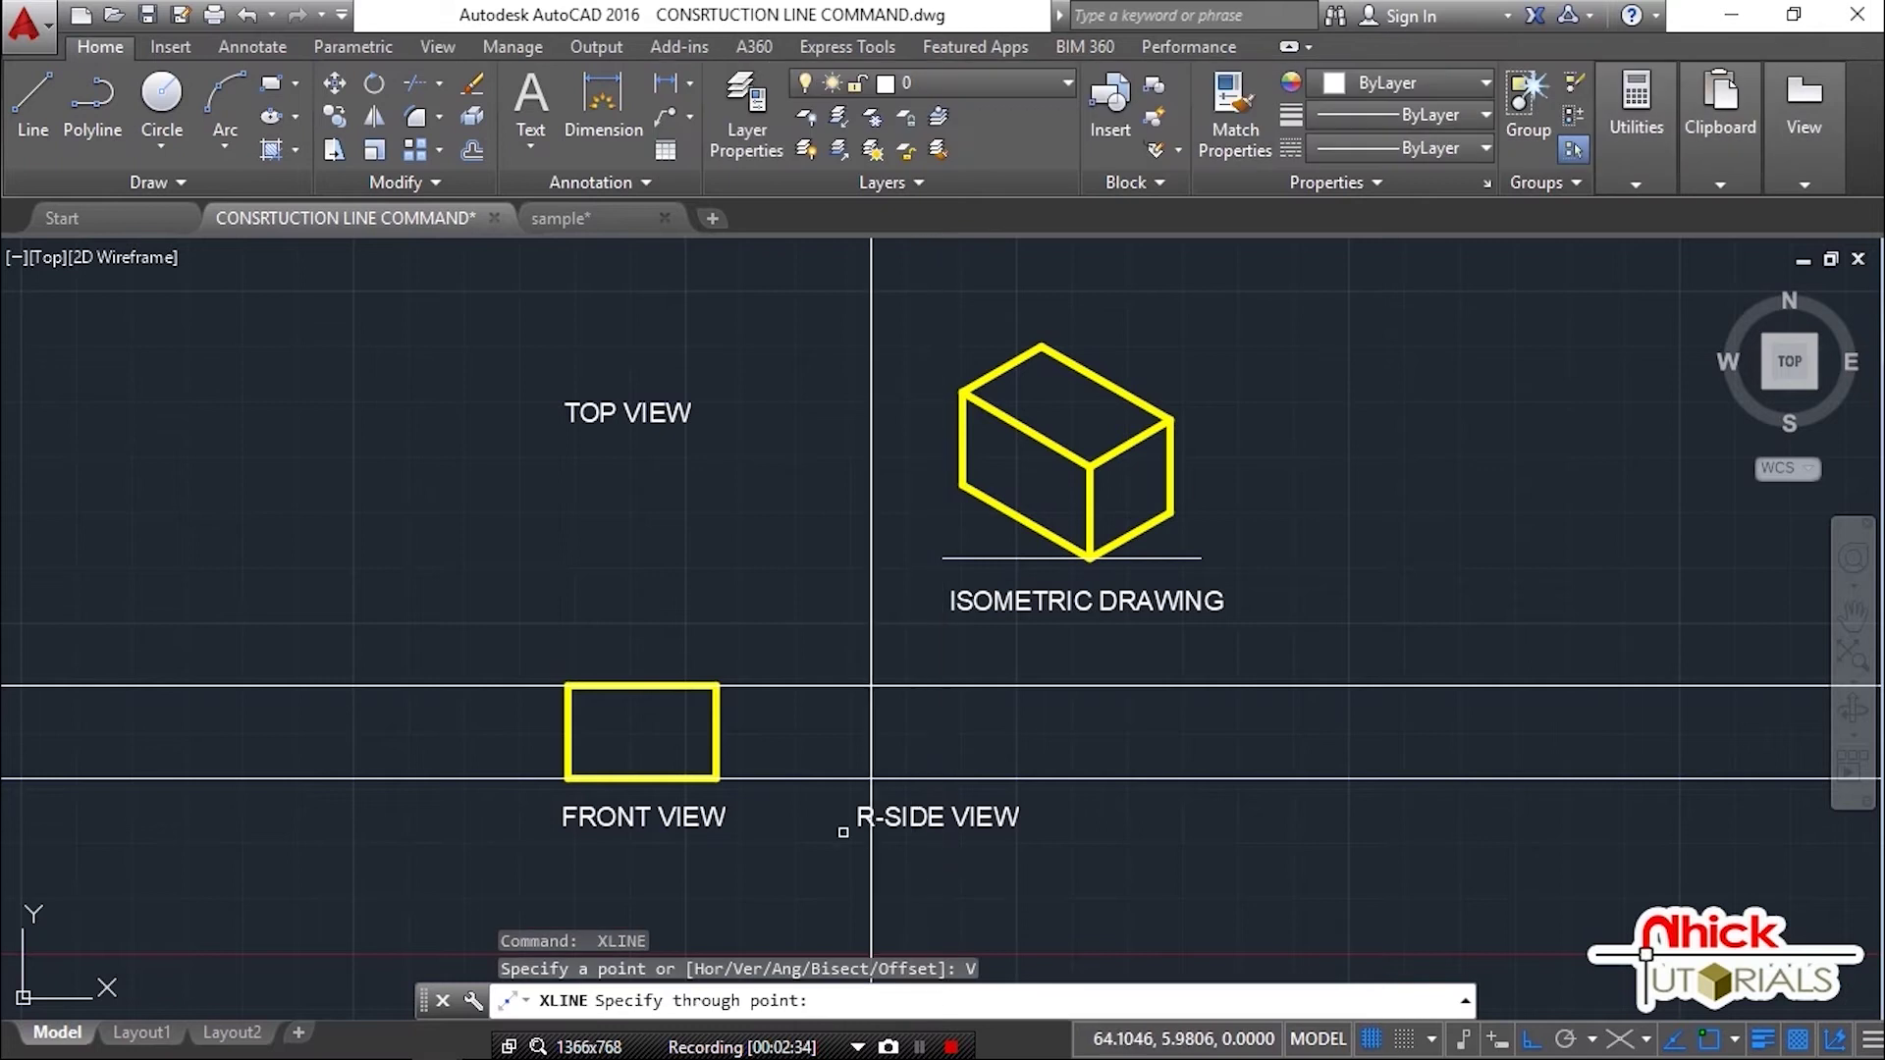
{"action": "right_click", "coordinate": [569, 704], "text": "shift"}
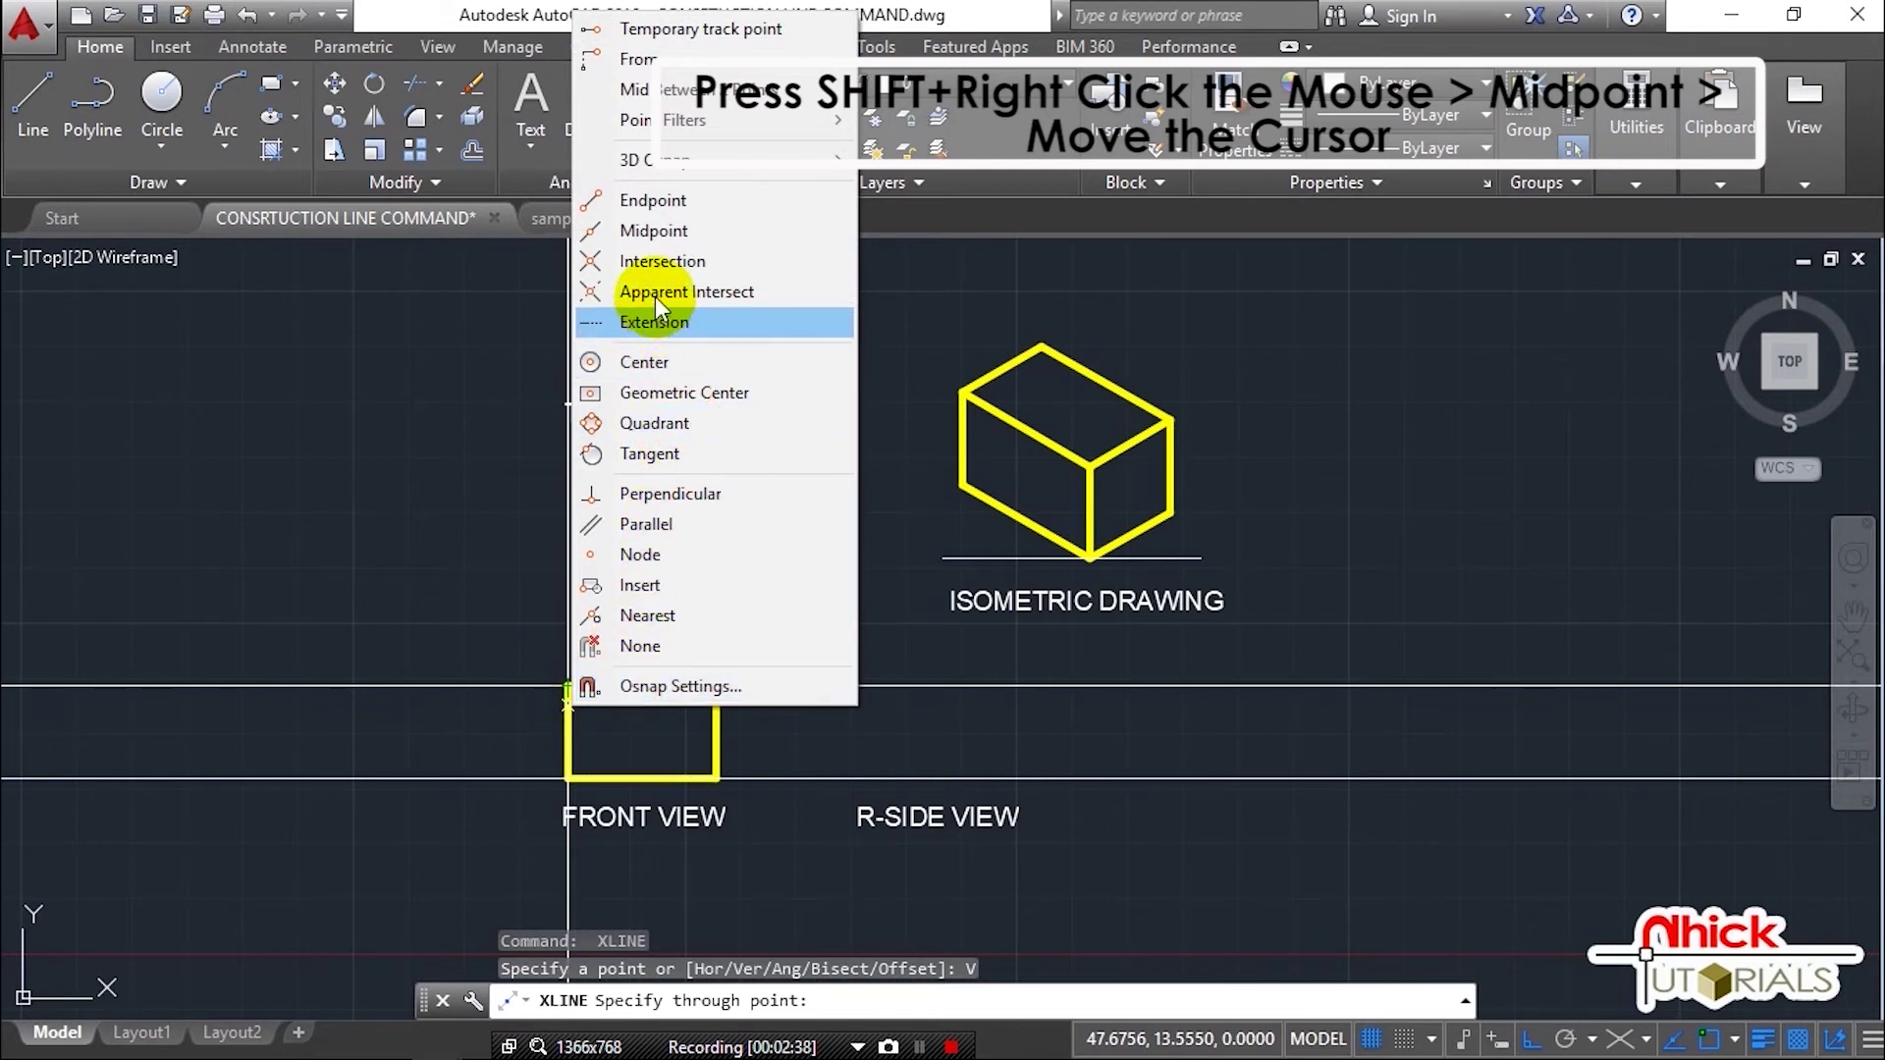
{"action": "left_click", "coordinate": [670, 231]}
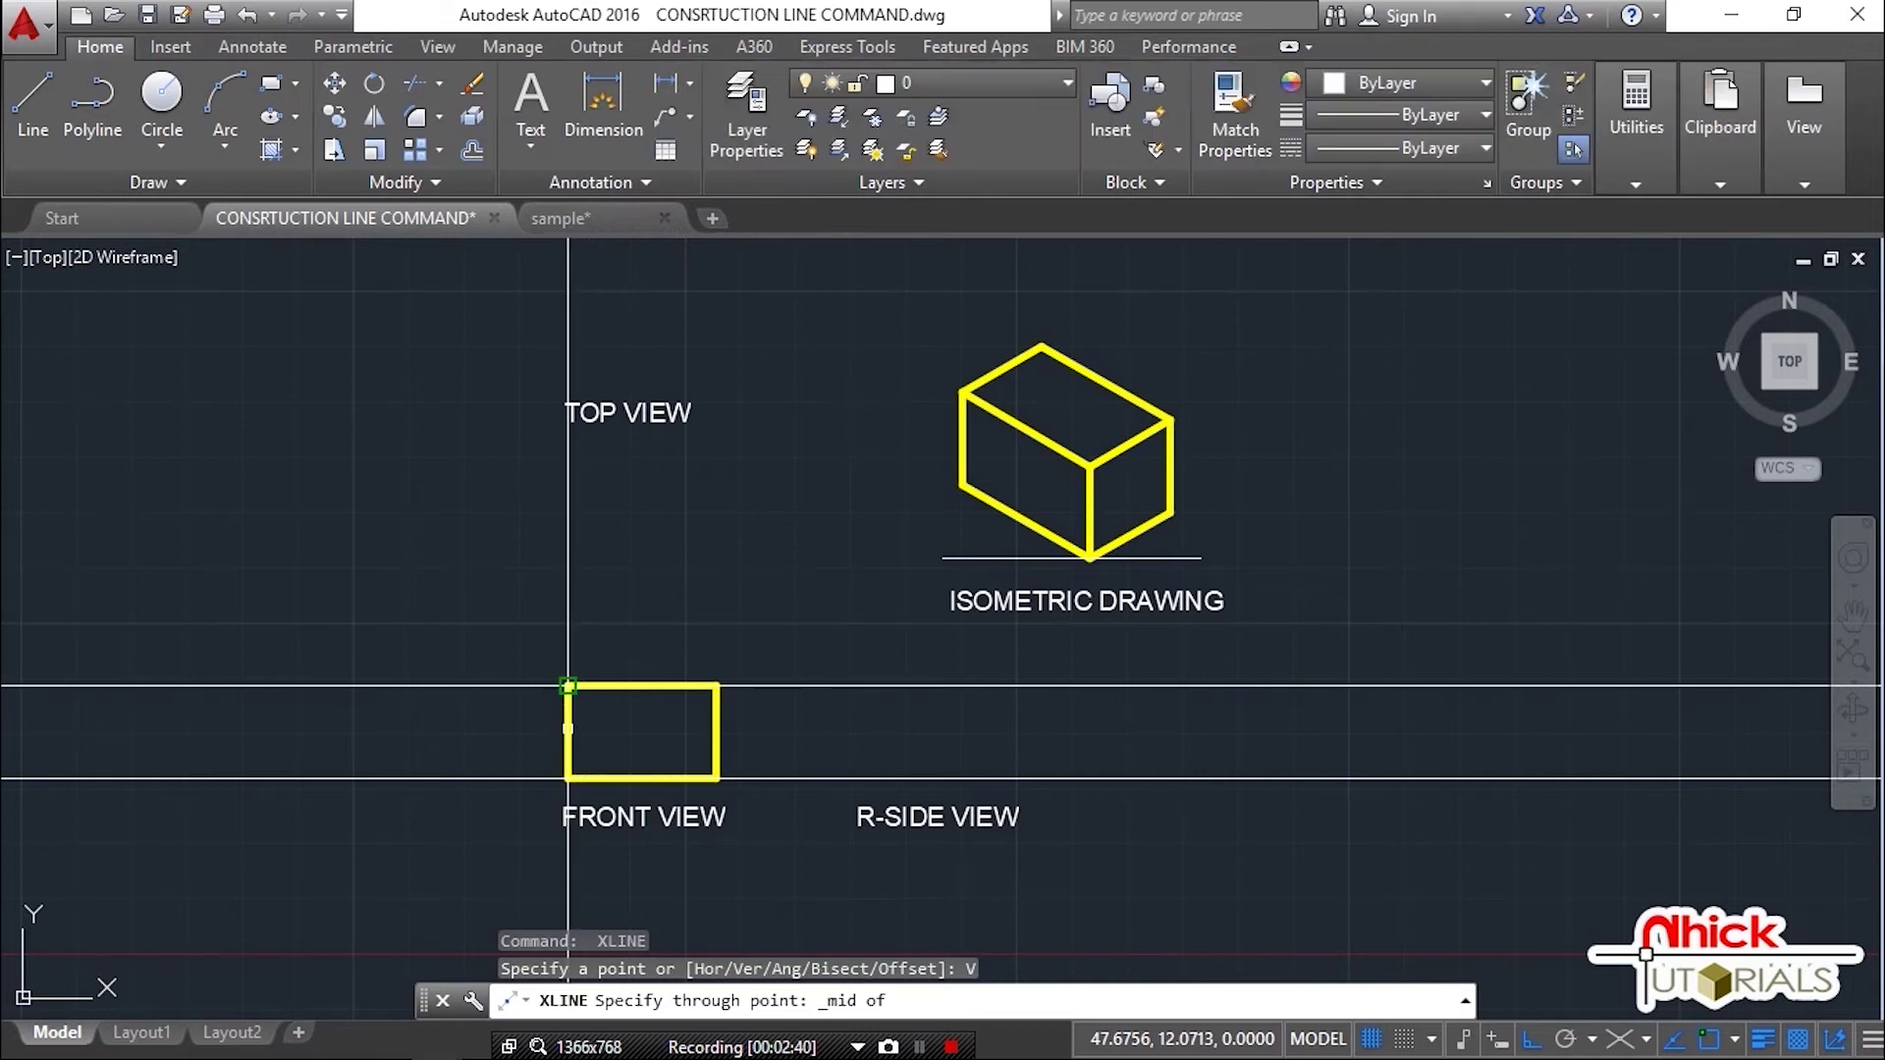
{"action": "left_click", "coordinate": [567, 731]}
{"action": "right_click", "coordinate": [712, 768], "text": "shift"}
{"action": "left_click", "coordinate": [834, 262]}
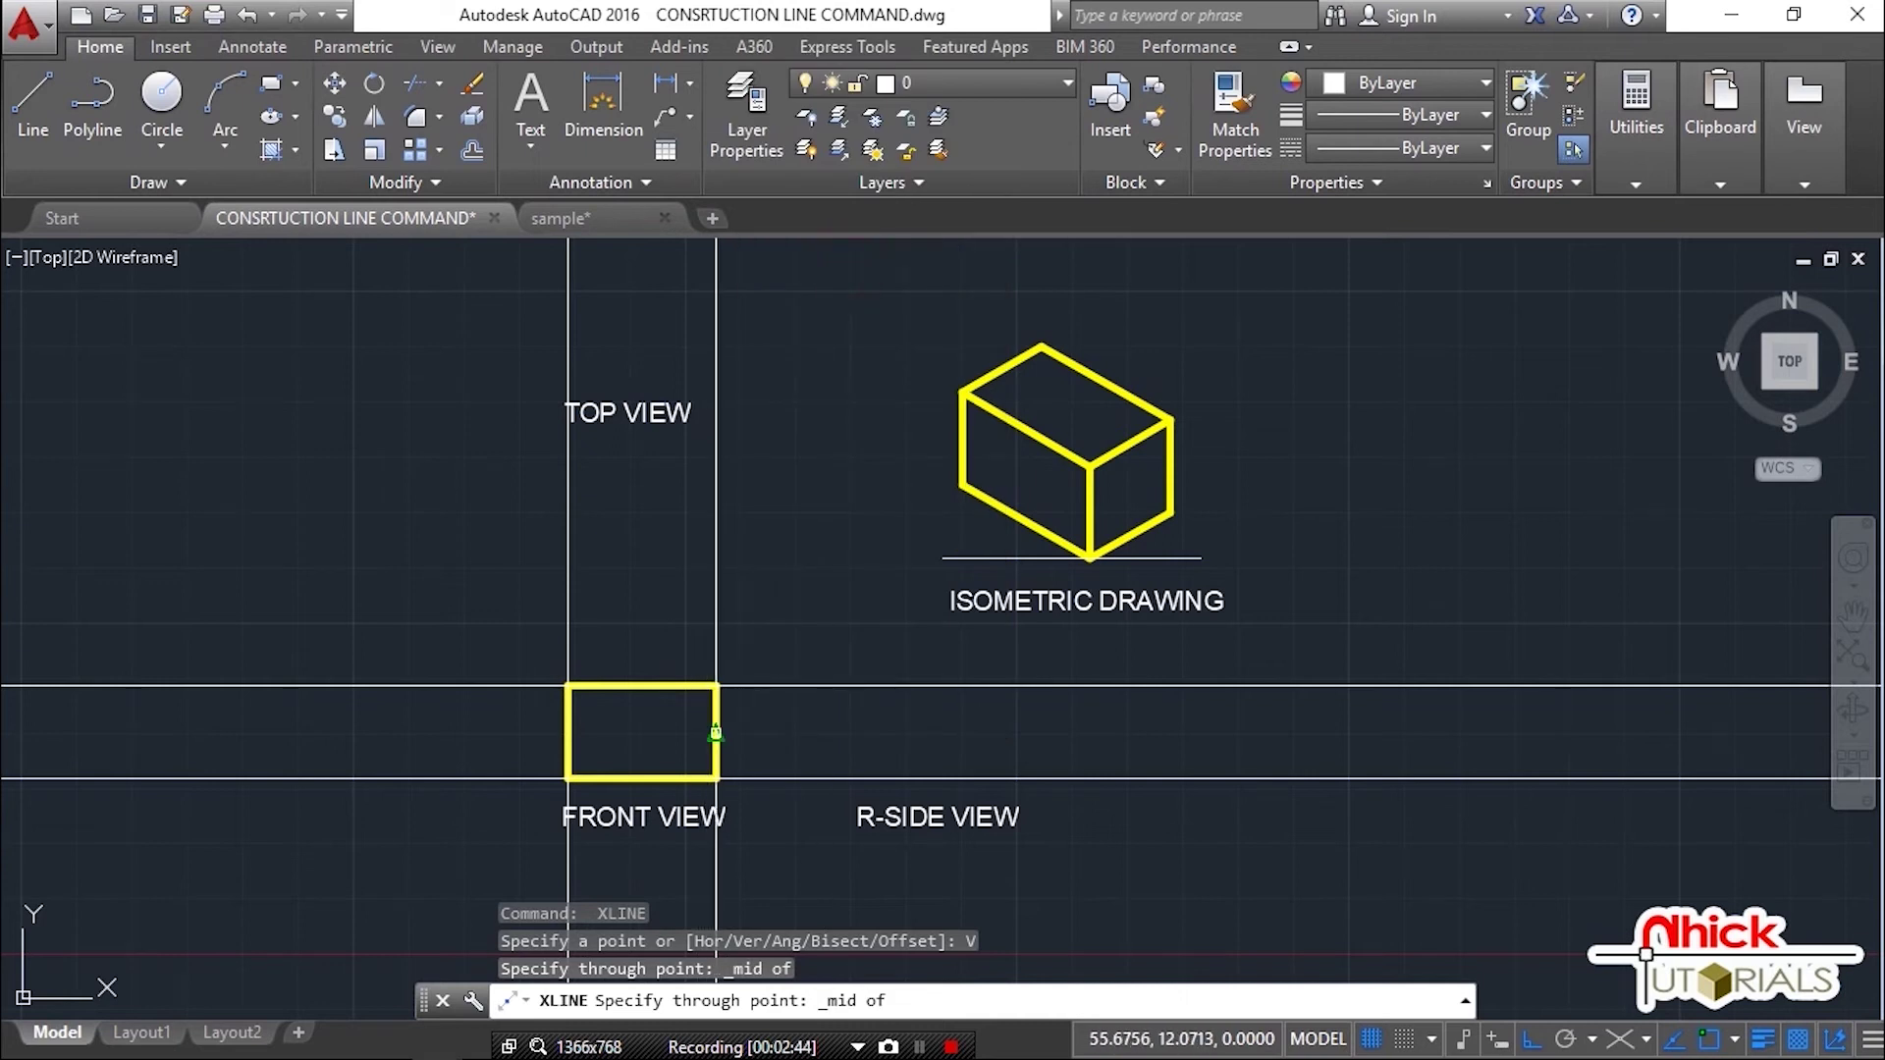
{"action": "left_click", "coordinate": [716, 731]}
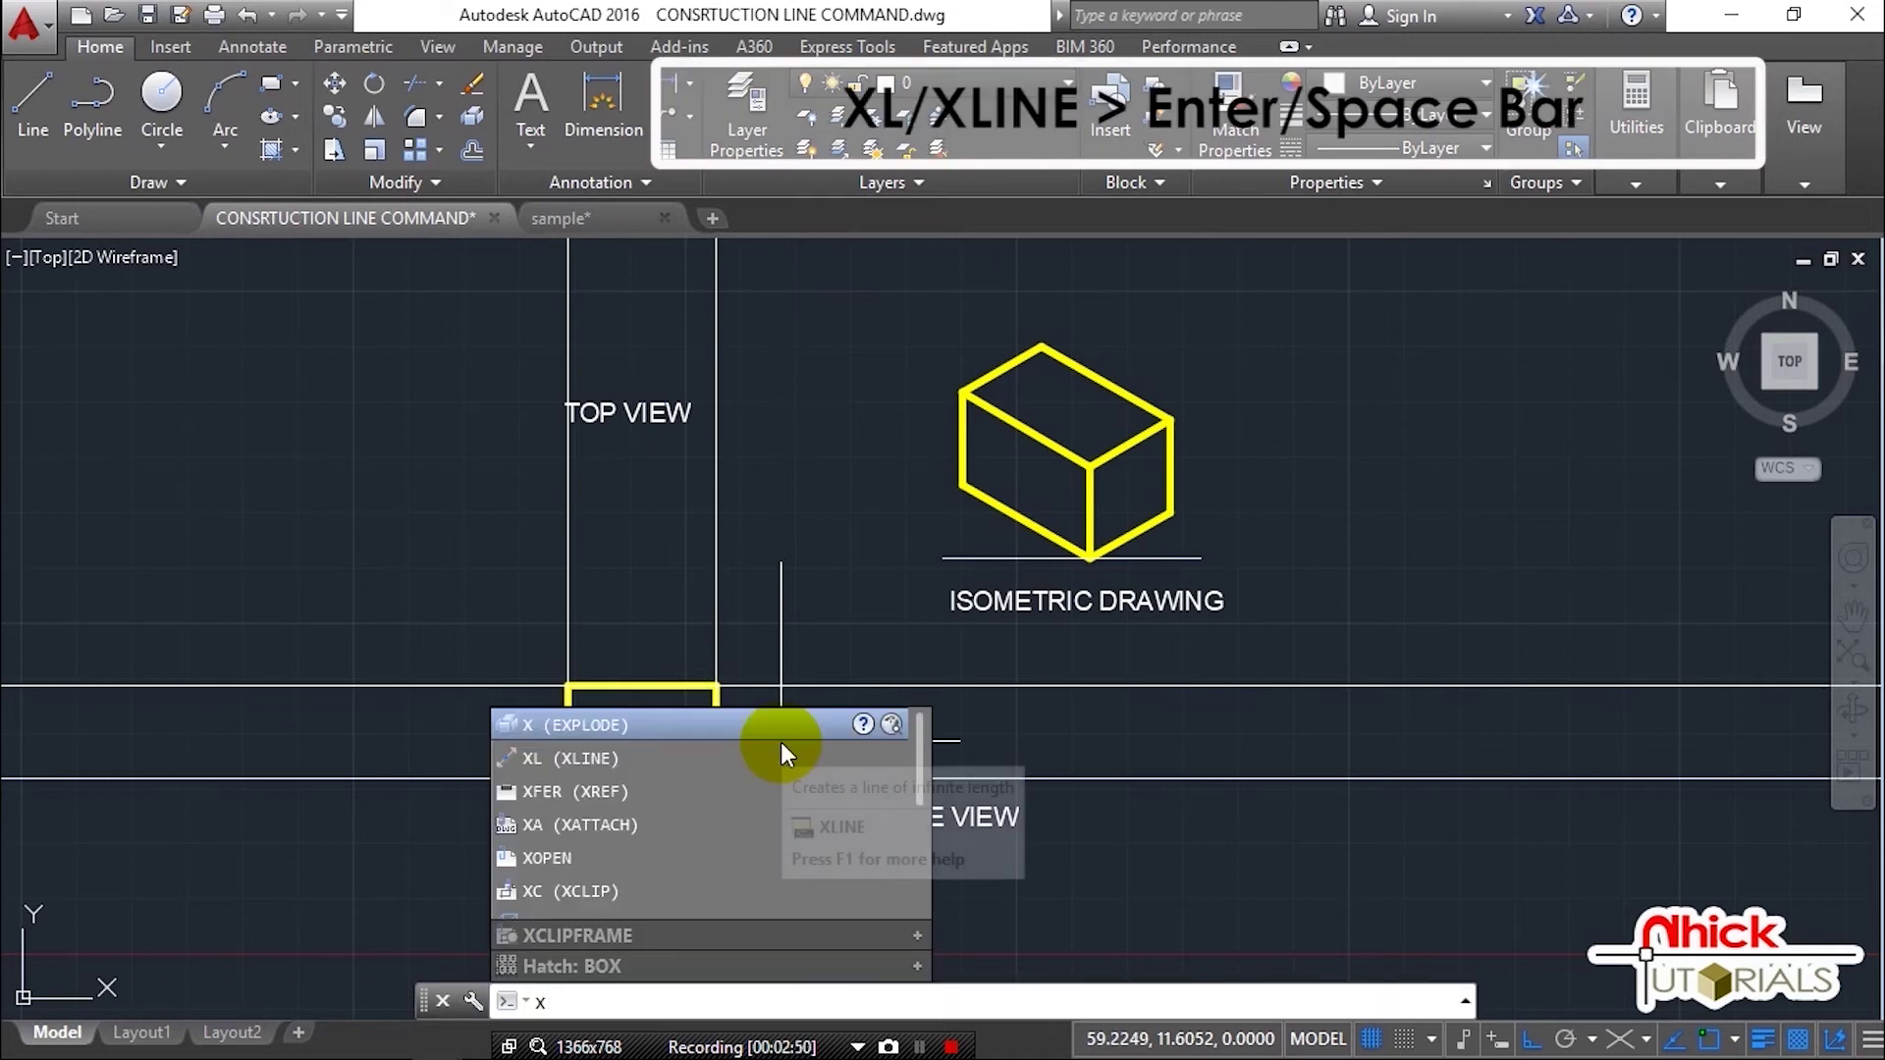
Step: Draw a 45° construction line through the front rectangle's top-right corner with Intersection snap
{"action": "key", "text": "Escape"}
{"action": "type", "text": "XL"}
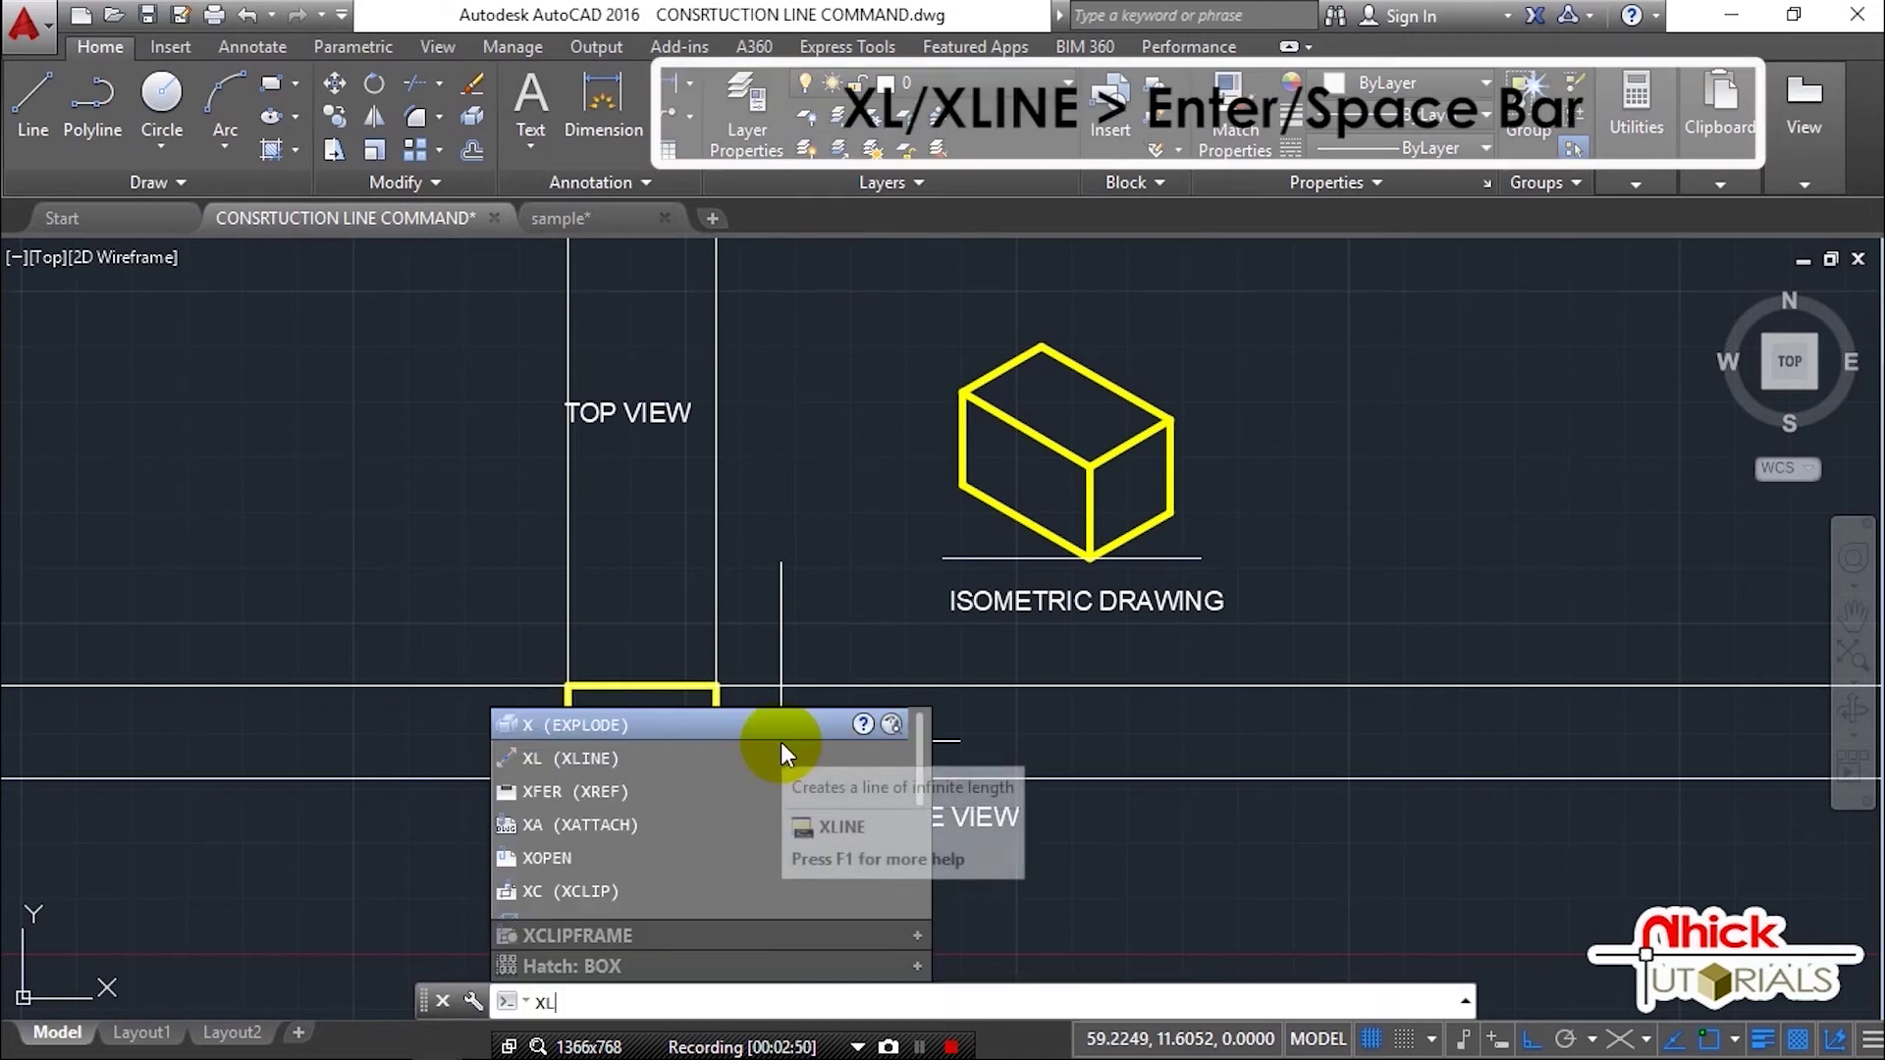
{"action": "key", "text": "Return"}
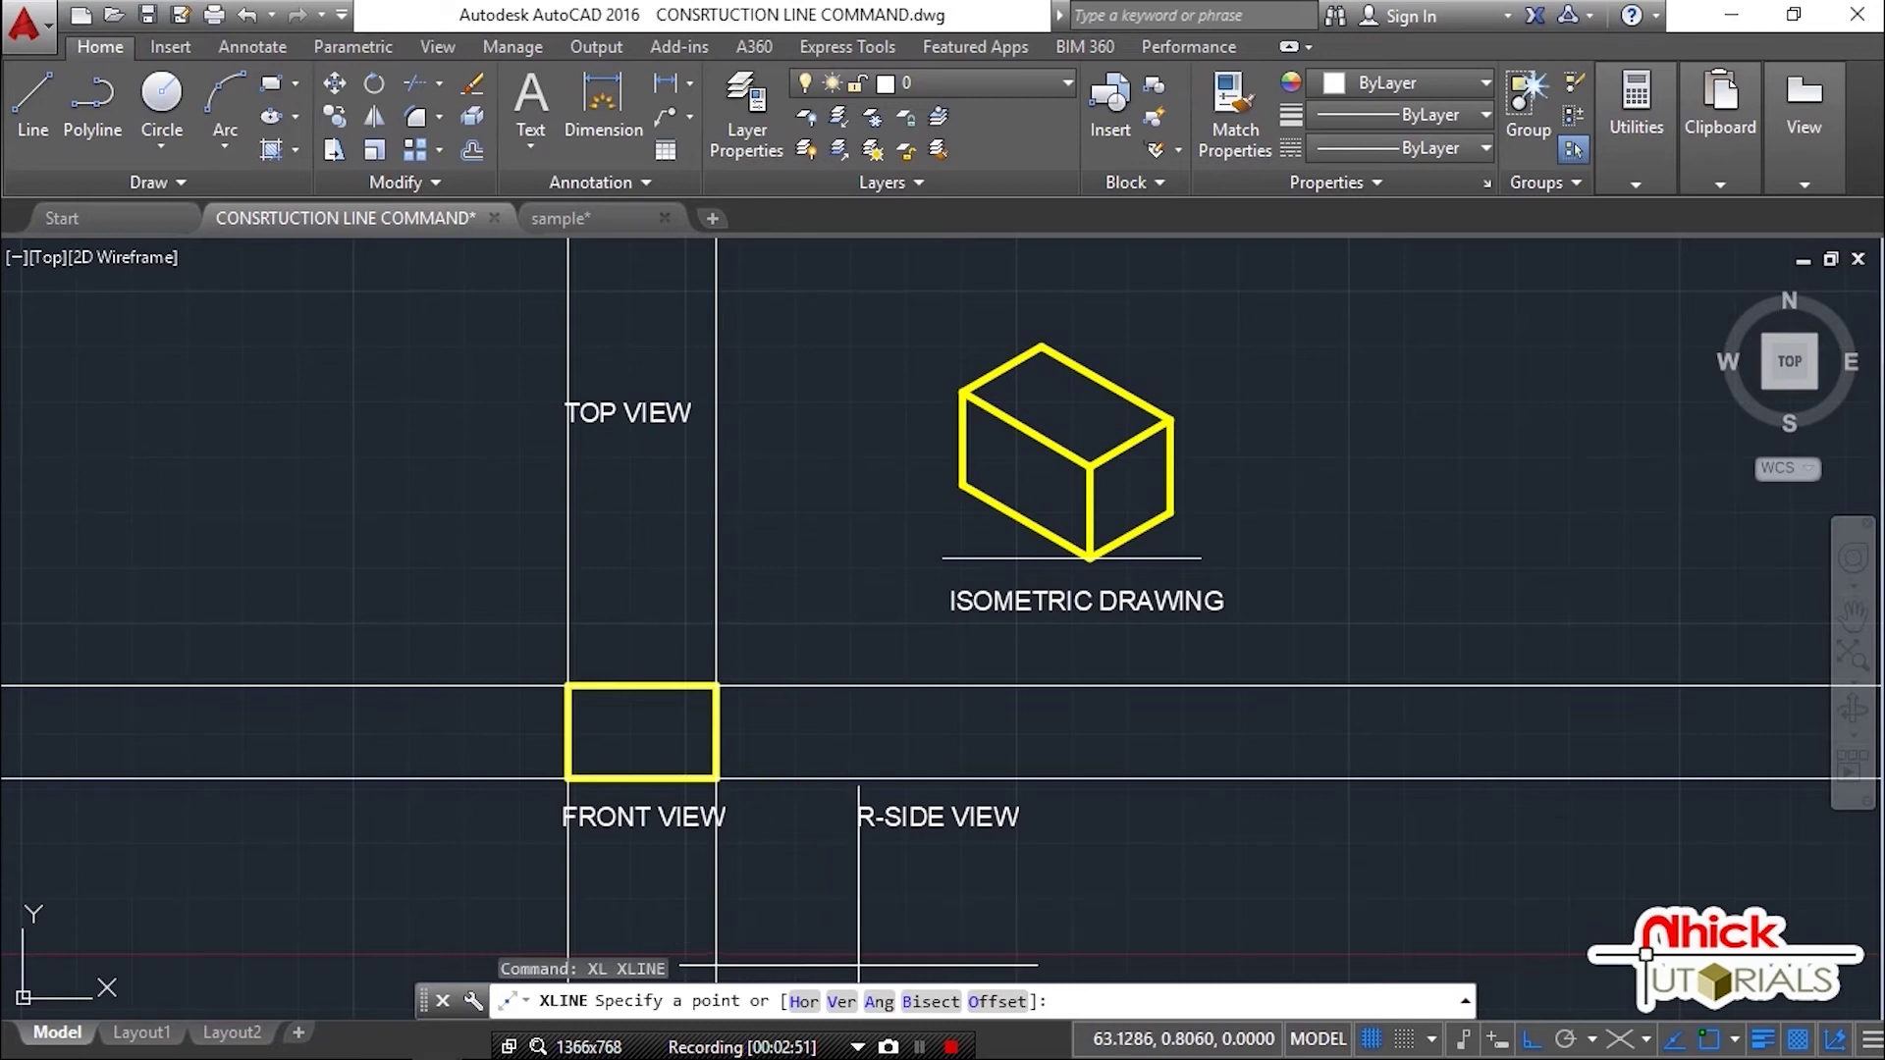
{"action": "type", "text": "A"}
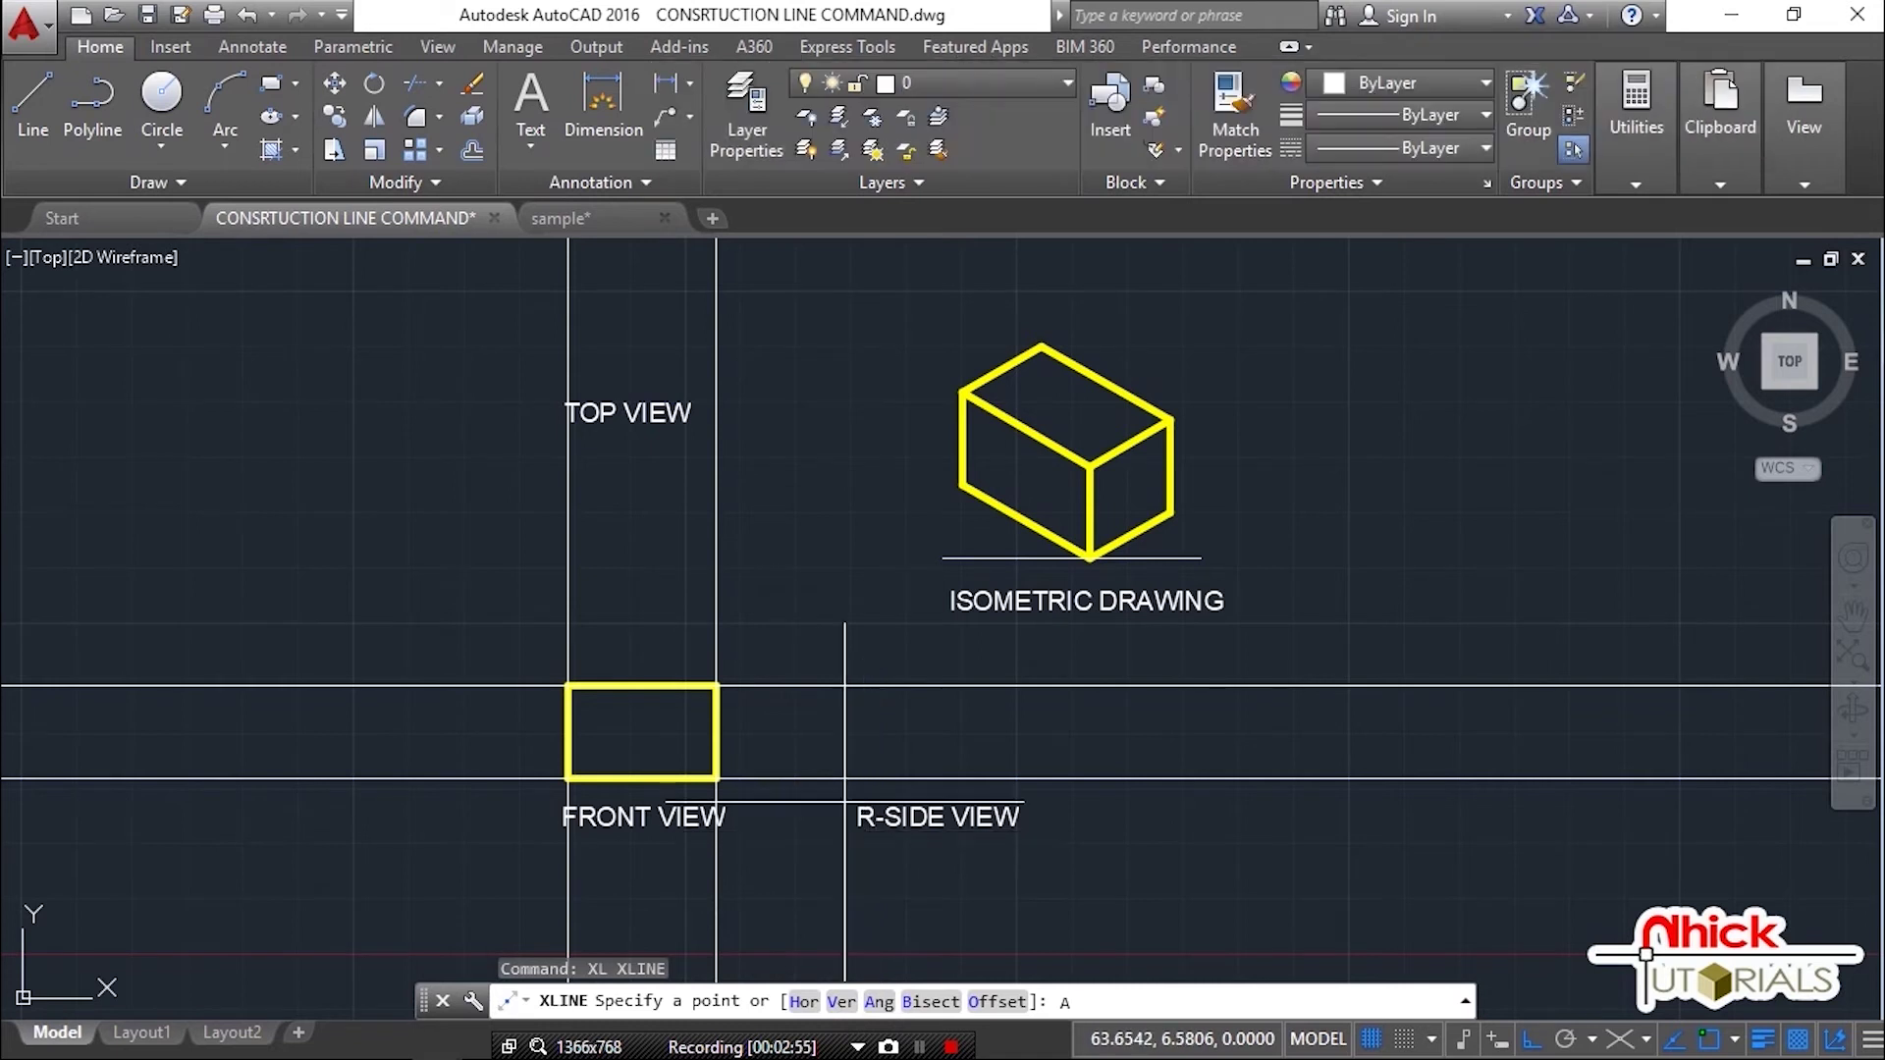
{"action": "key", "text": "Return"}
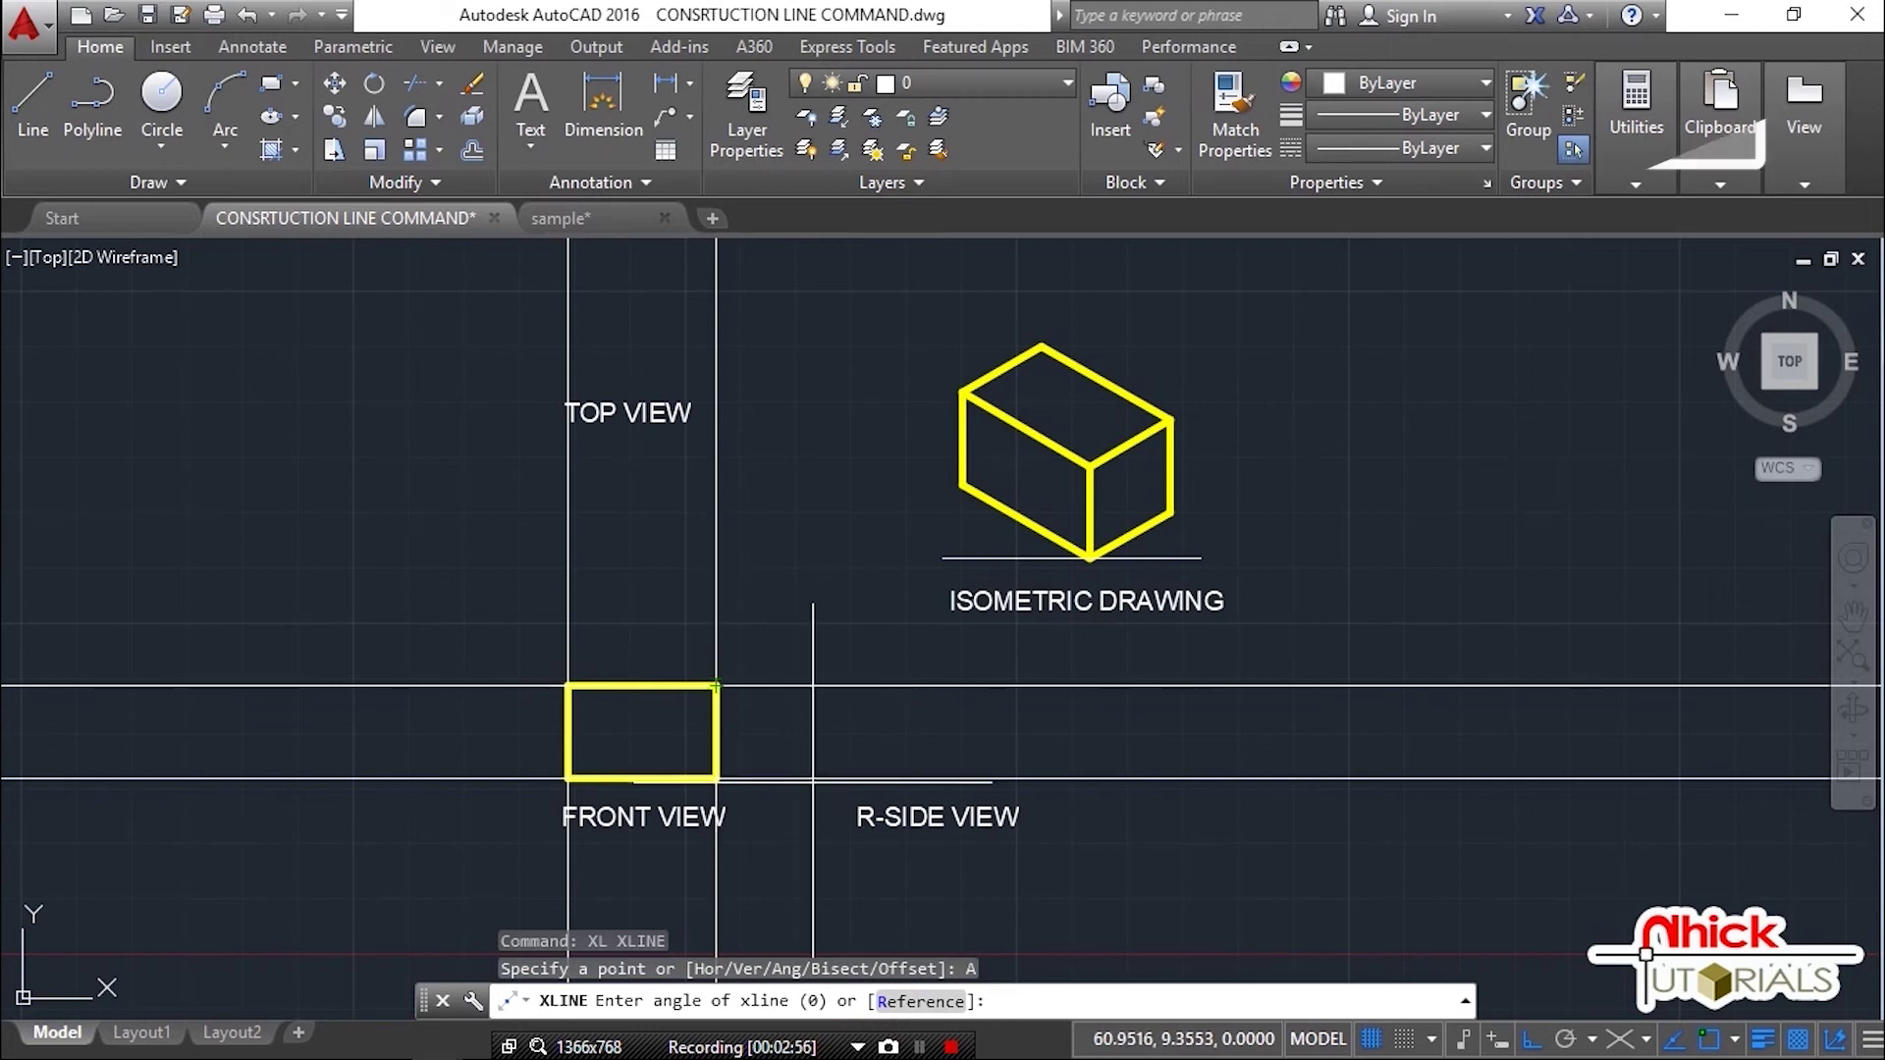
{"action": "type", "text": "45"}
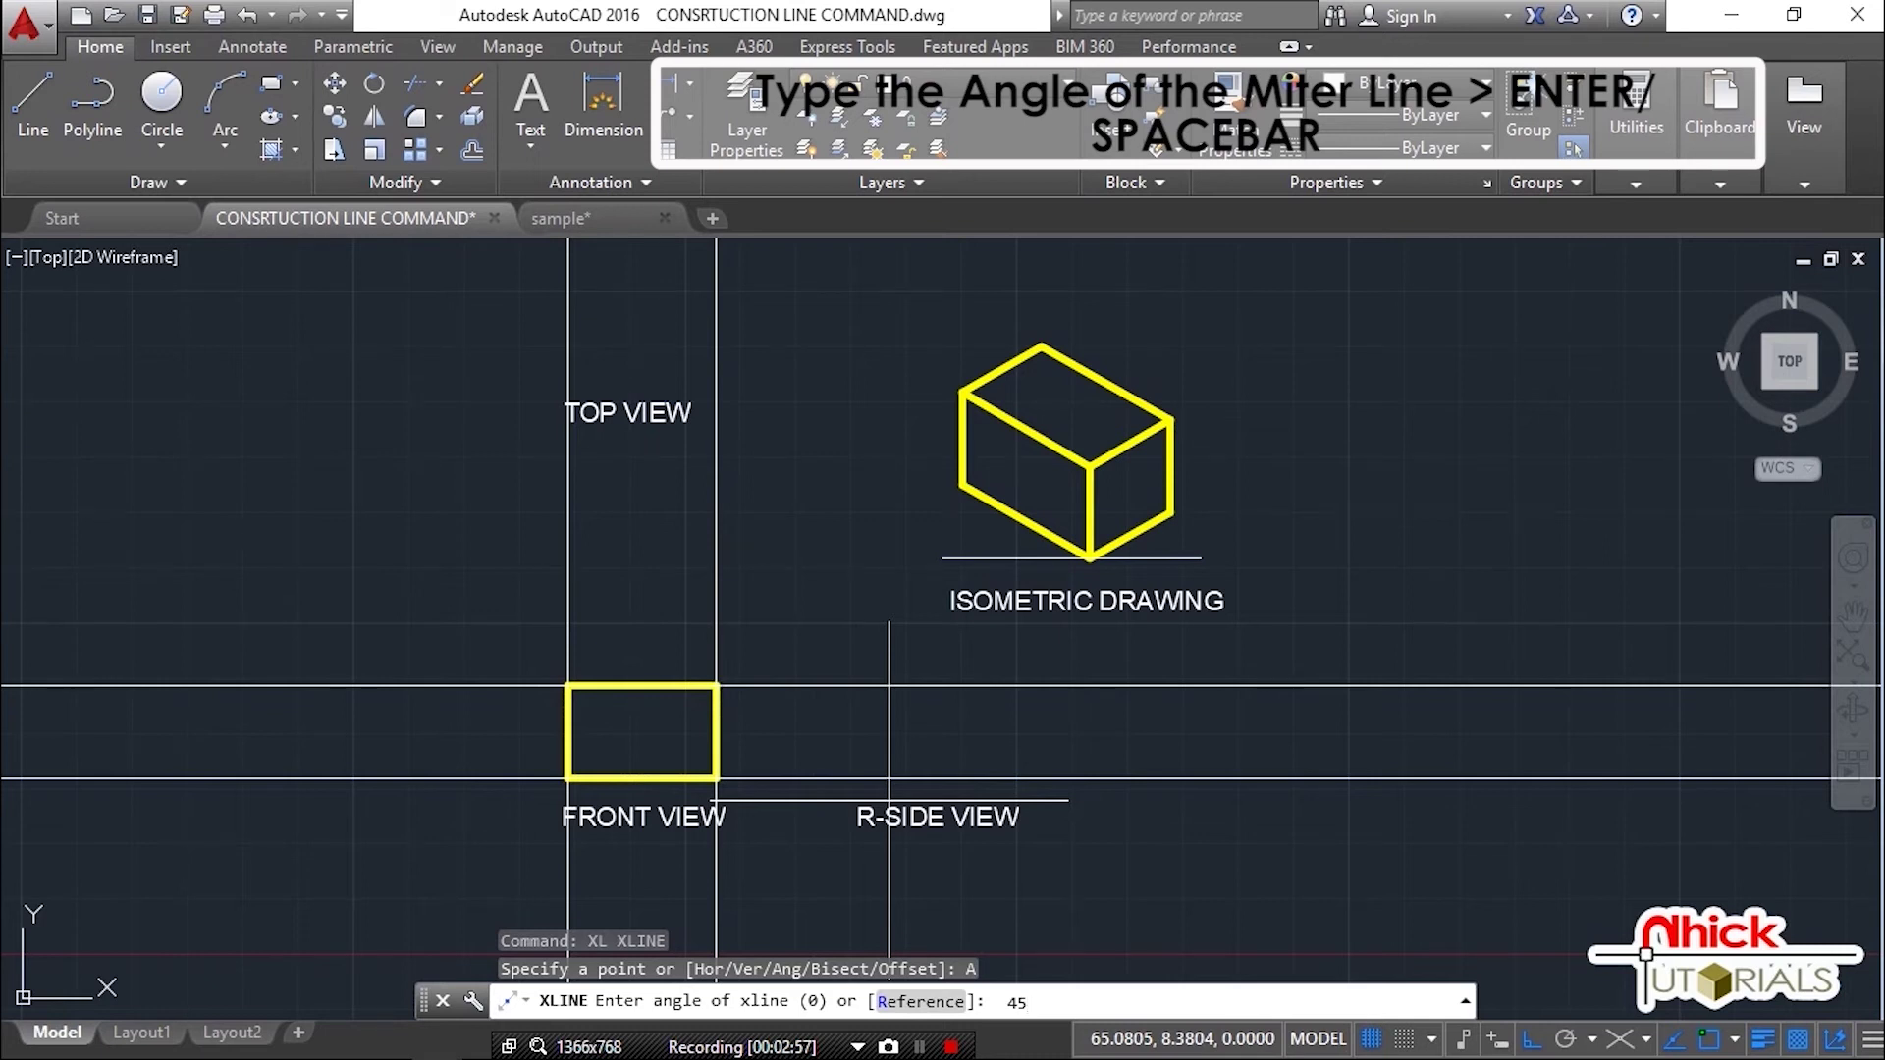
{"action": "key", "text": "Return"}
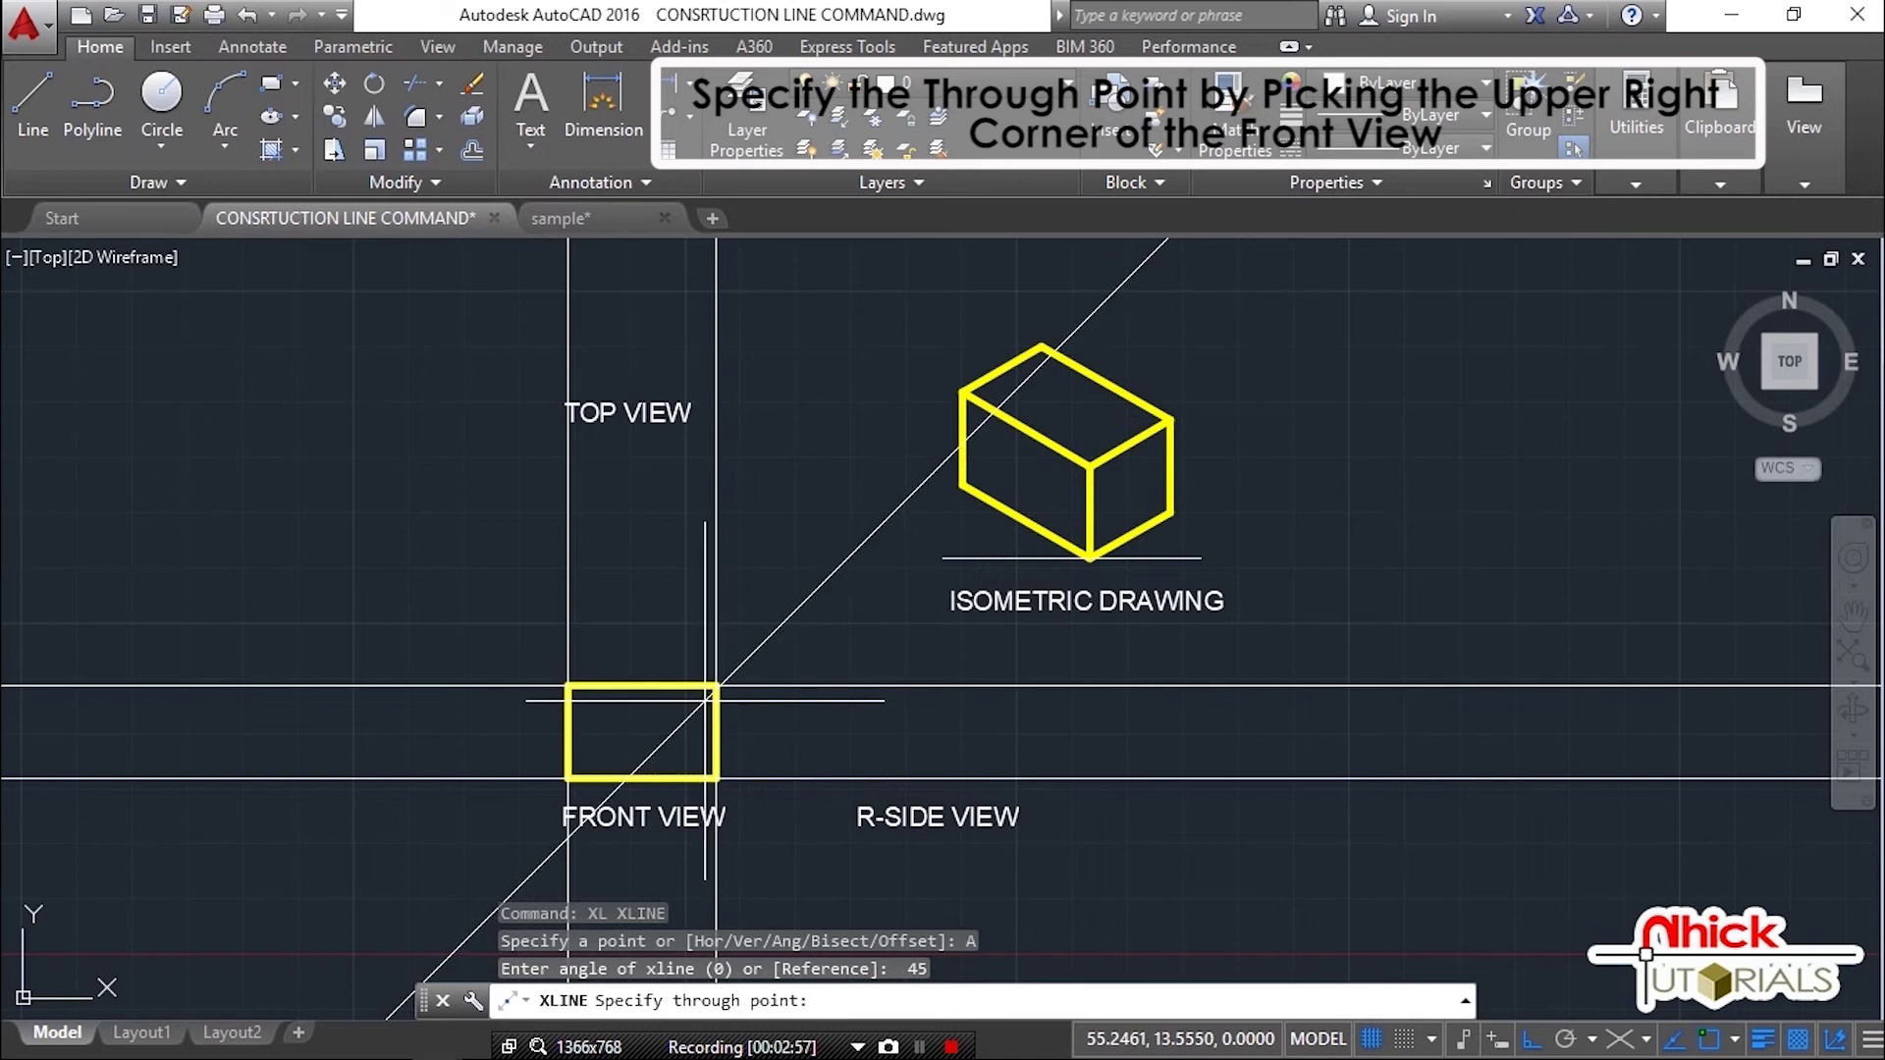
{"action": "right_click", "coordinate": [720, 699], "text": "shift"}
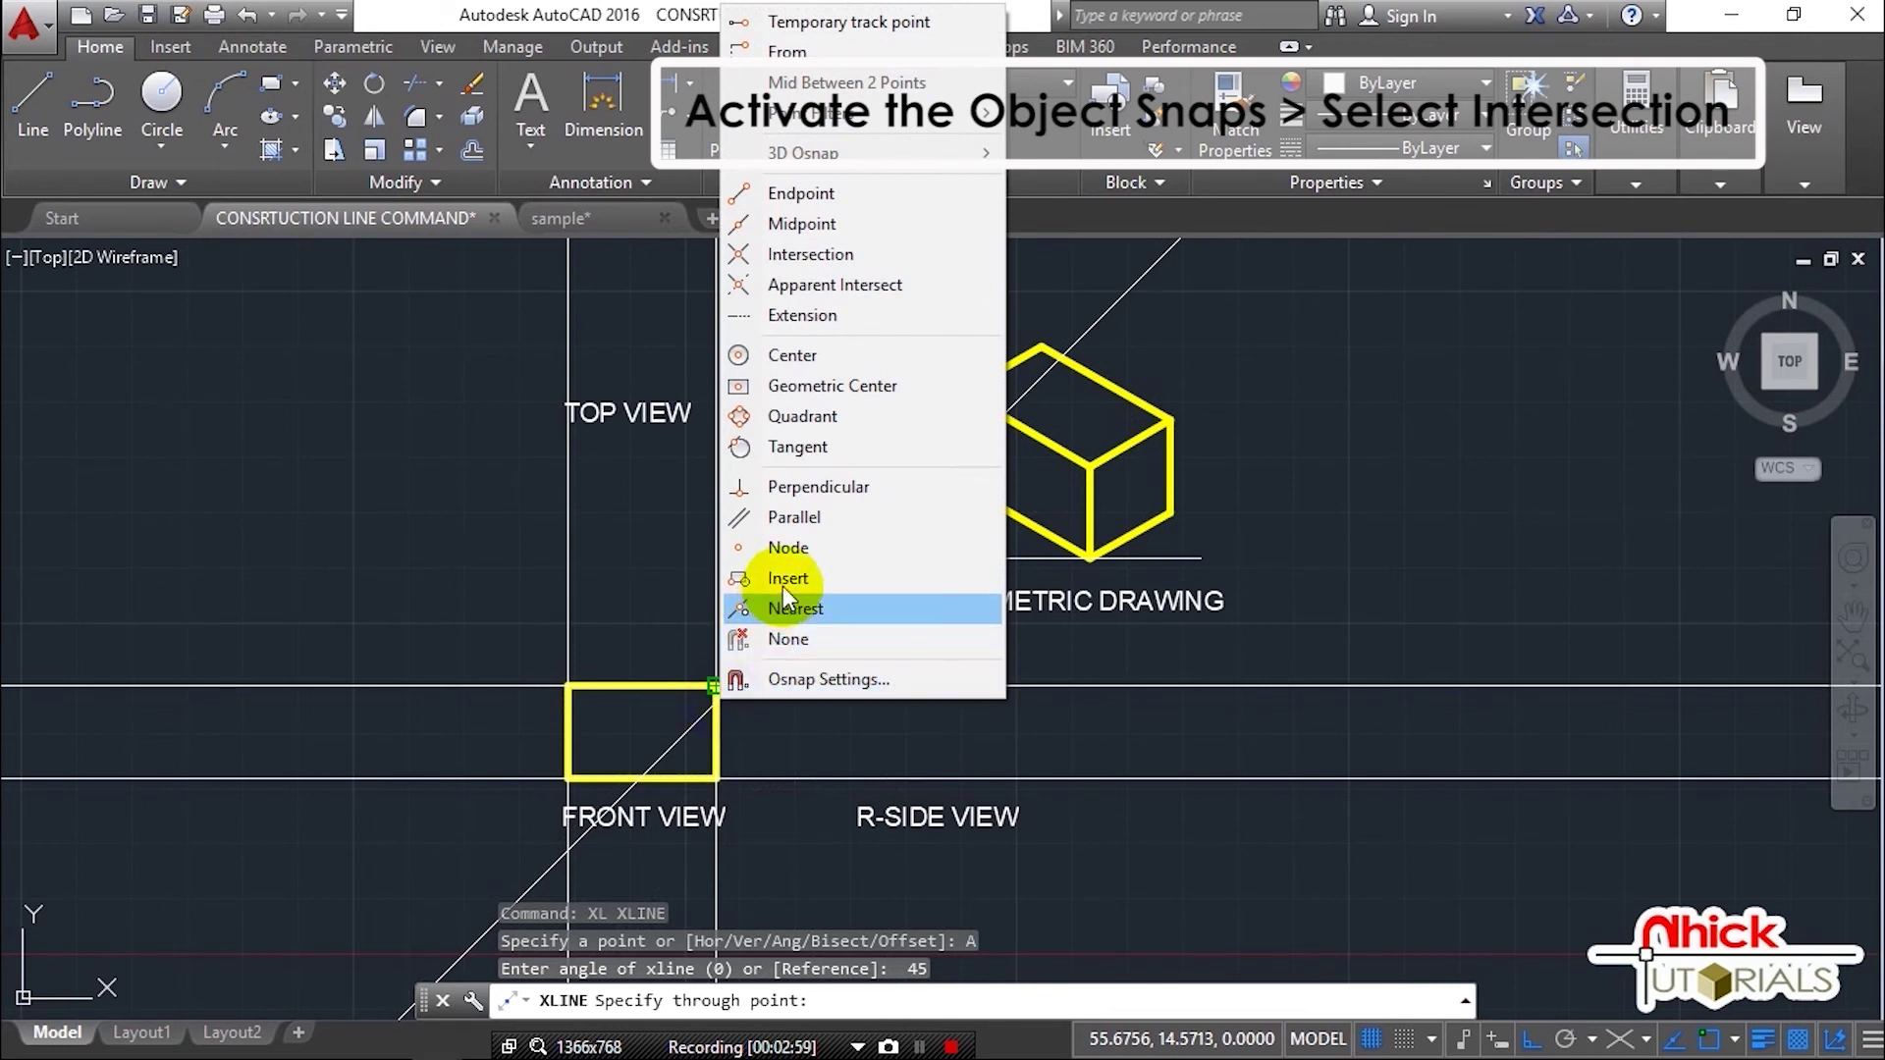
{"action": "left_click", "coordinate": [821, 254]}
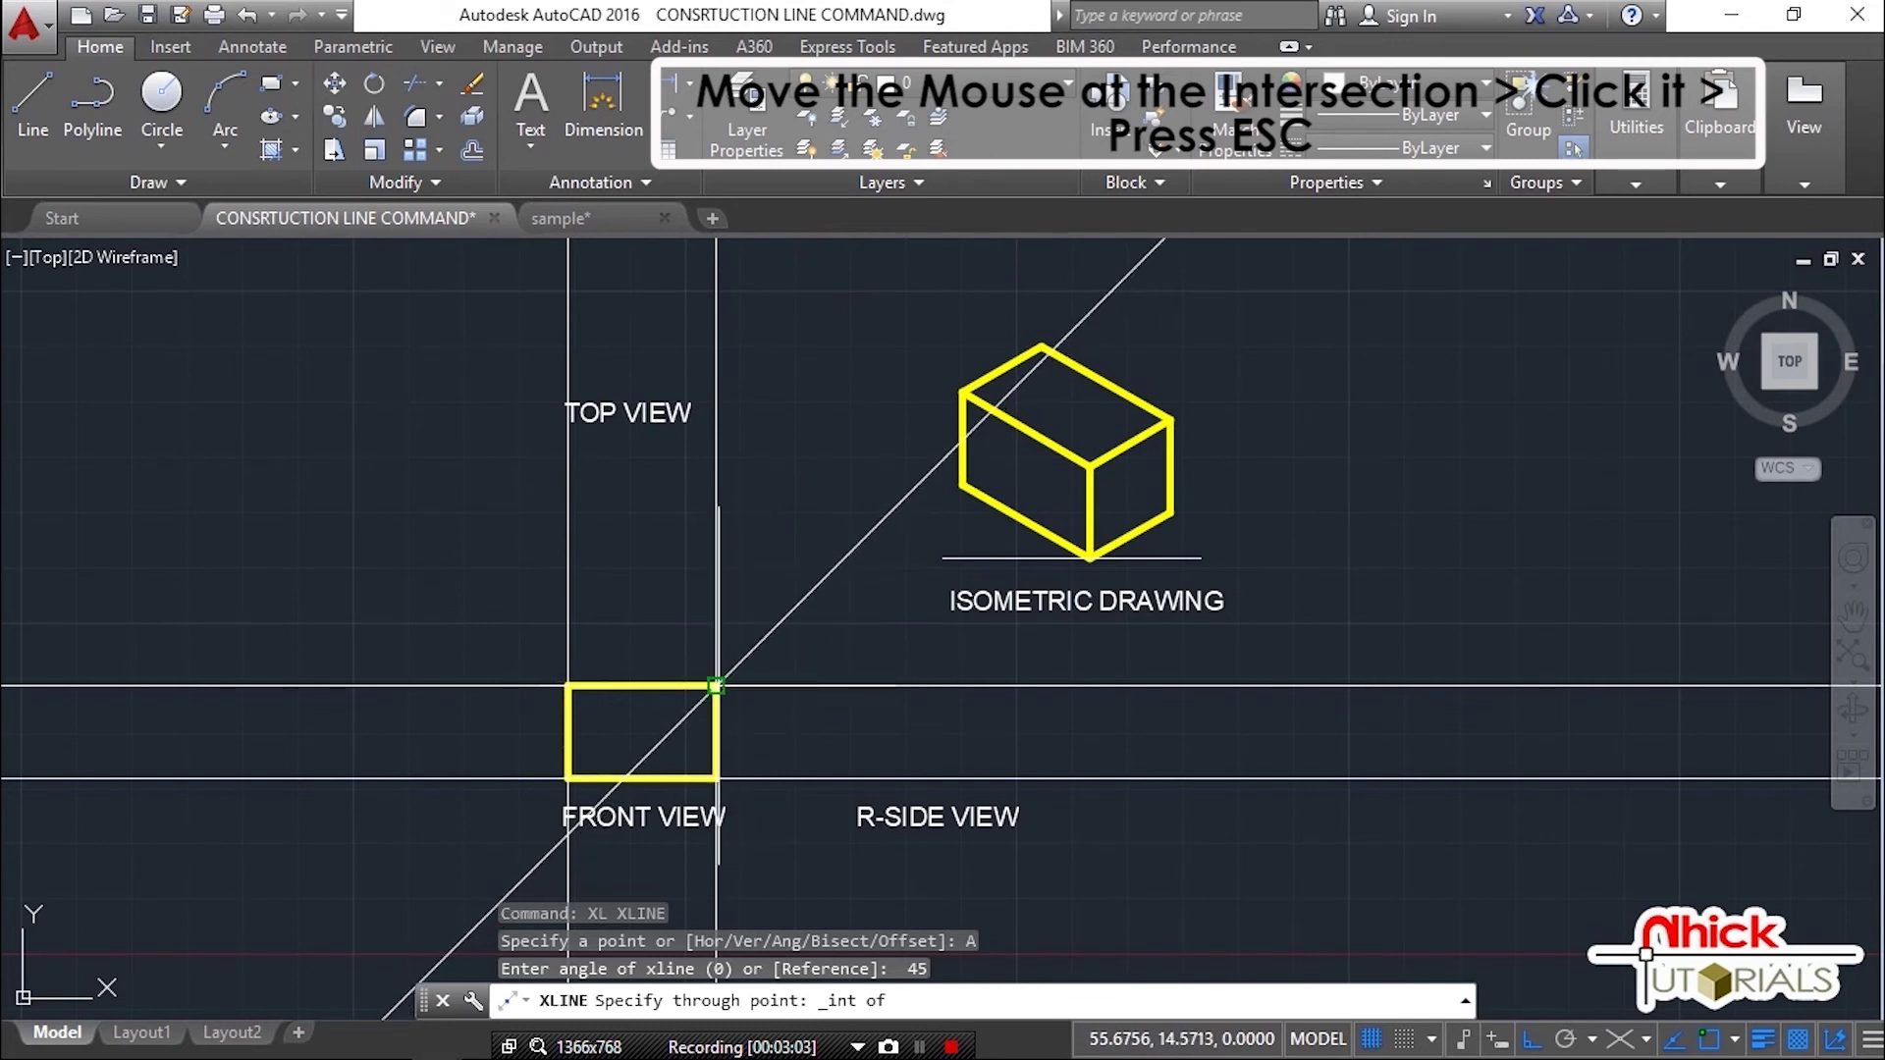
{"action": "left_click", "coordinate": [716, 685]}
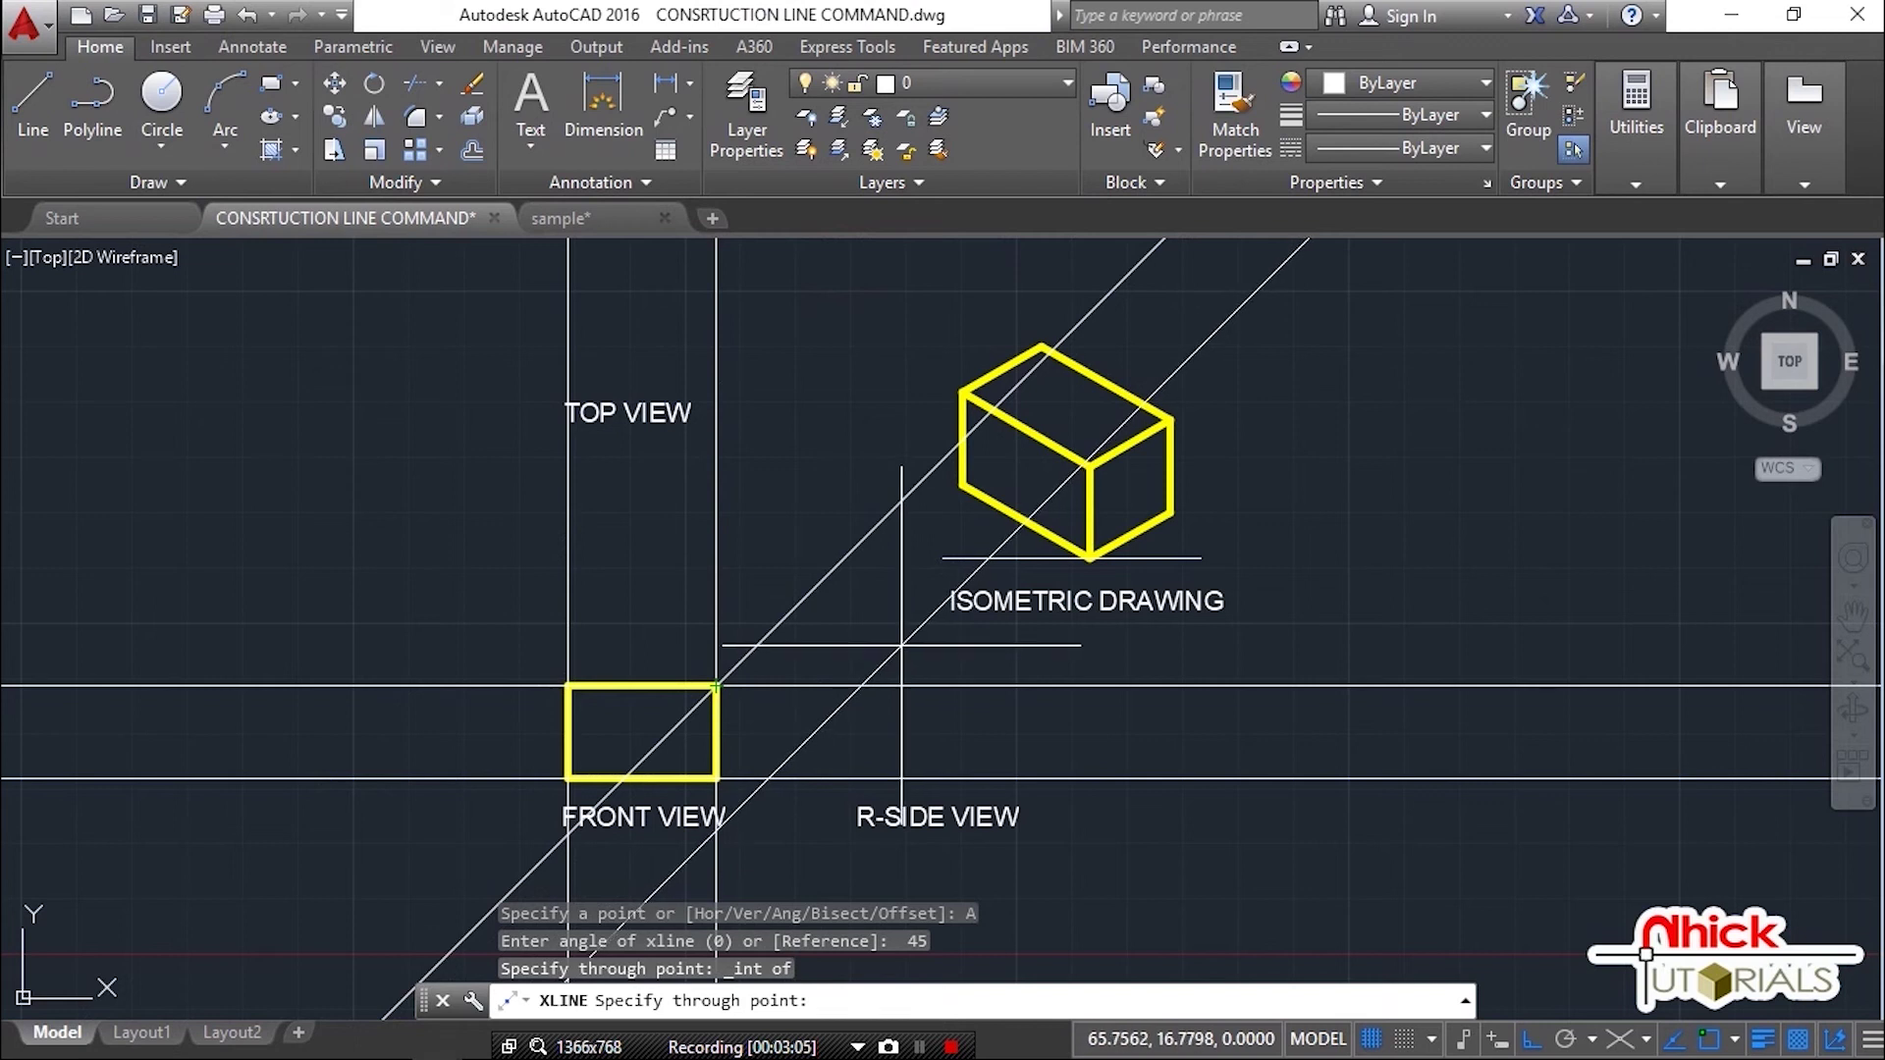
{"action": "key", "text": "Escape"}
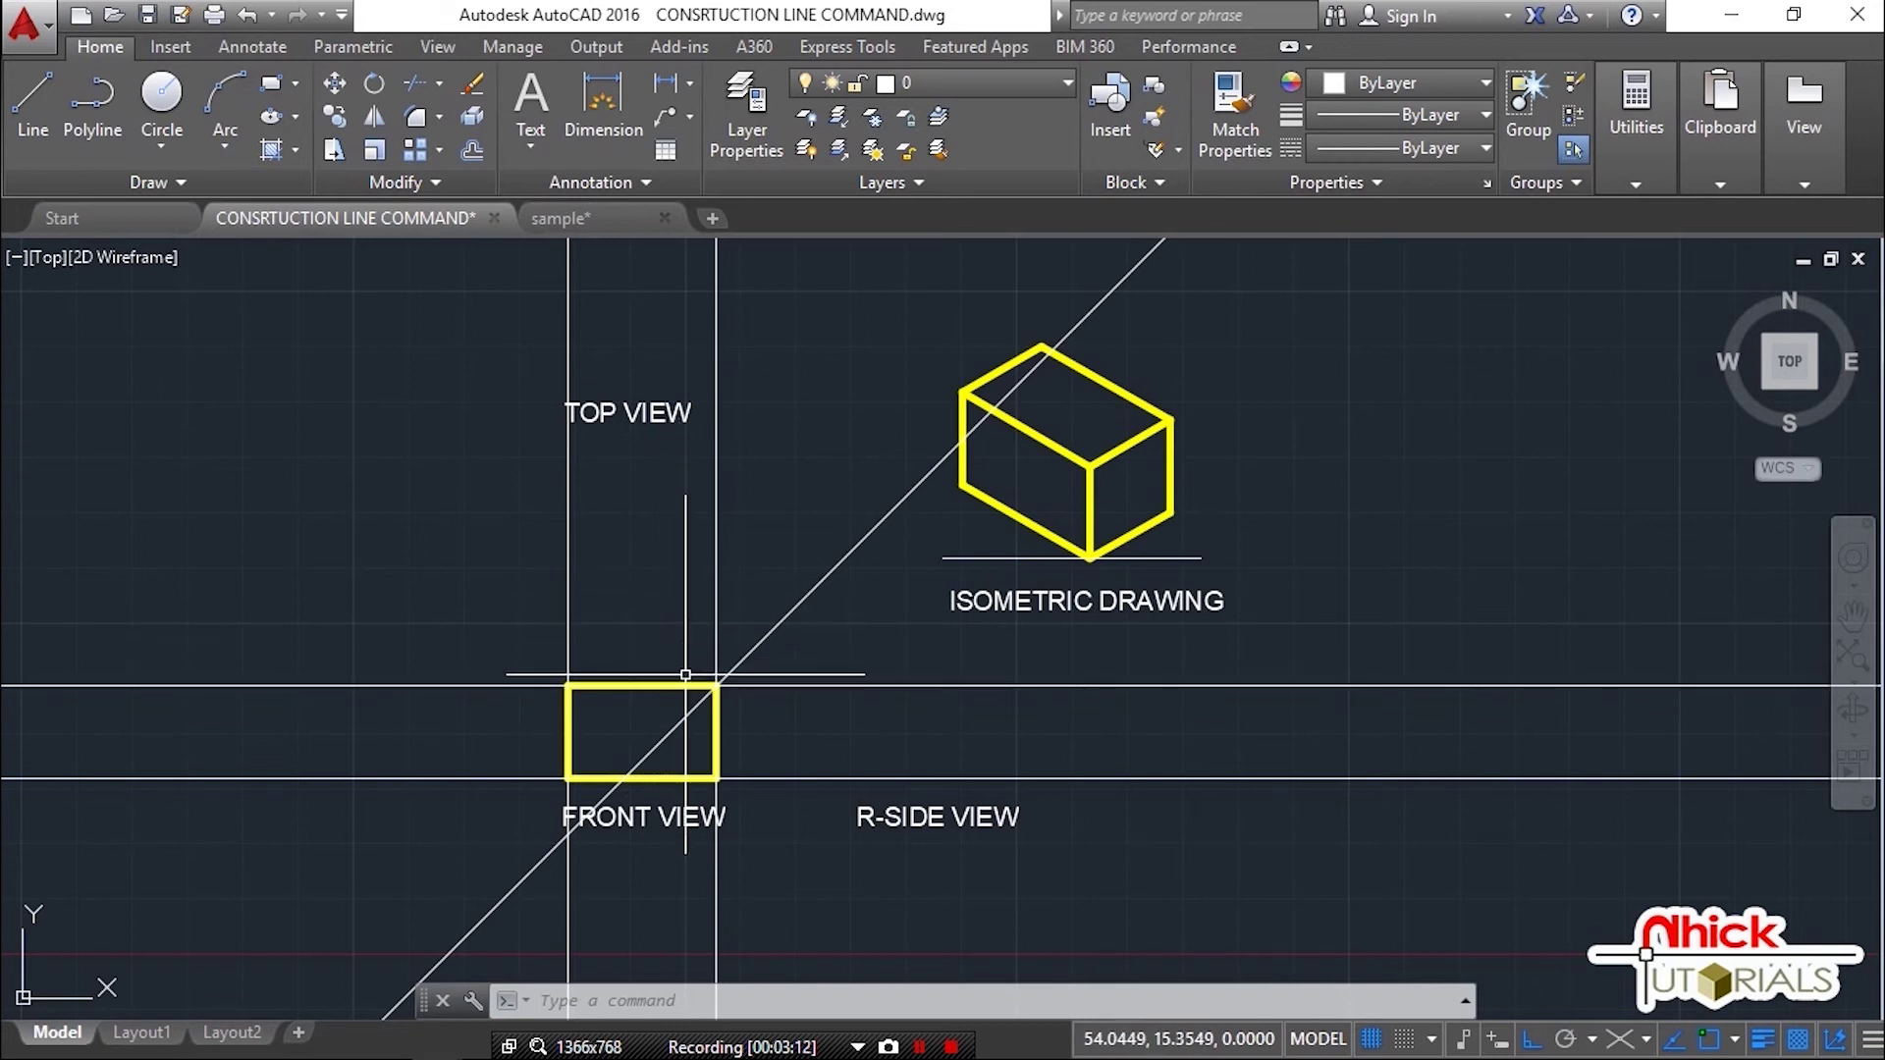
Step: Place a horizontal construction line above the front view
{"action": "type", "text": "xl"}
{"action": "key", "text": "Escape"}
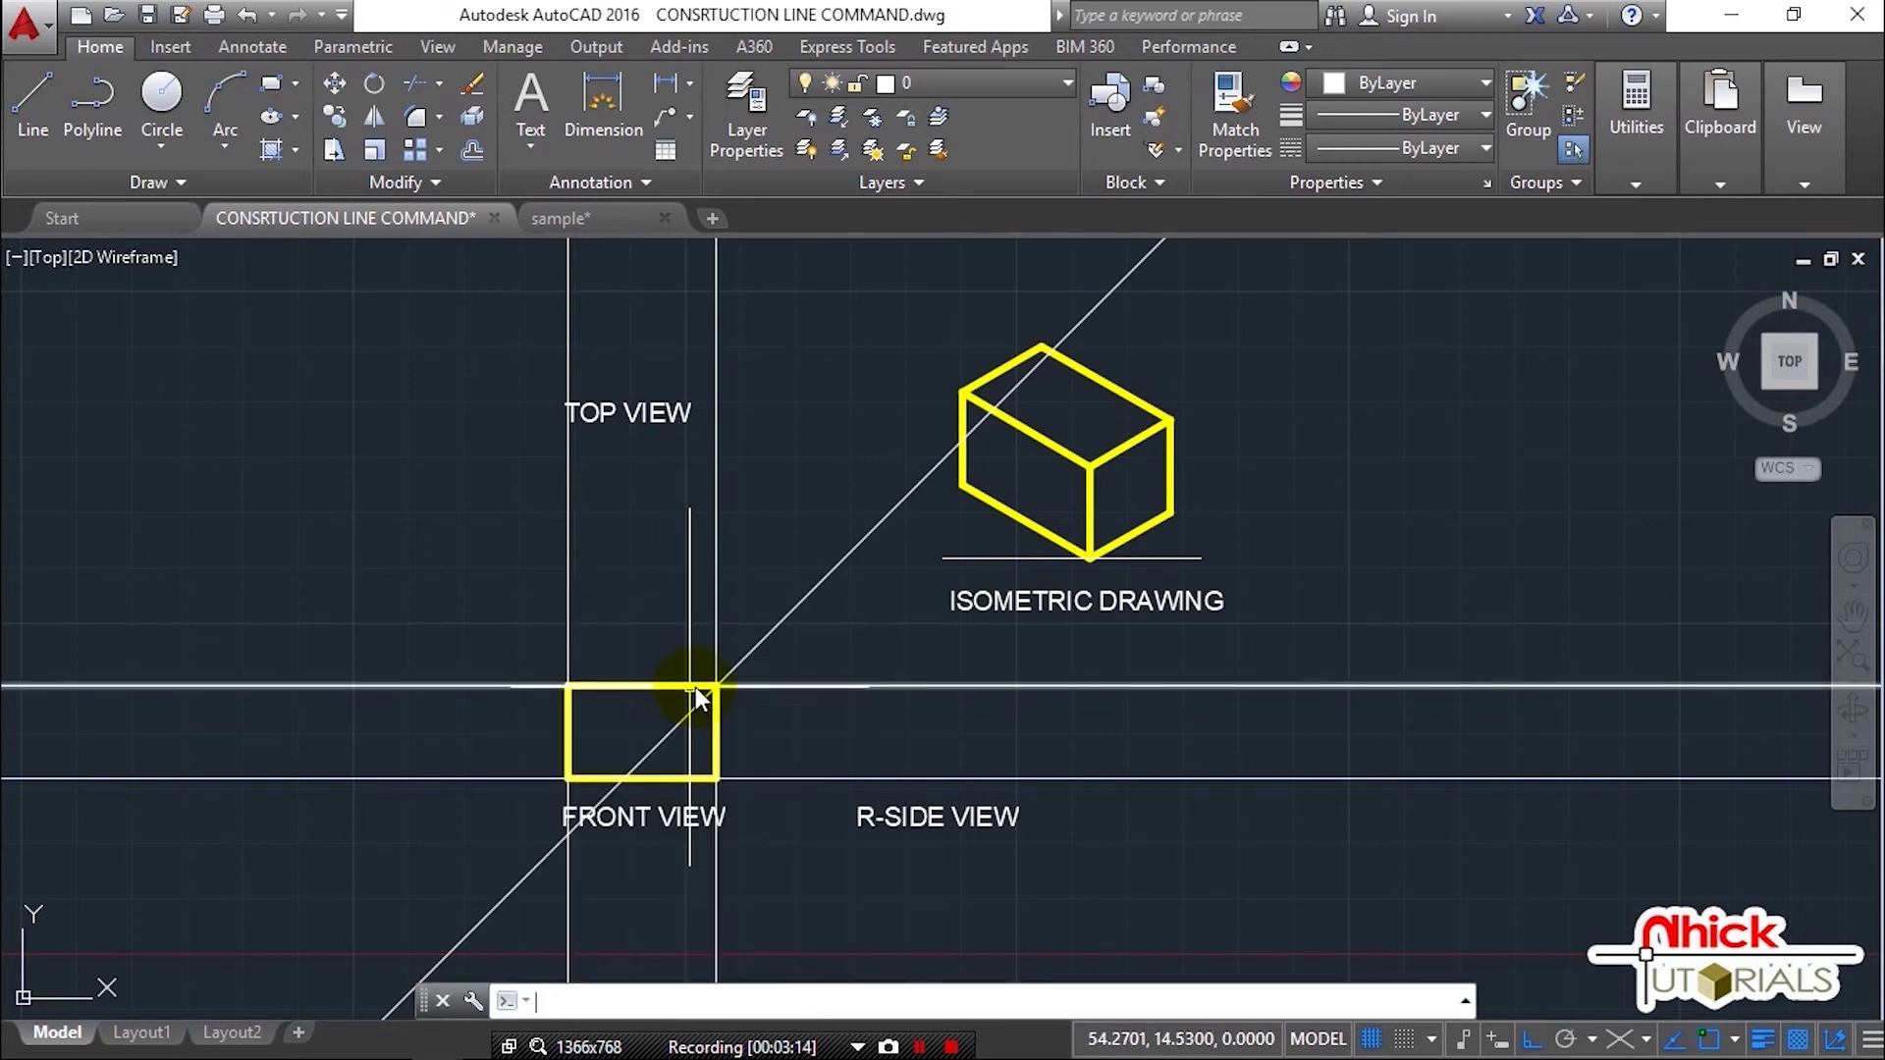
{"action": "type", "text": "xl"}
{"action": "key", "text": "Return"}
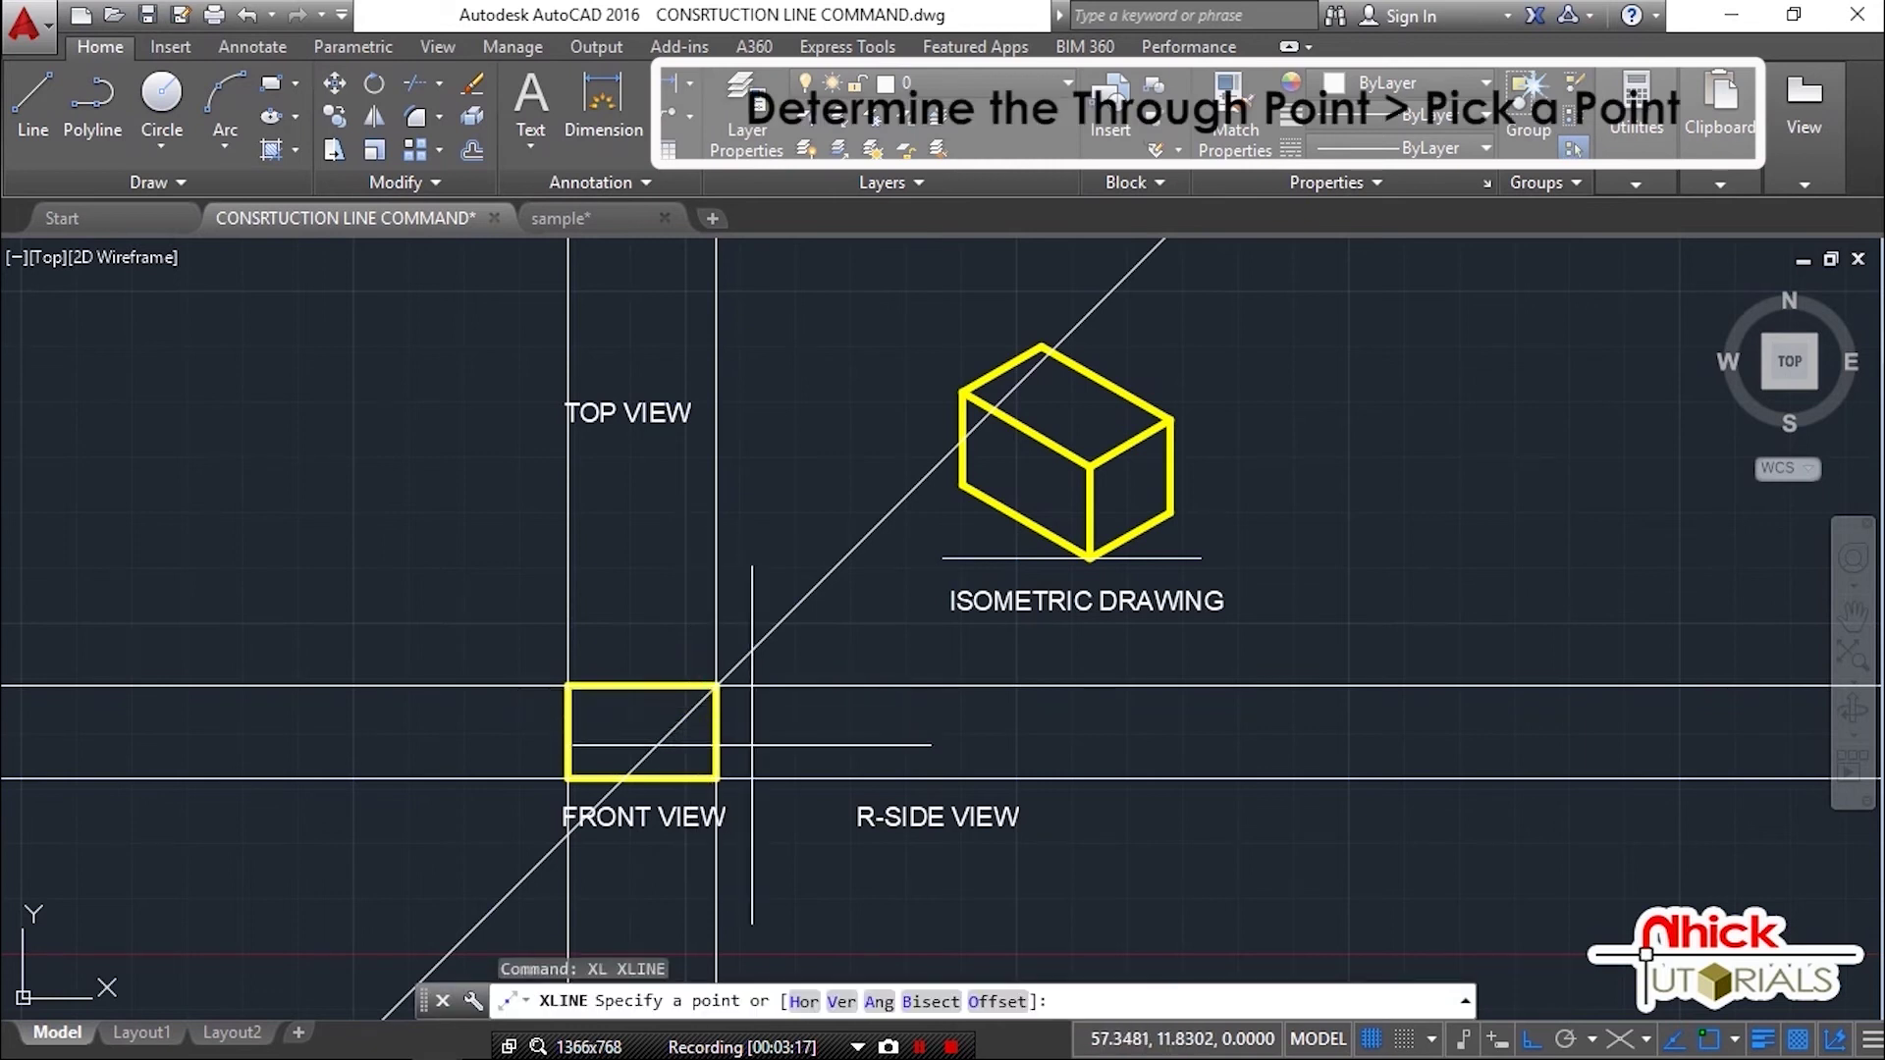
{"action": "left_click", "coordinate": [798, 1002]}
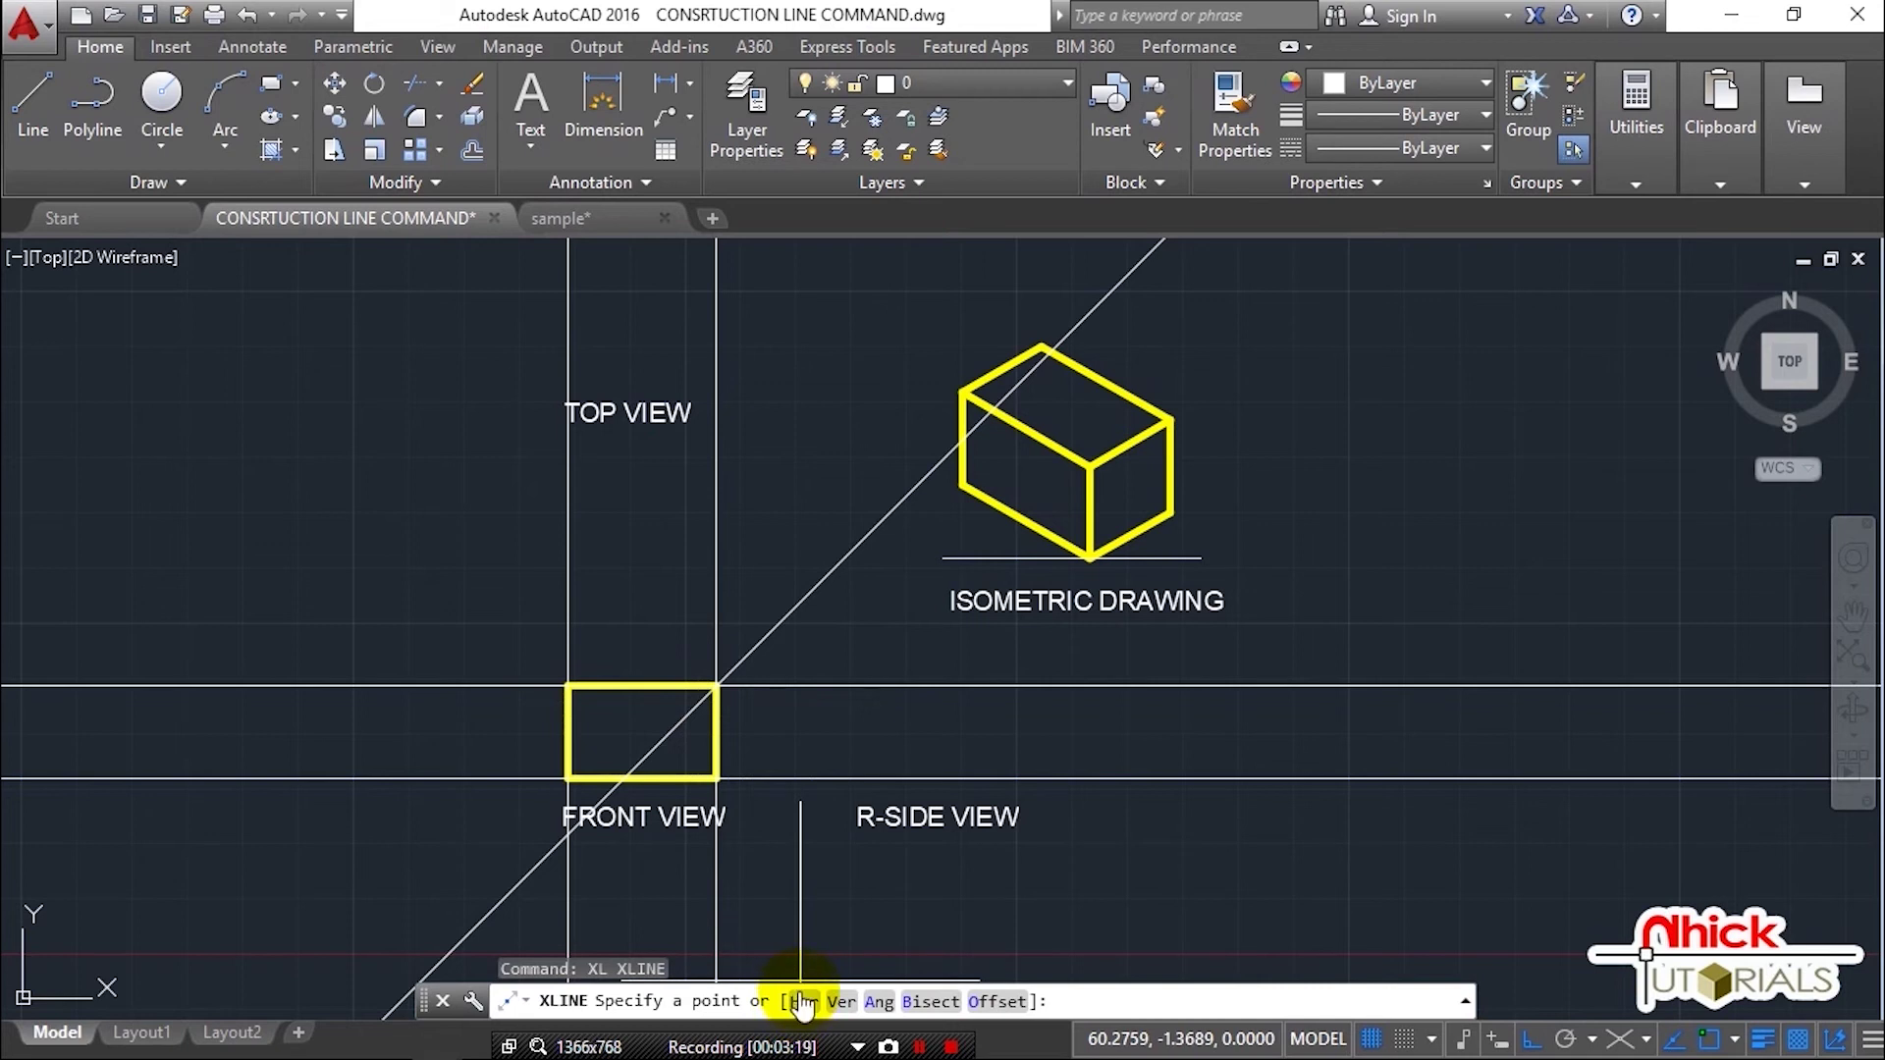
{"action": "left_click", "coordinate": [801, 1002]}
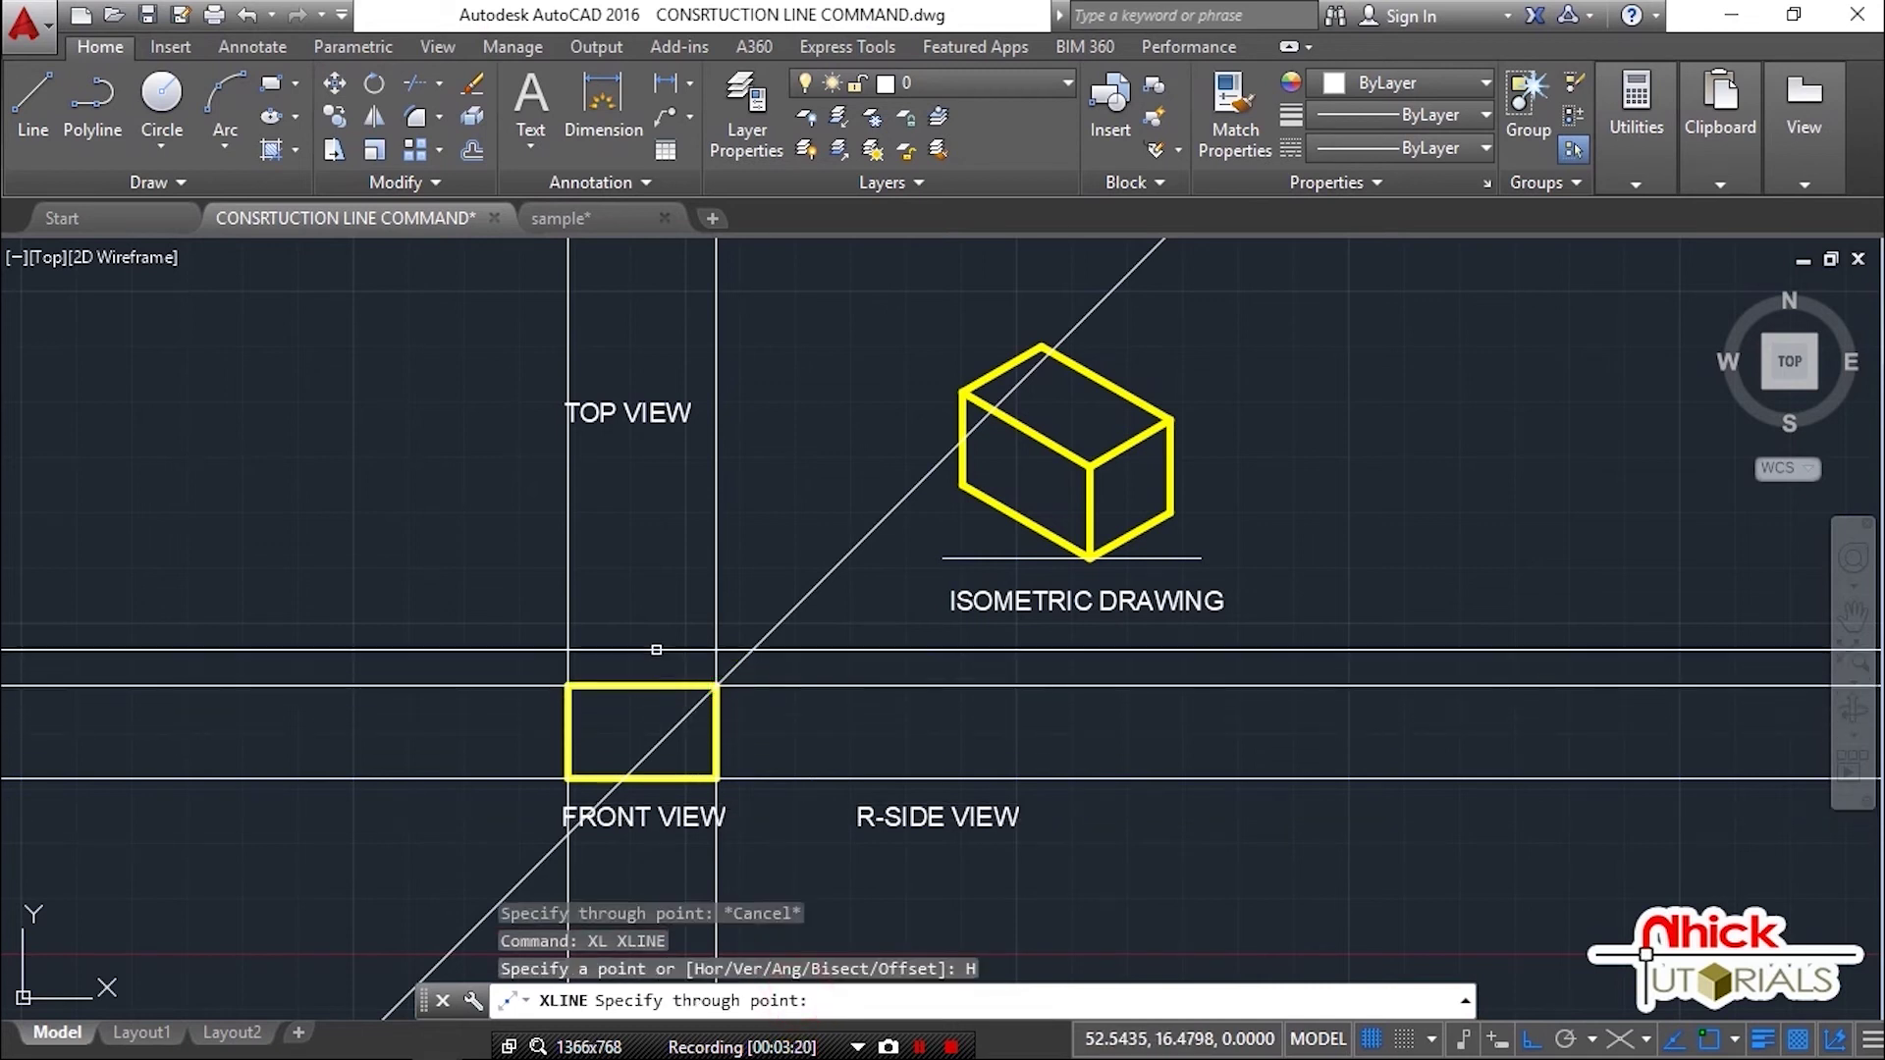
{"action": "left_click", "coordinate": [656, 570]}
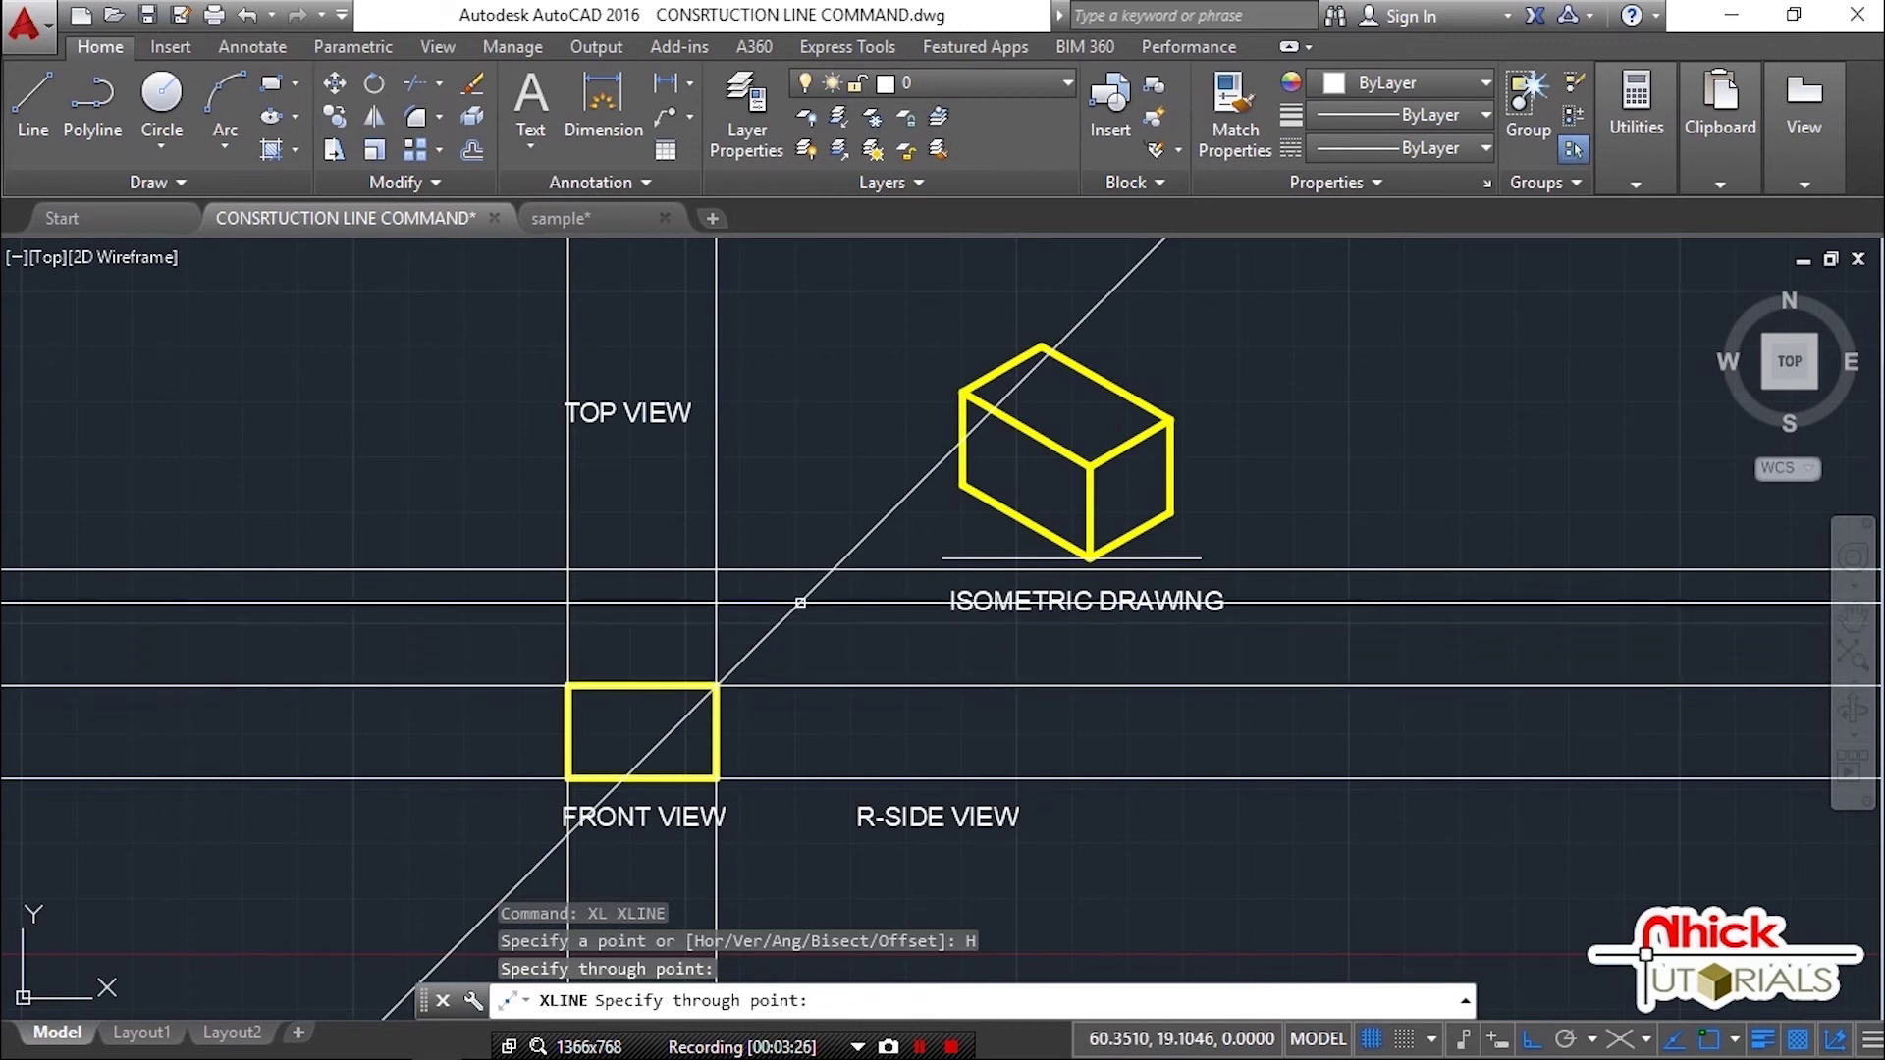
{"action": "key", "text": "Escape"}
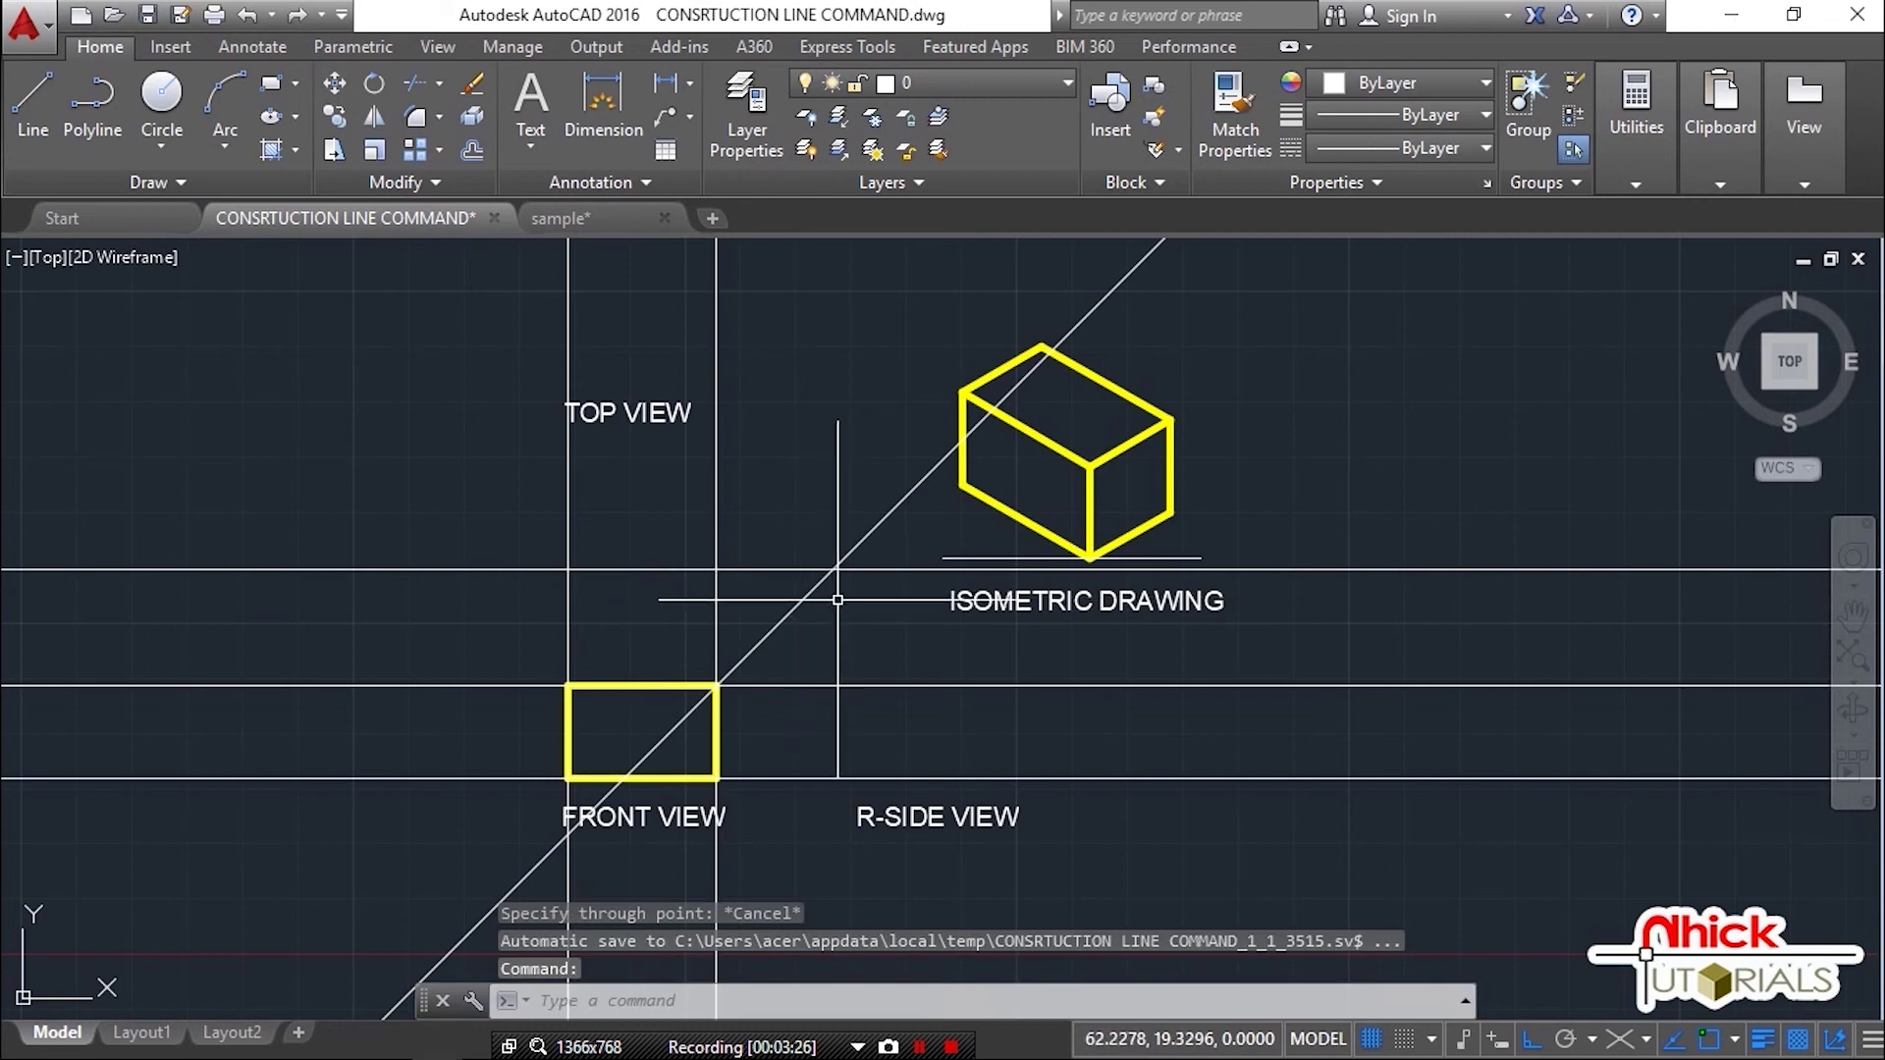
Step: Add a vertical construction line where the 45° diagonal crosses the upper horizontal line
{"action": "key", "text": "Return"}
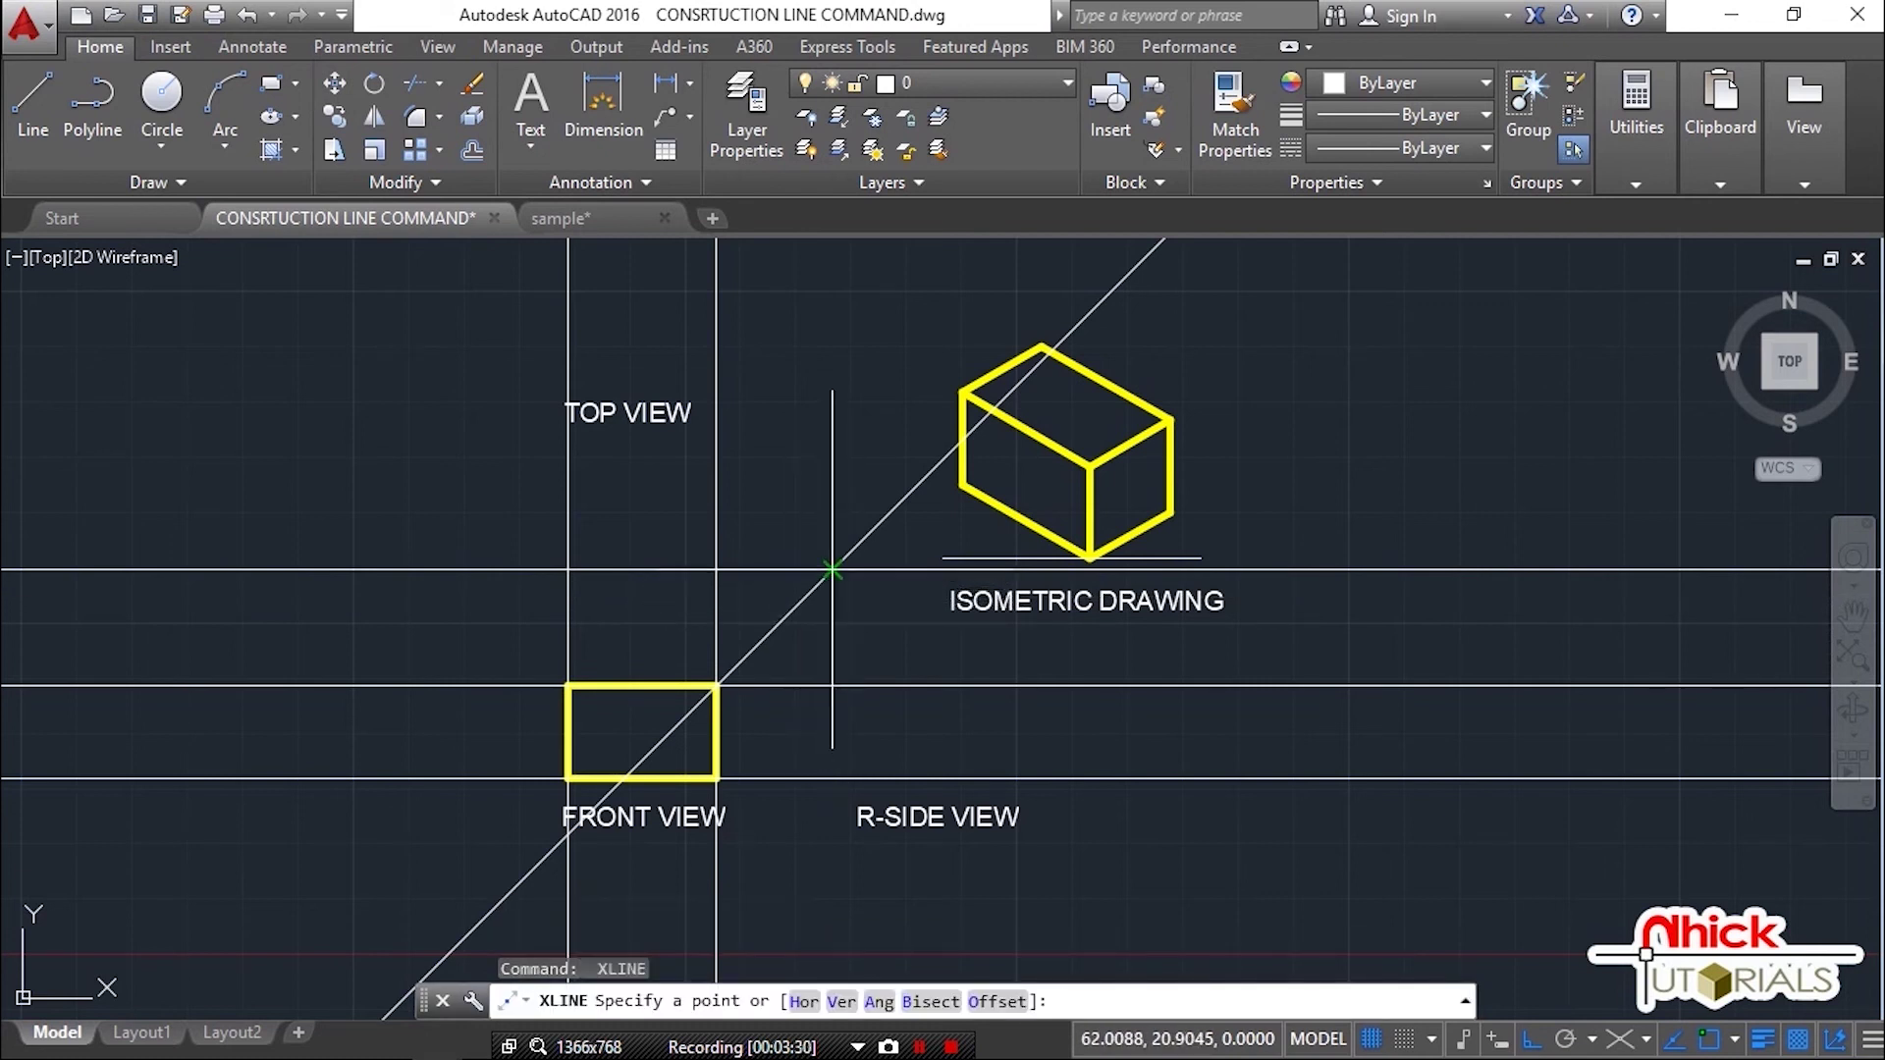
{"action": "left_click", "coordinate": [832, 569]}
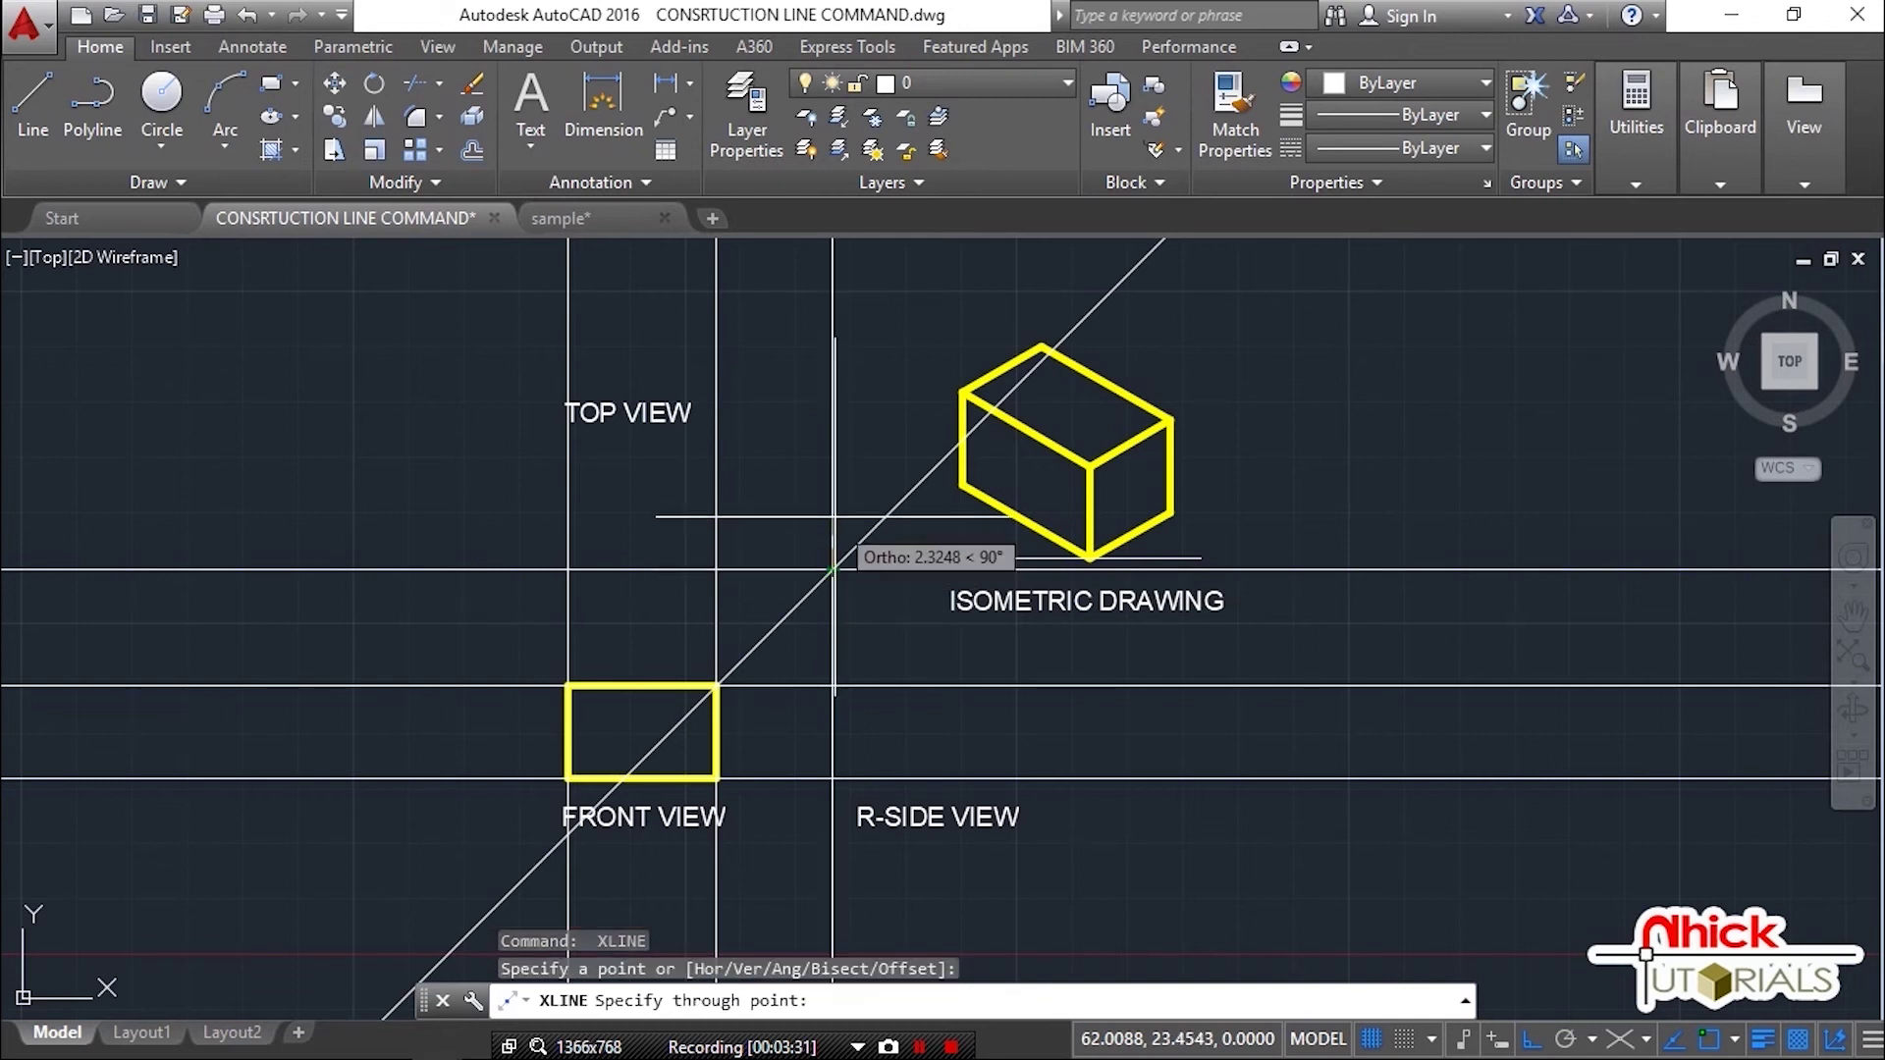
{"action": "left_click", "coordinate": [848, 477]}
{"action": "key", "text": "Return"}
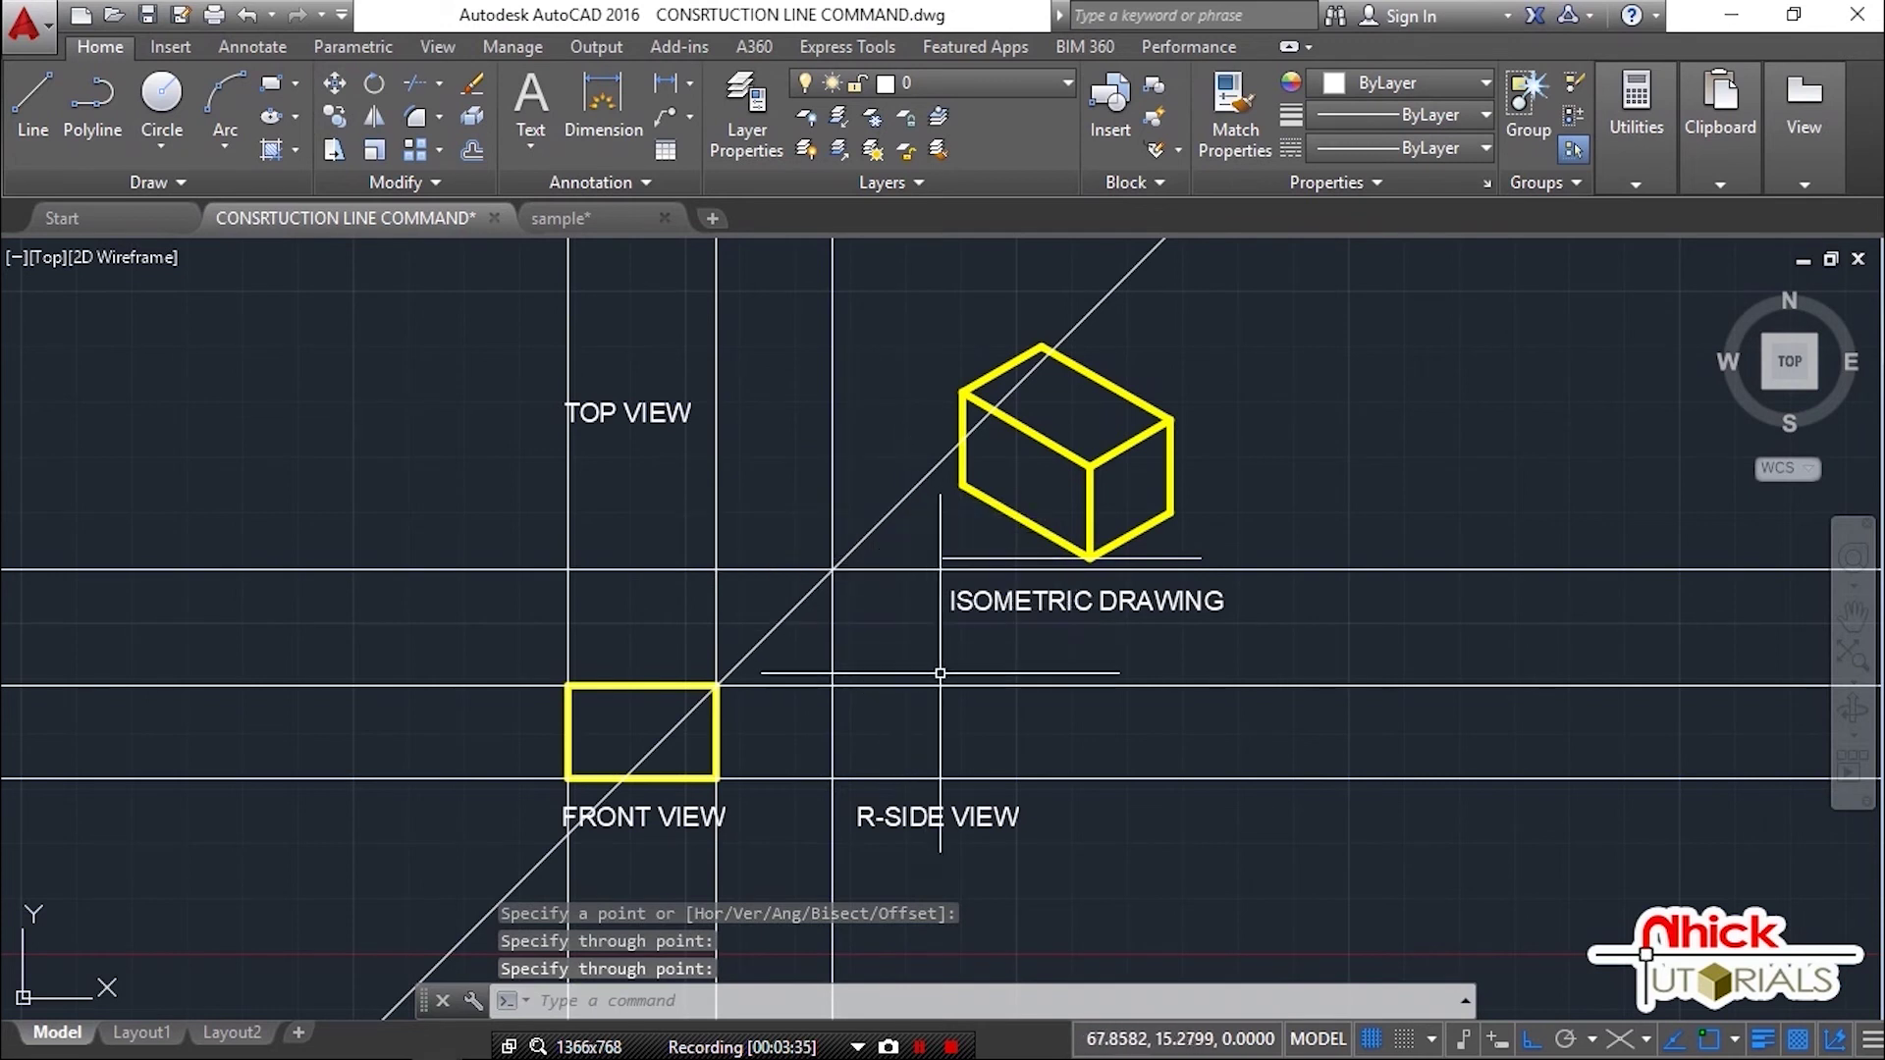
{"action": "type", "text": "co"}
{"action": "key", "text": "Return"}
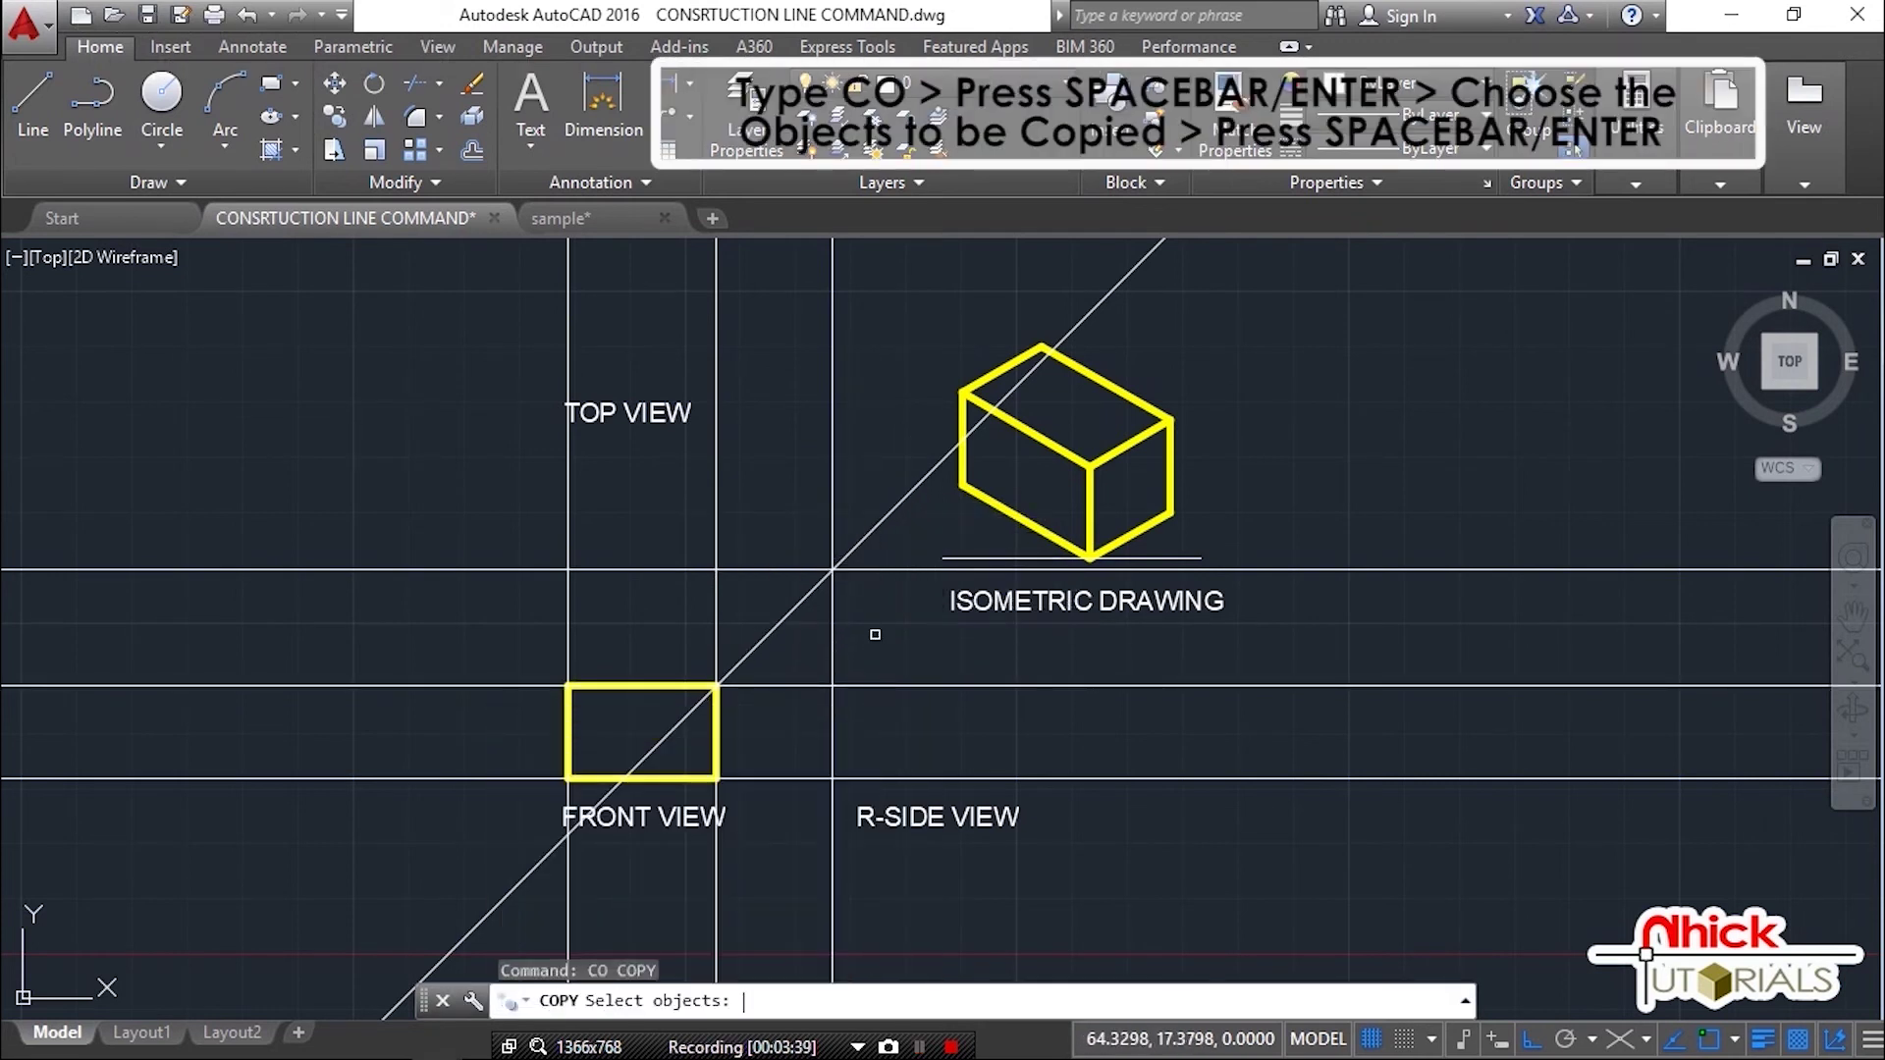
Step: Copy the miter-point vertical construction line 5 units to the right with COPY
{"action": "left_click", "coordinate": [833, 650]}
{"action": "key", "text": "Return"}
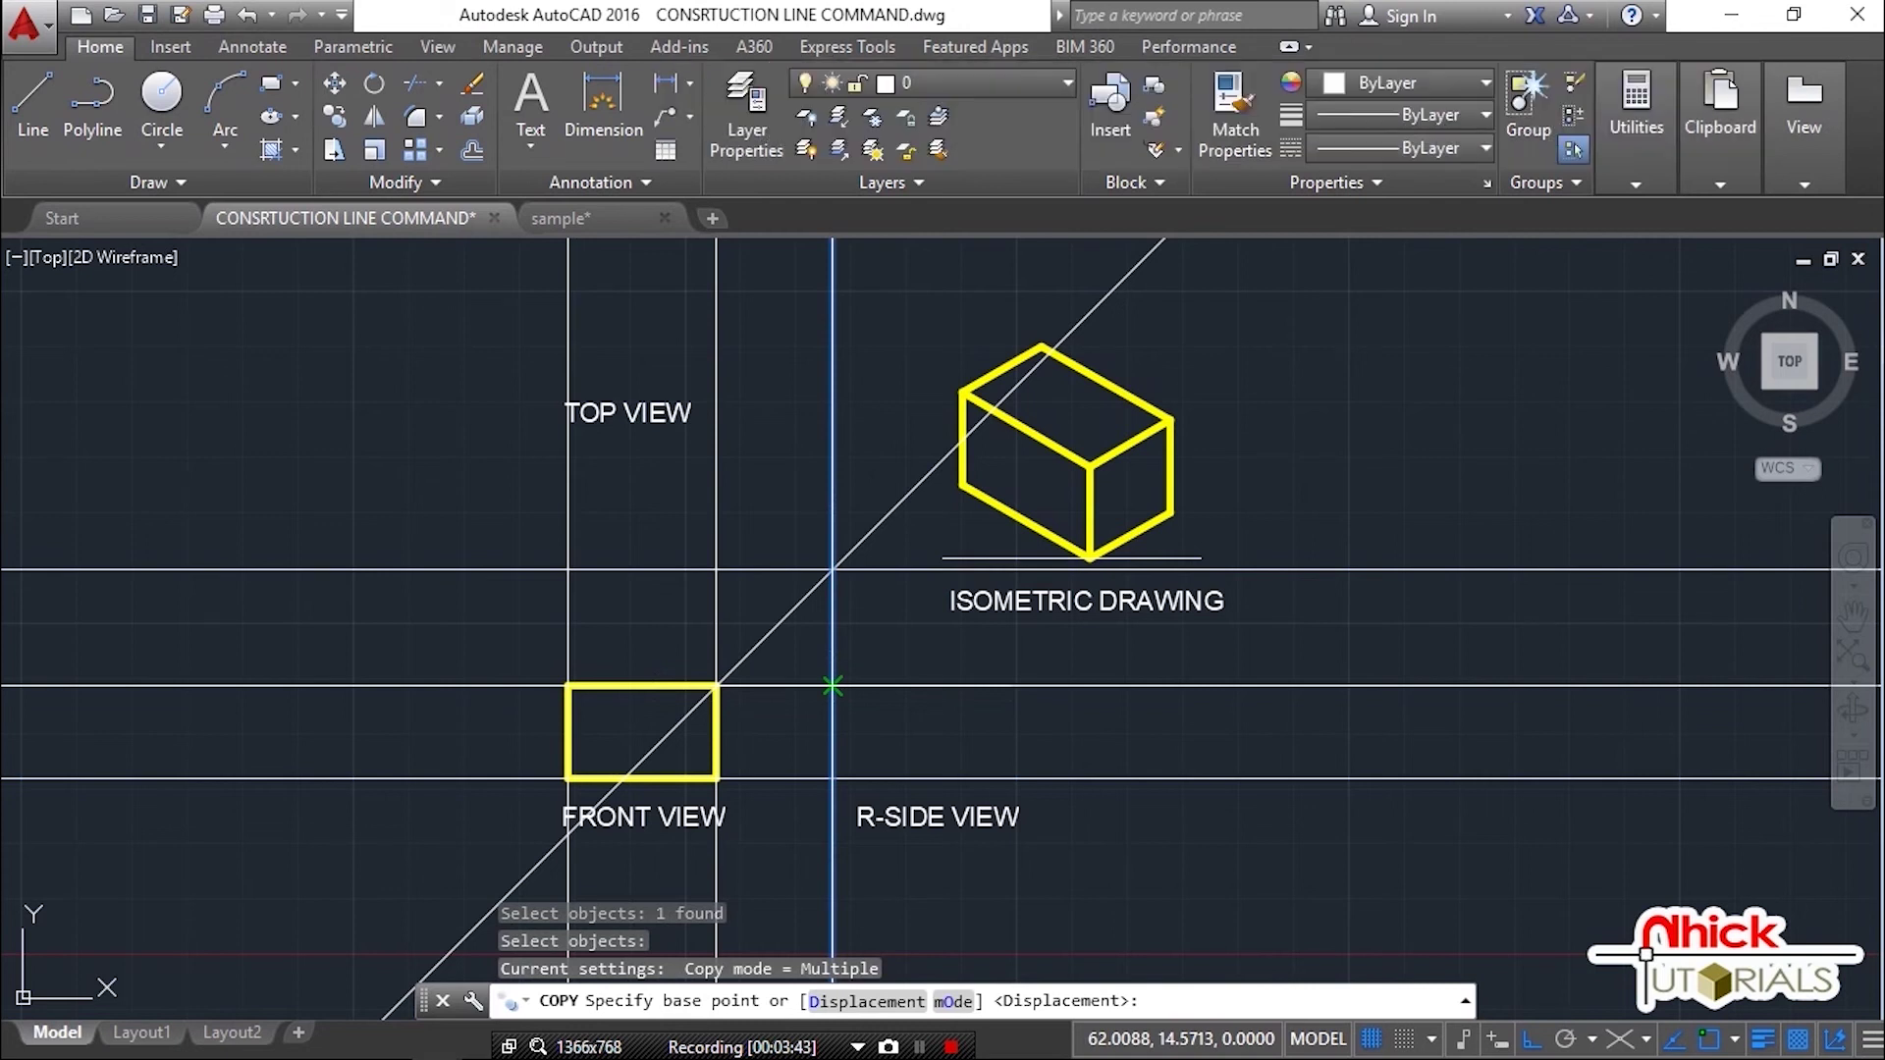
{"action": "left_click", "coordinate": [832, 685]}
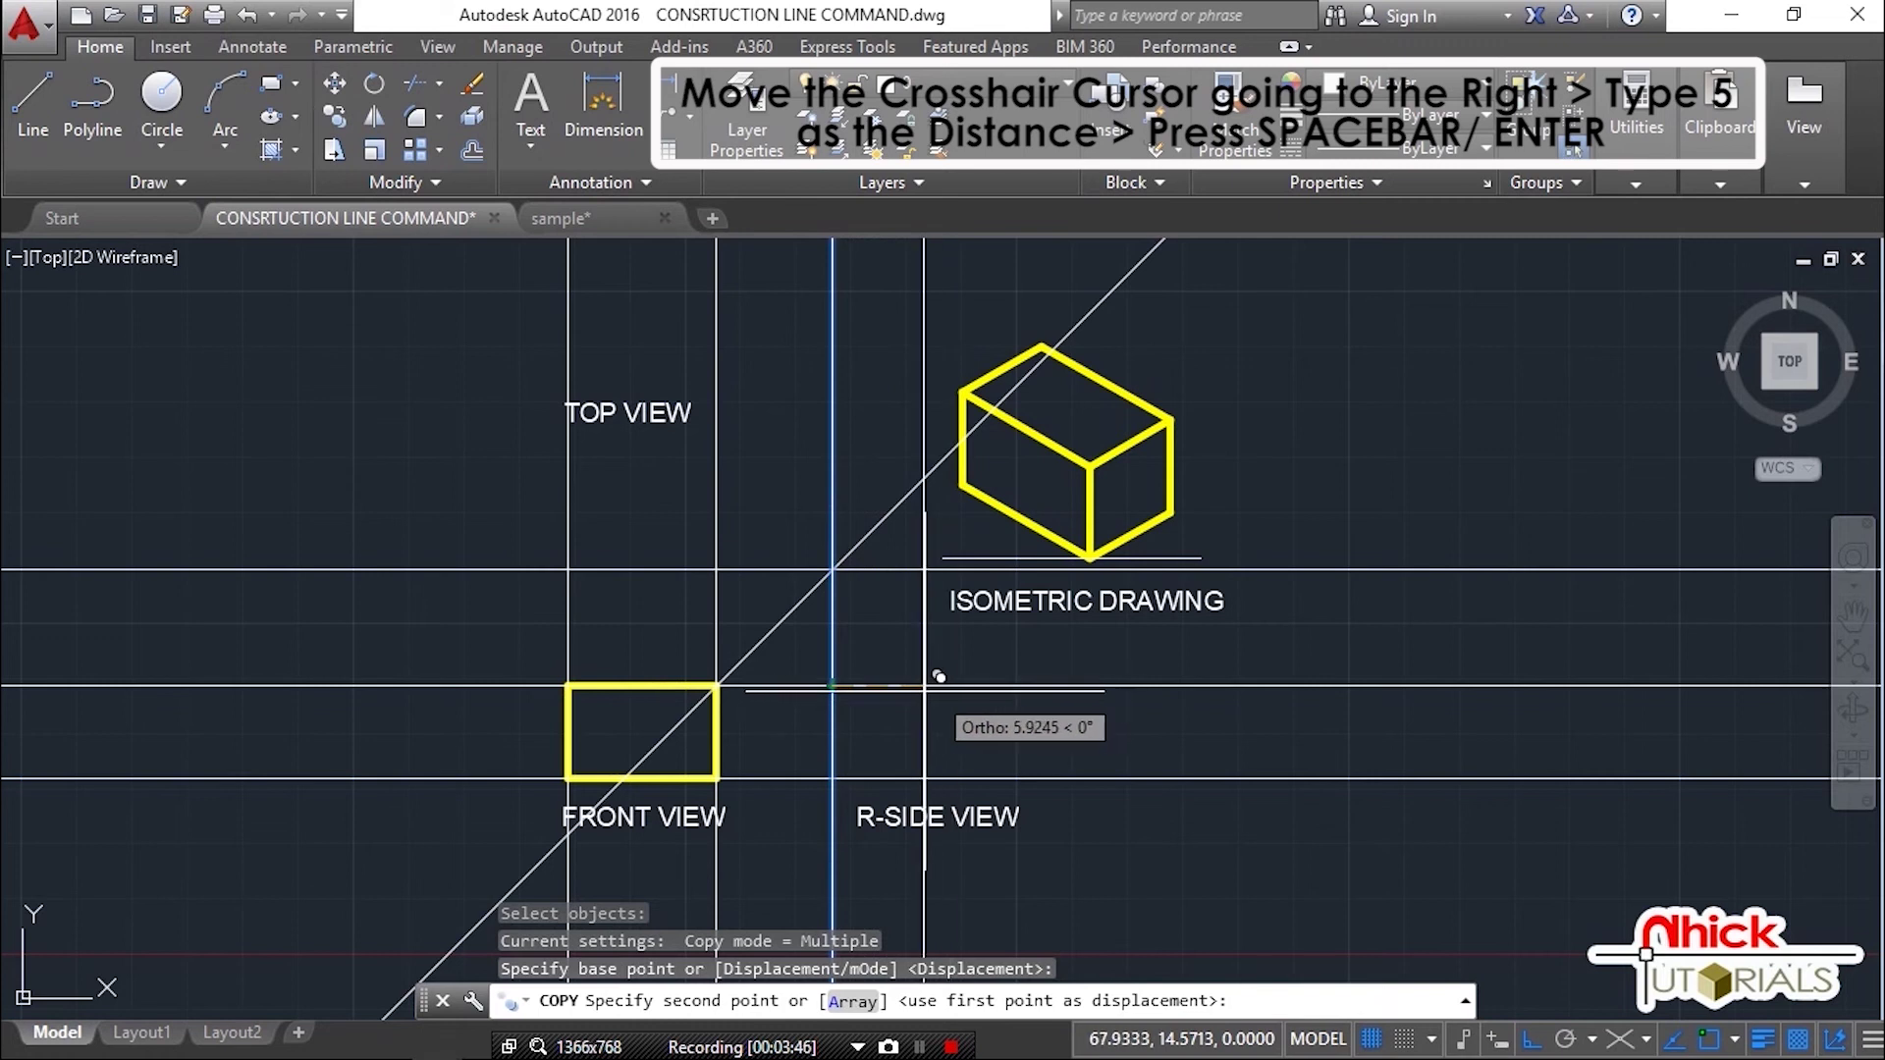
{"action": "type", "text": "5"}
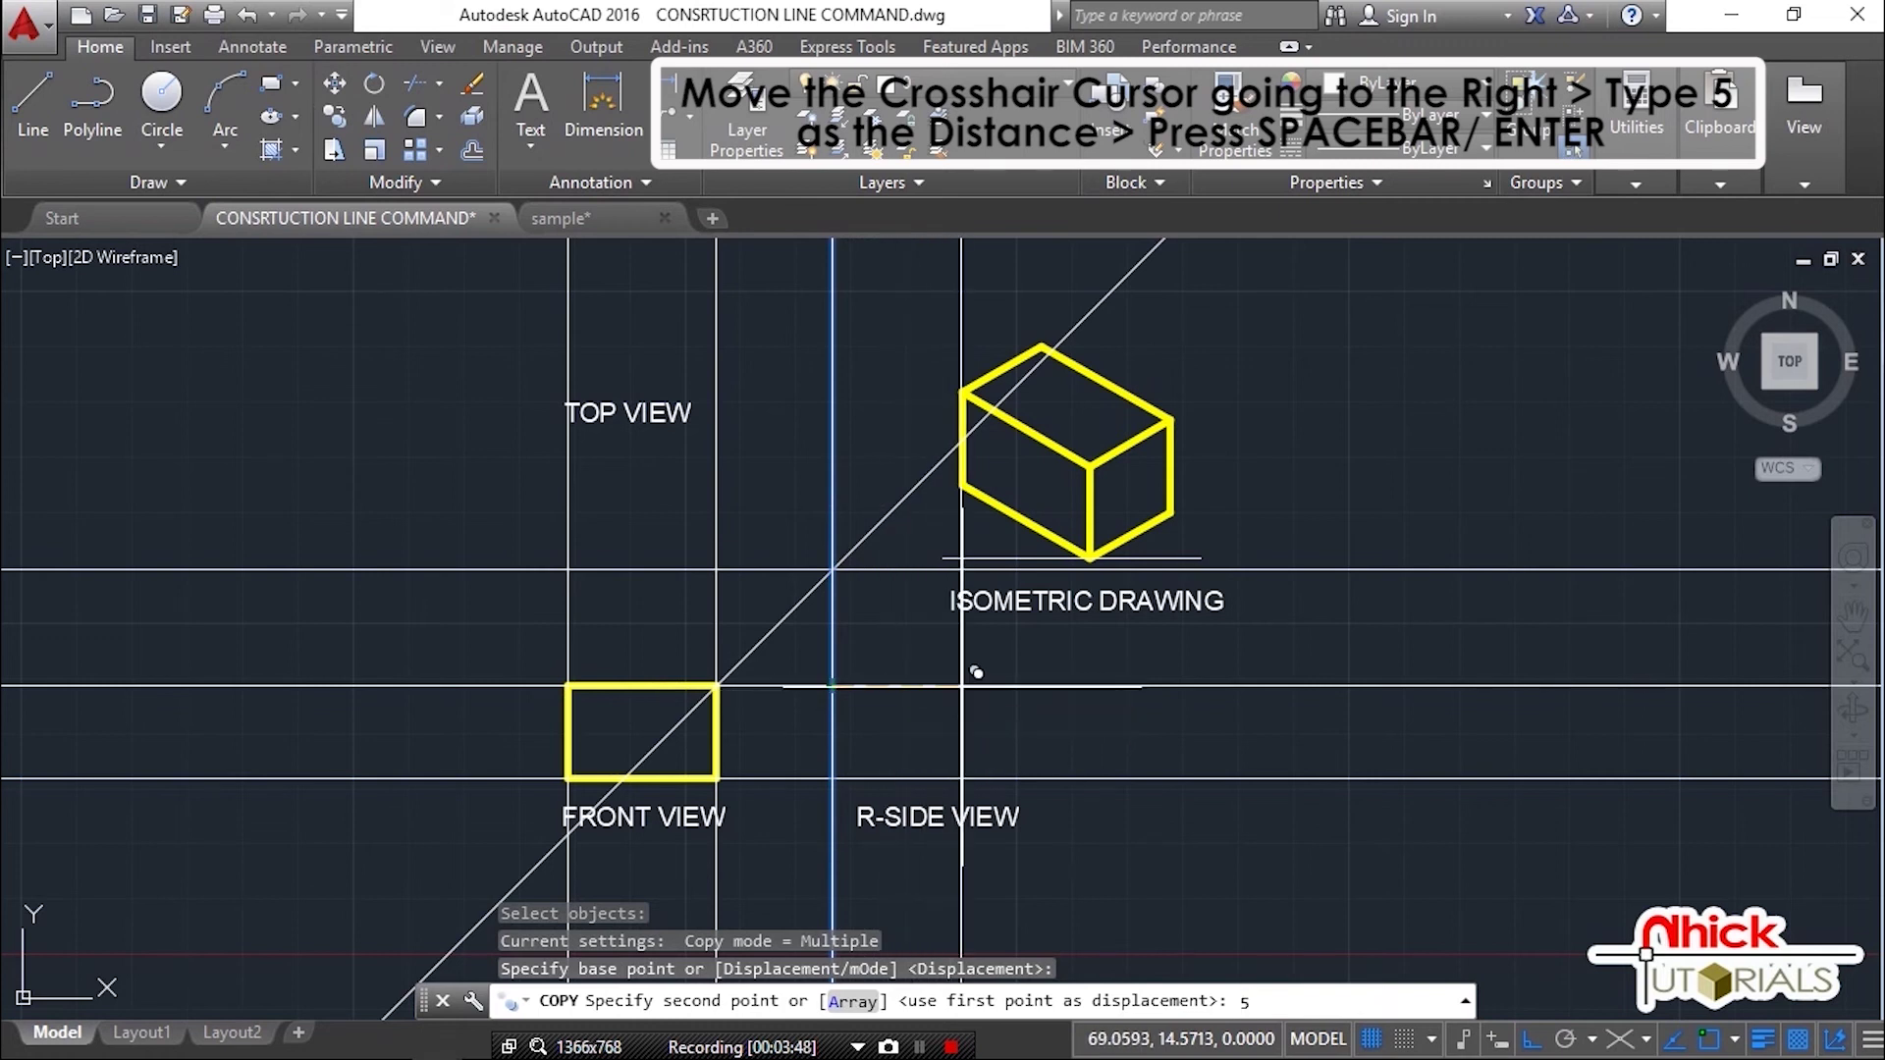
{"action": "key", "text": "Return"}
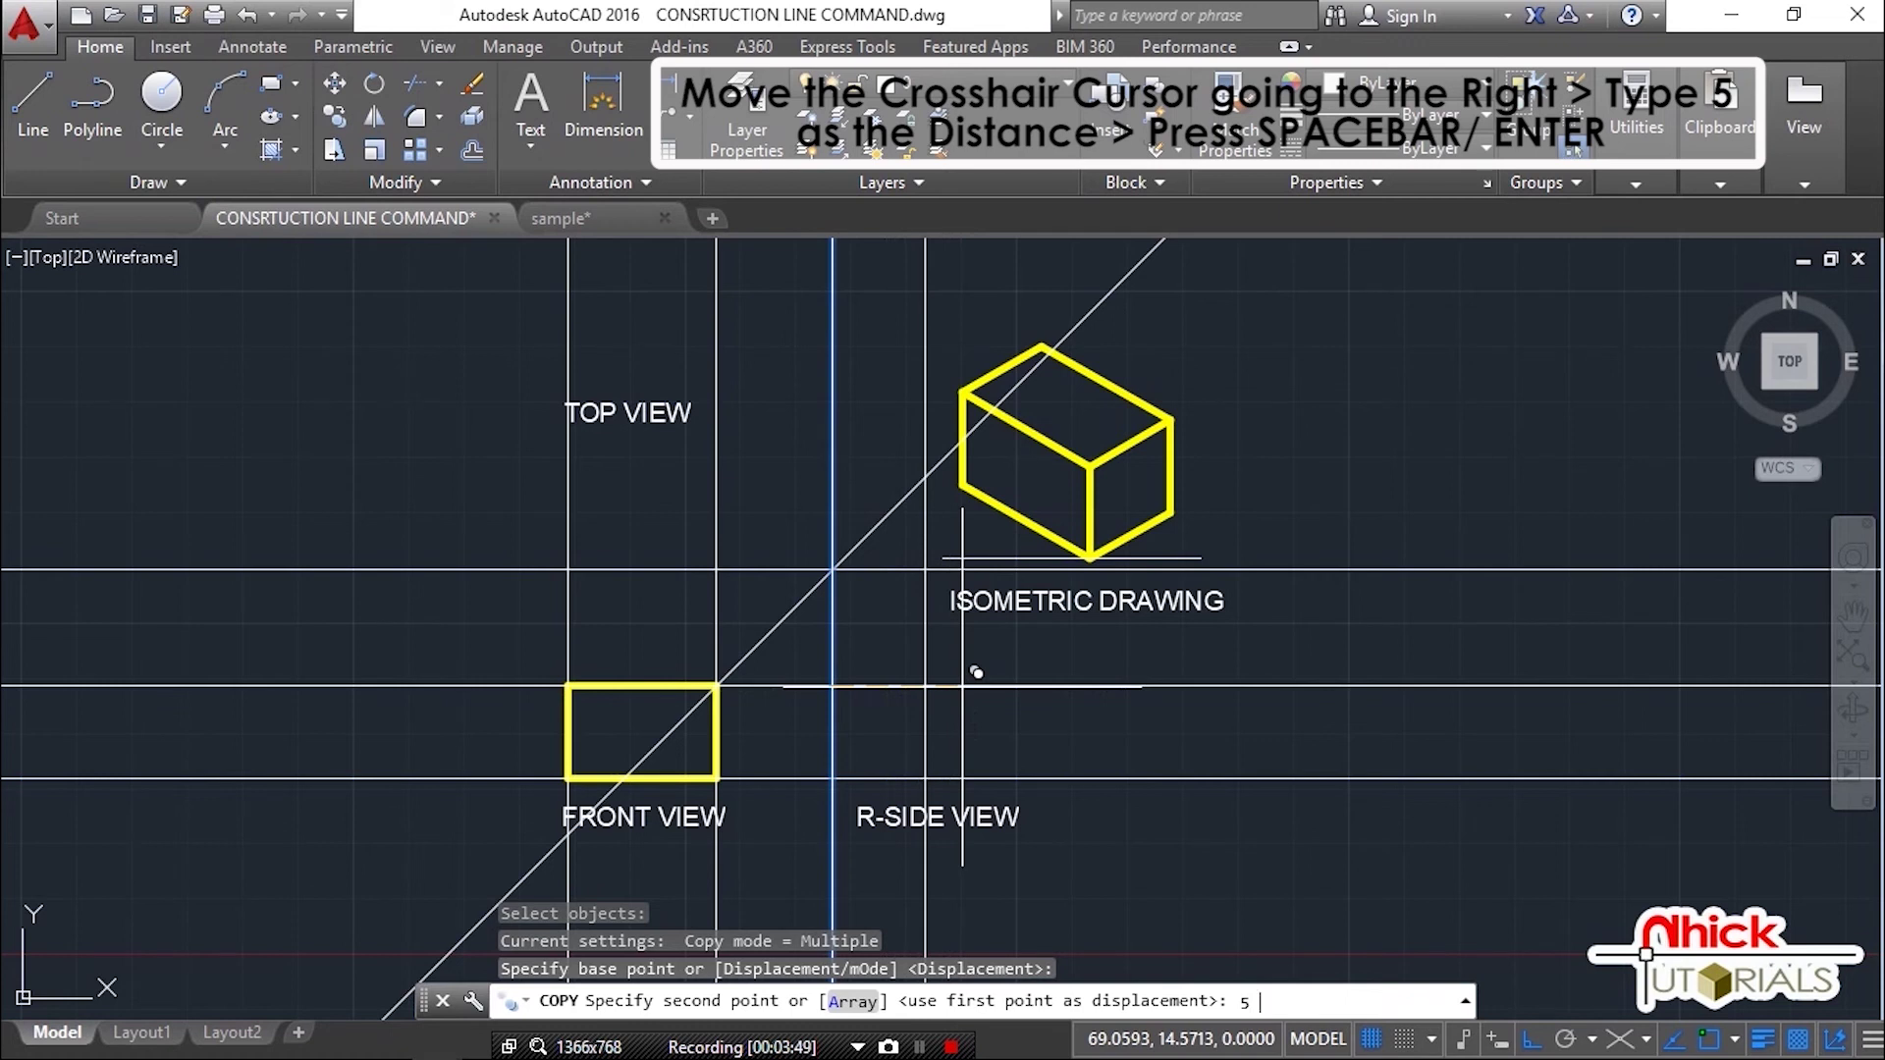
{"action": "key", "text": "Return"}
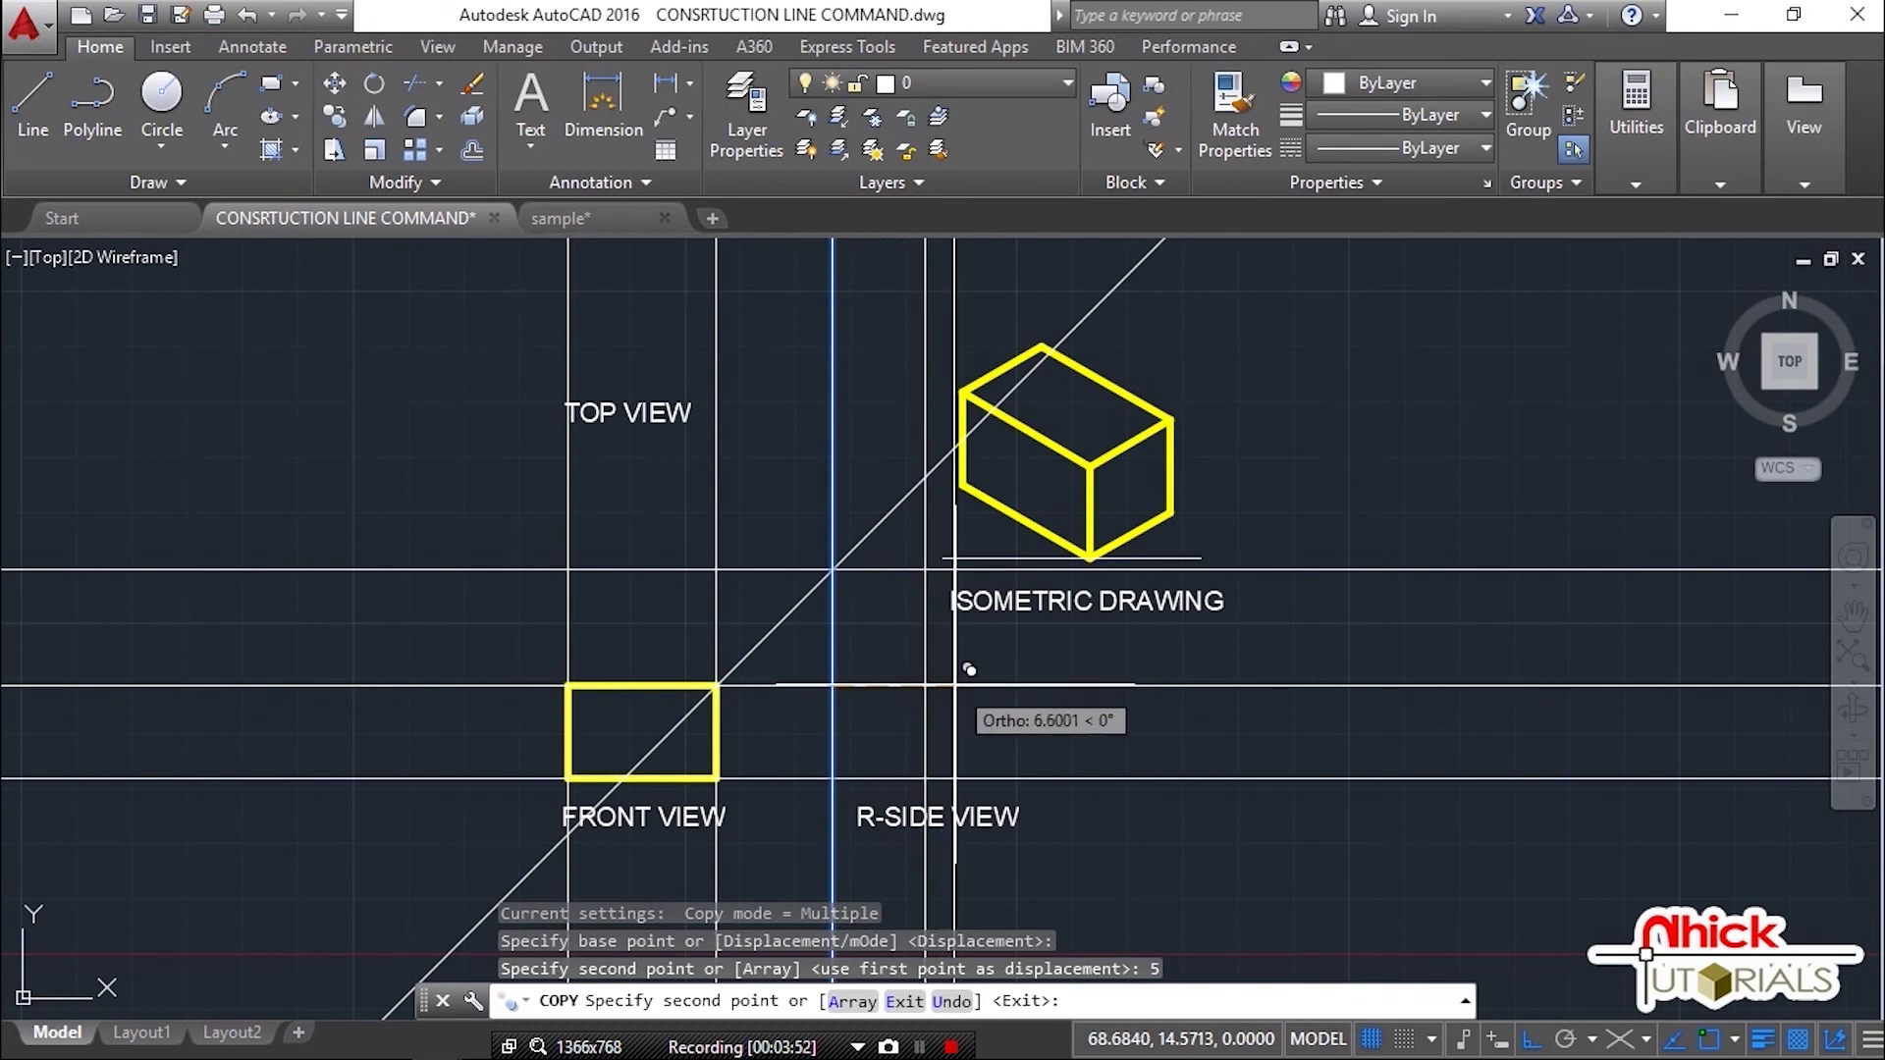
{"action": "key", "text": "Escape"}
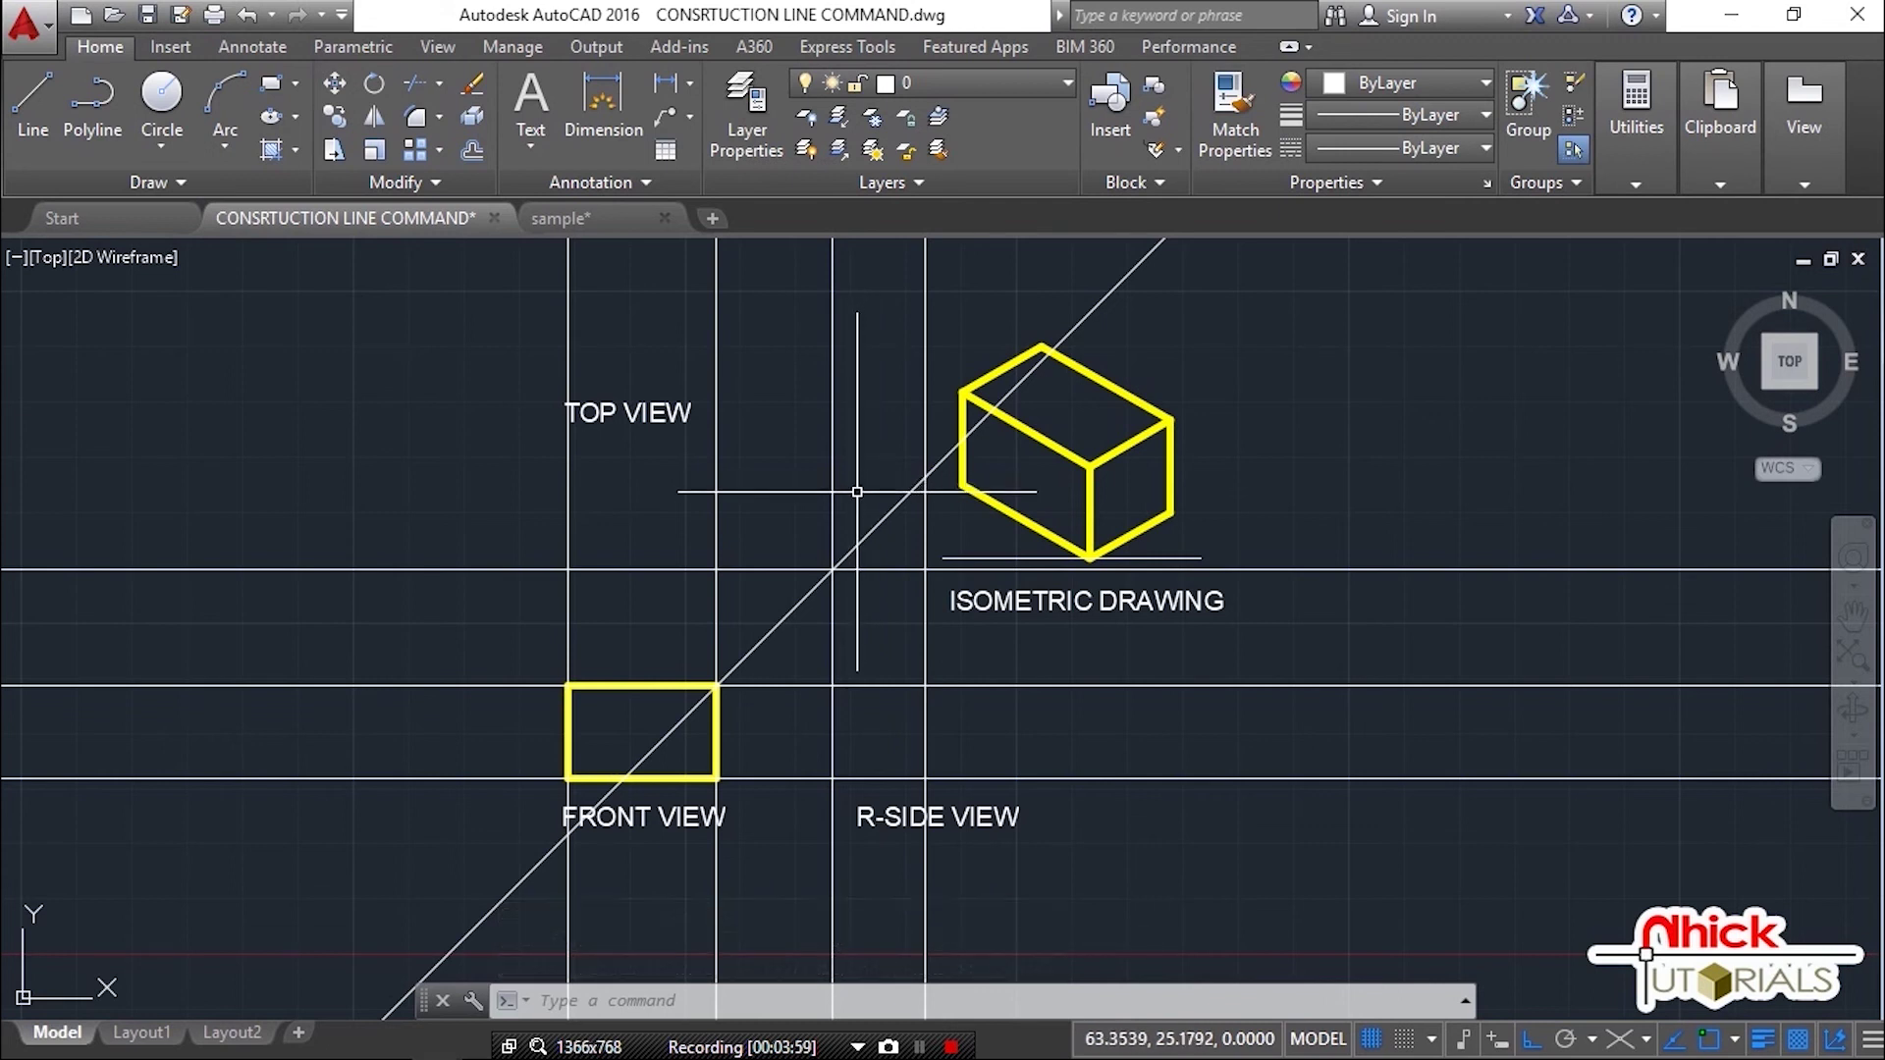
Step: Draw a horizontal XLINE through where the 45° miter line crosses the copied vertical
{"action": "type", "text": "xl"}
{"action": "key", "text": "Return"}
{"action": "left_click", "coordinate": [925, 478]}
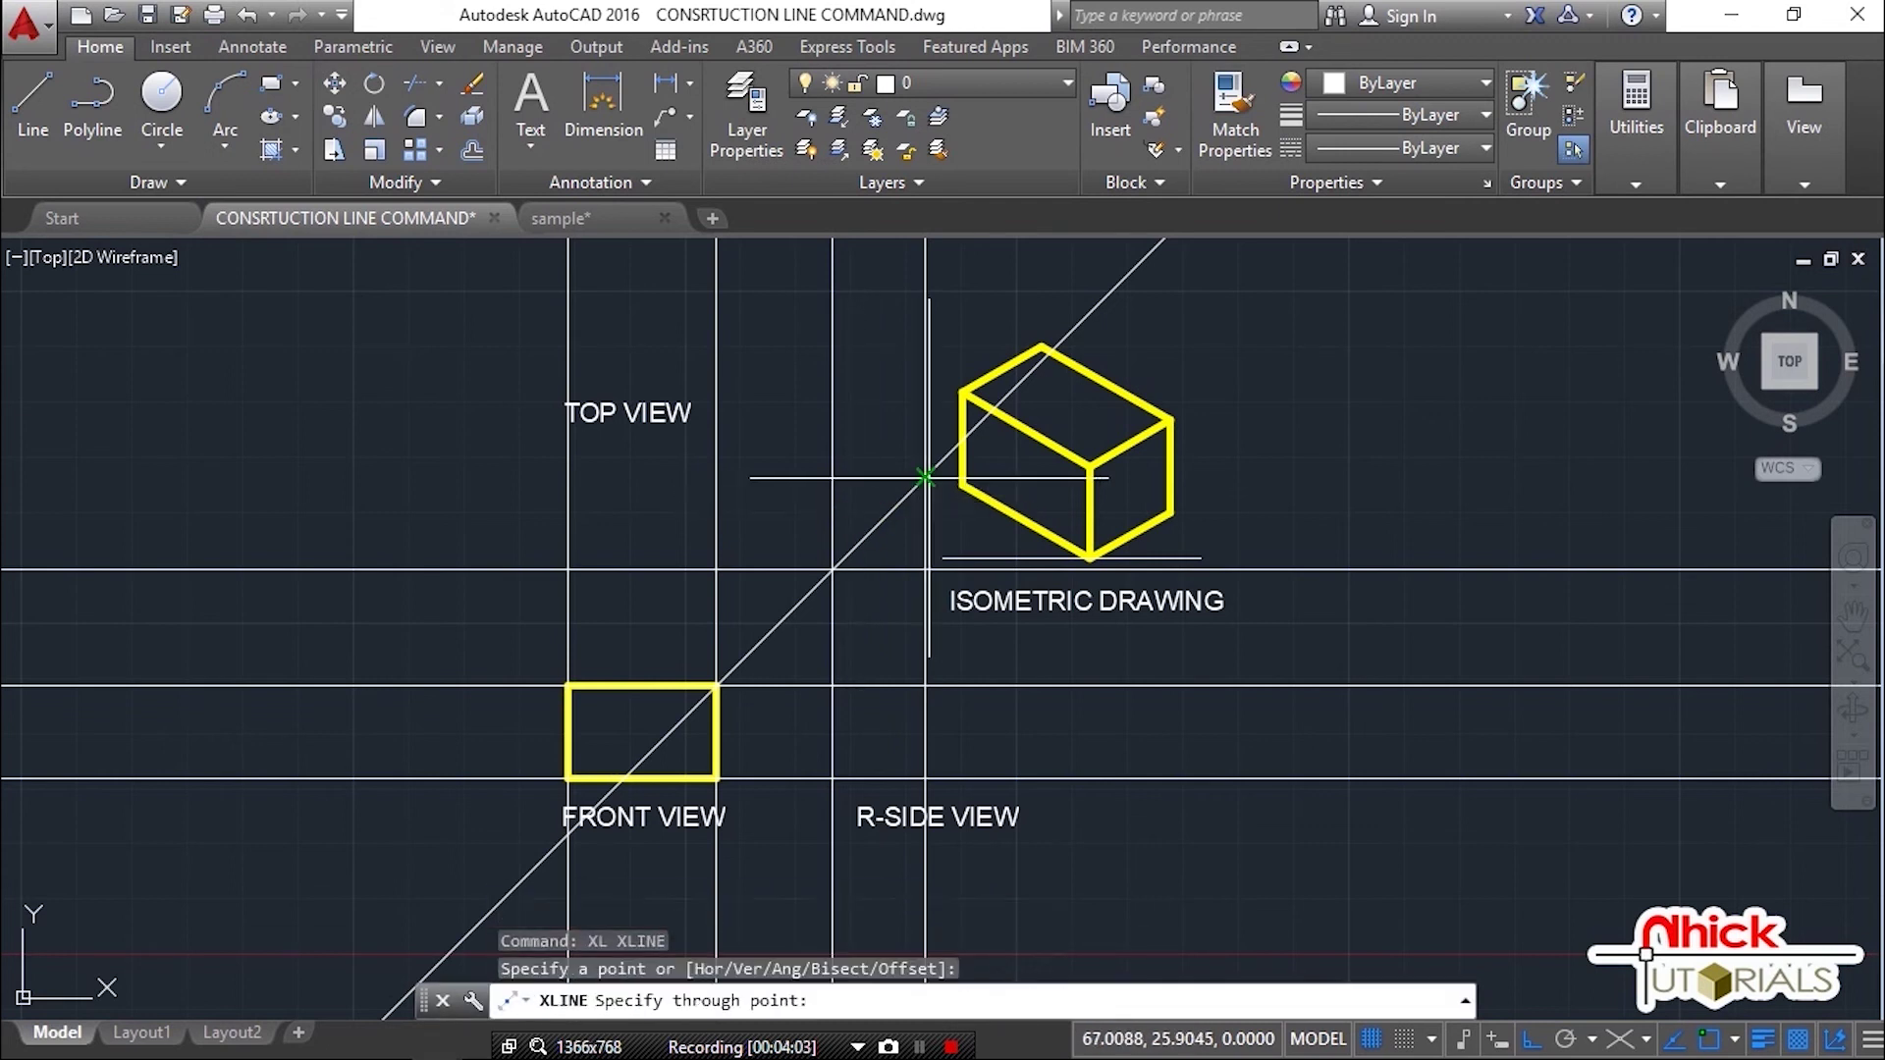
{"action": "left_click", "coordinate": [841, 491]}
{"action": "key", "text": "Return"}
{"action": "middle_click_drag", "start_coordinate": [855, 506], "coordinate": [837, 487]}
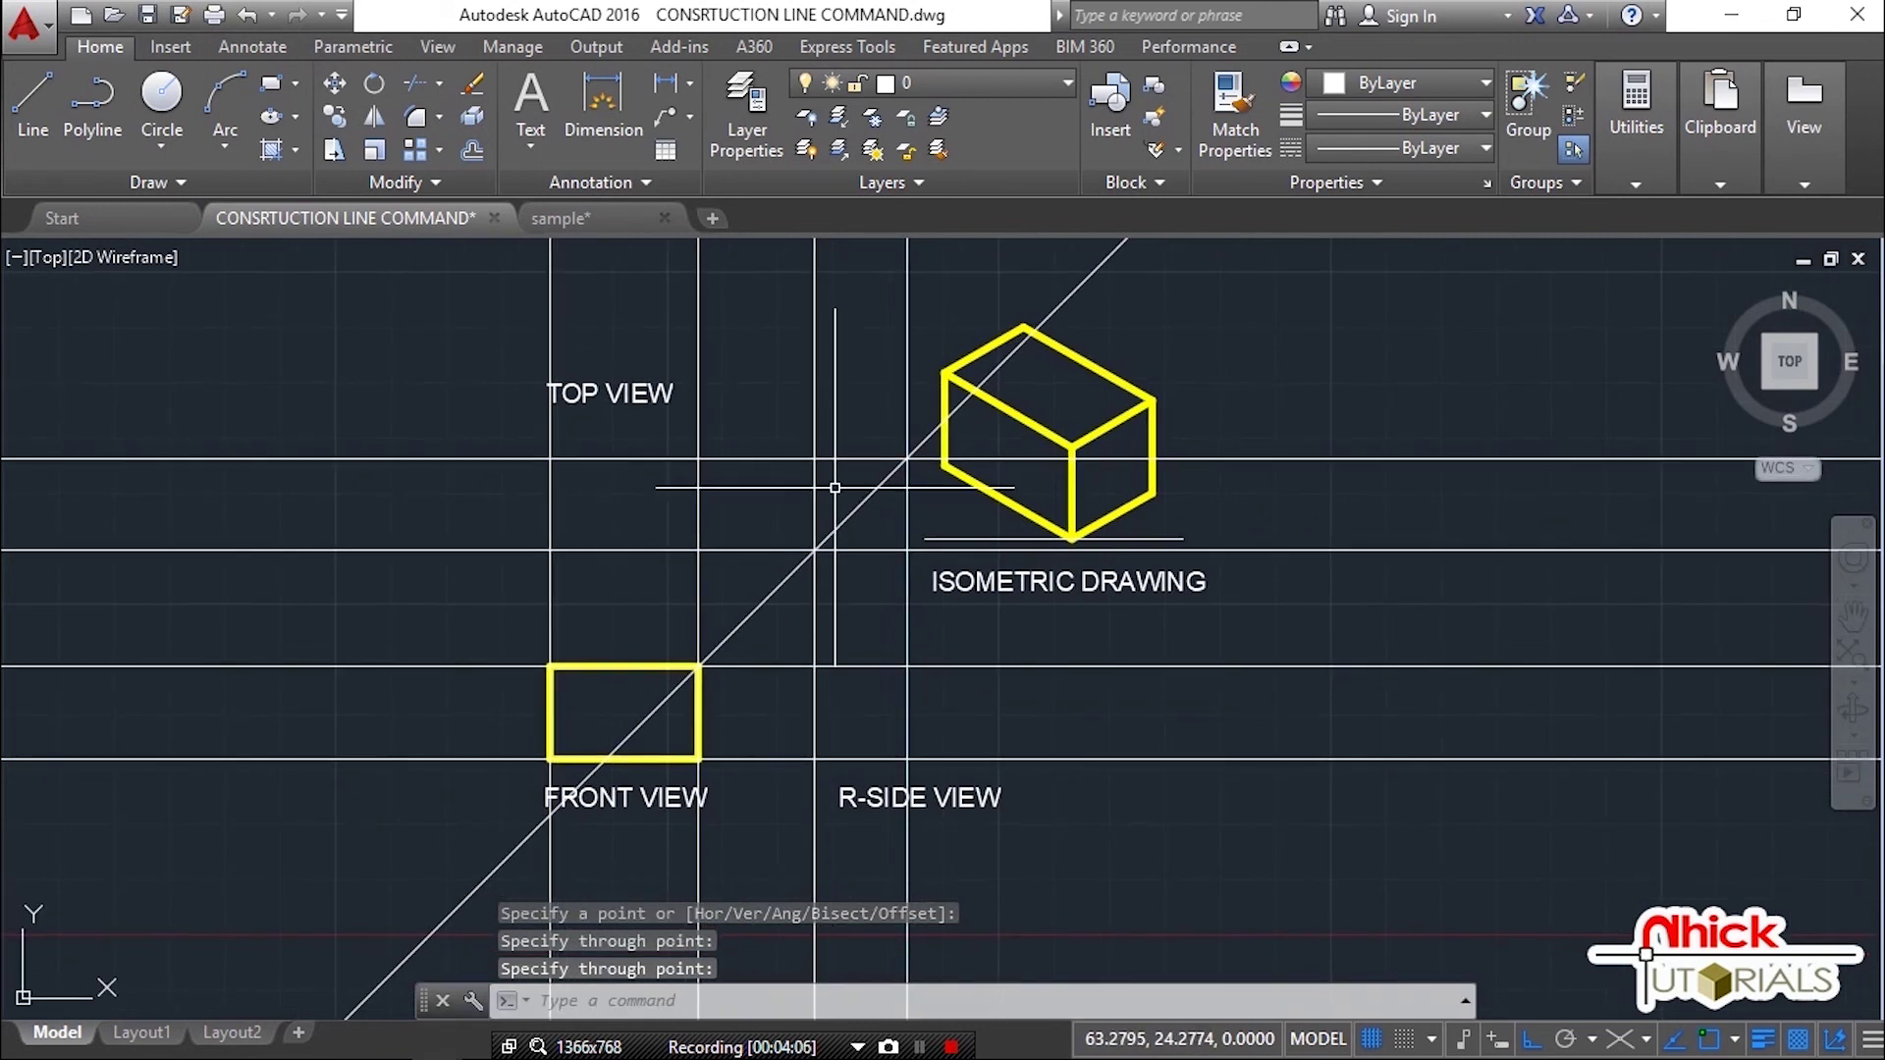
{"action": "left_click", "coordinate": [530, 459]}
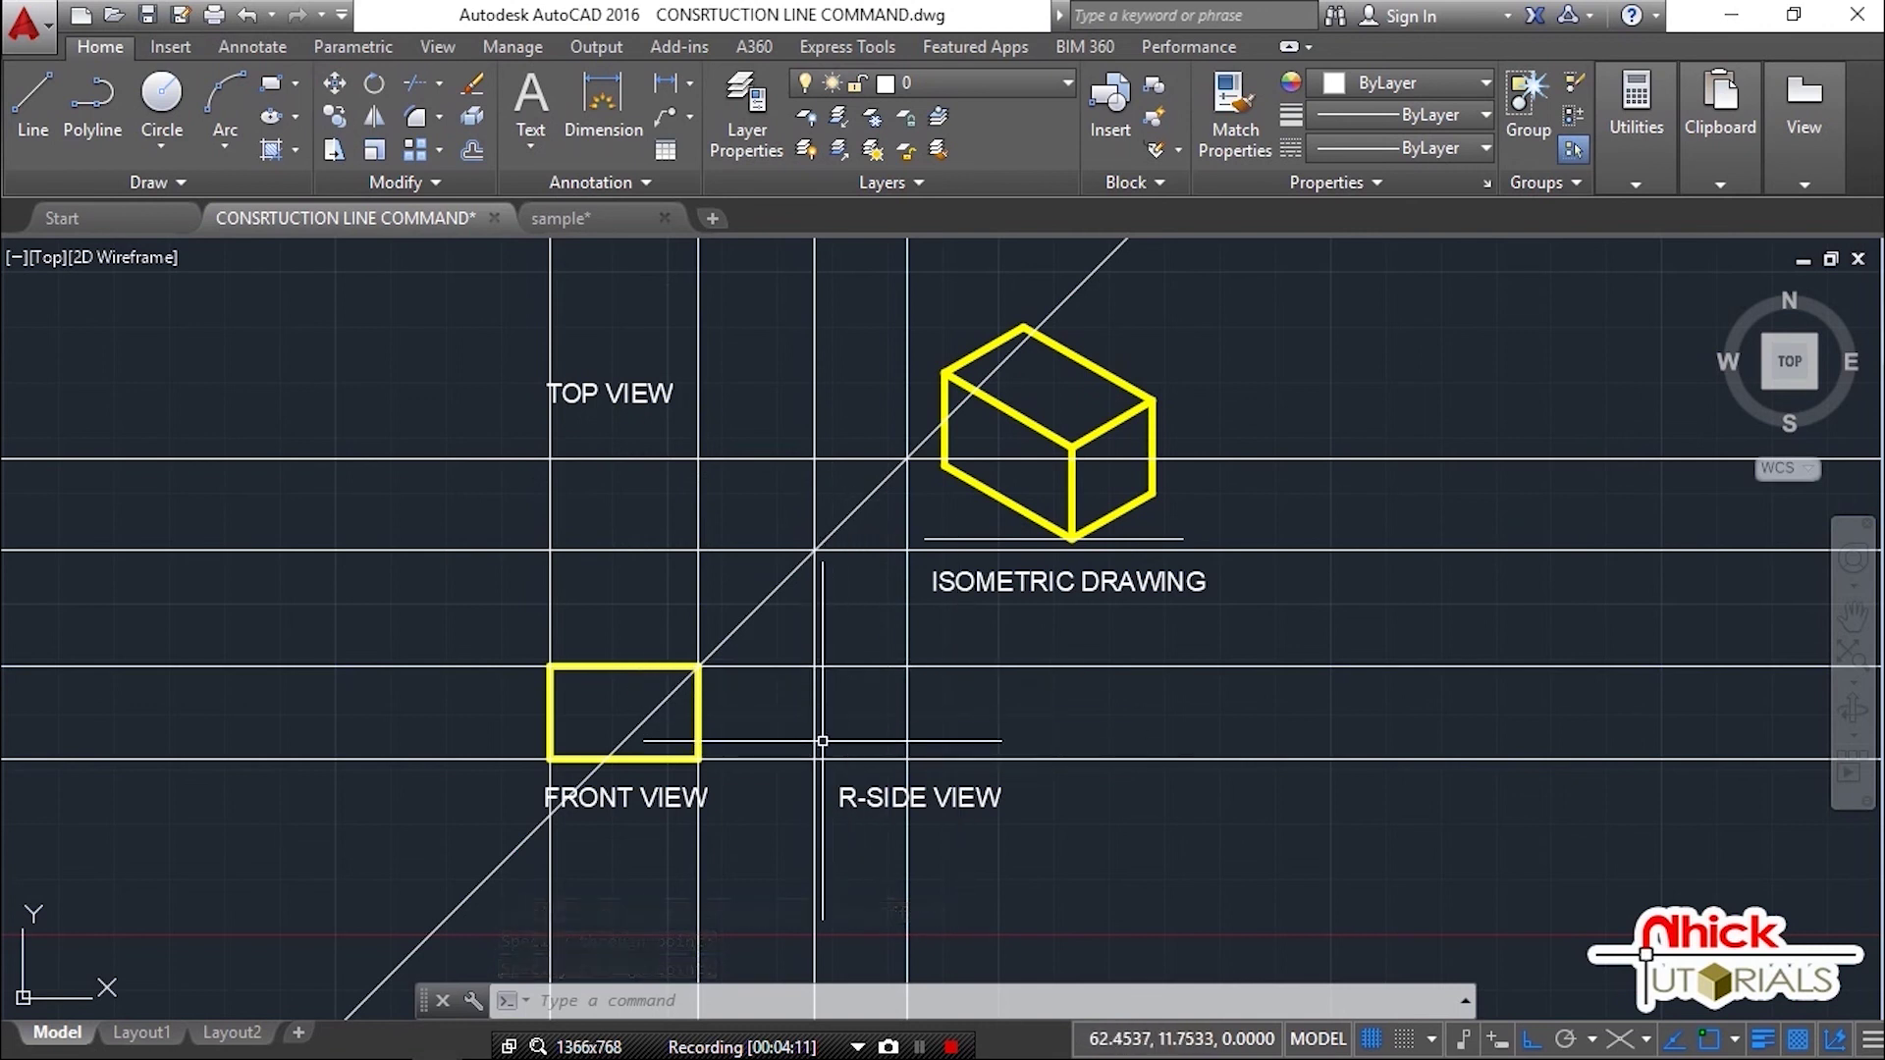
{"action": "key", "text": "alt"}
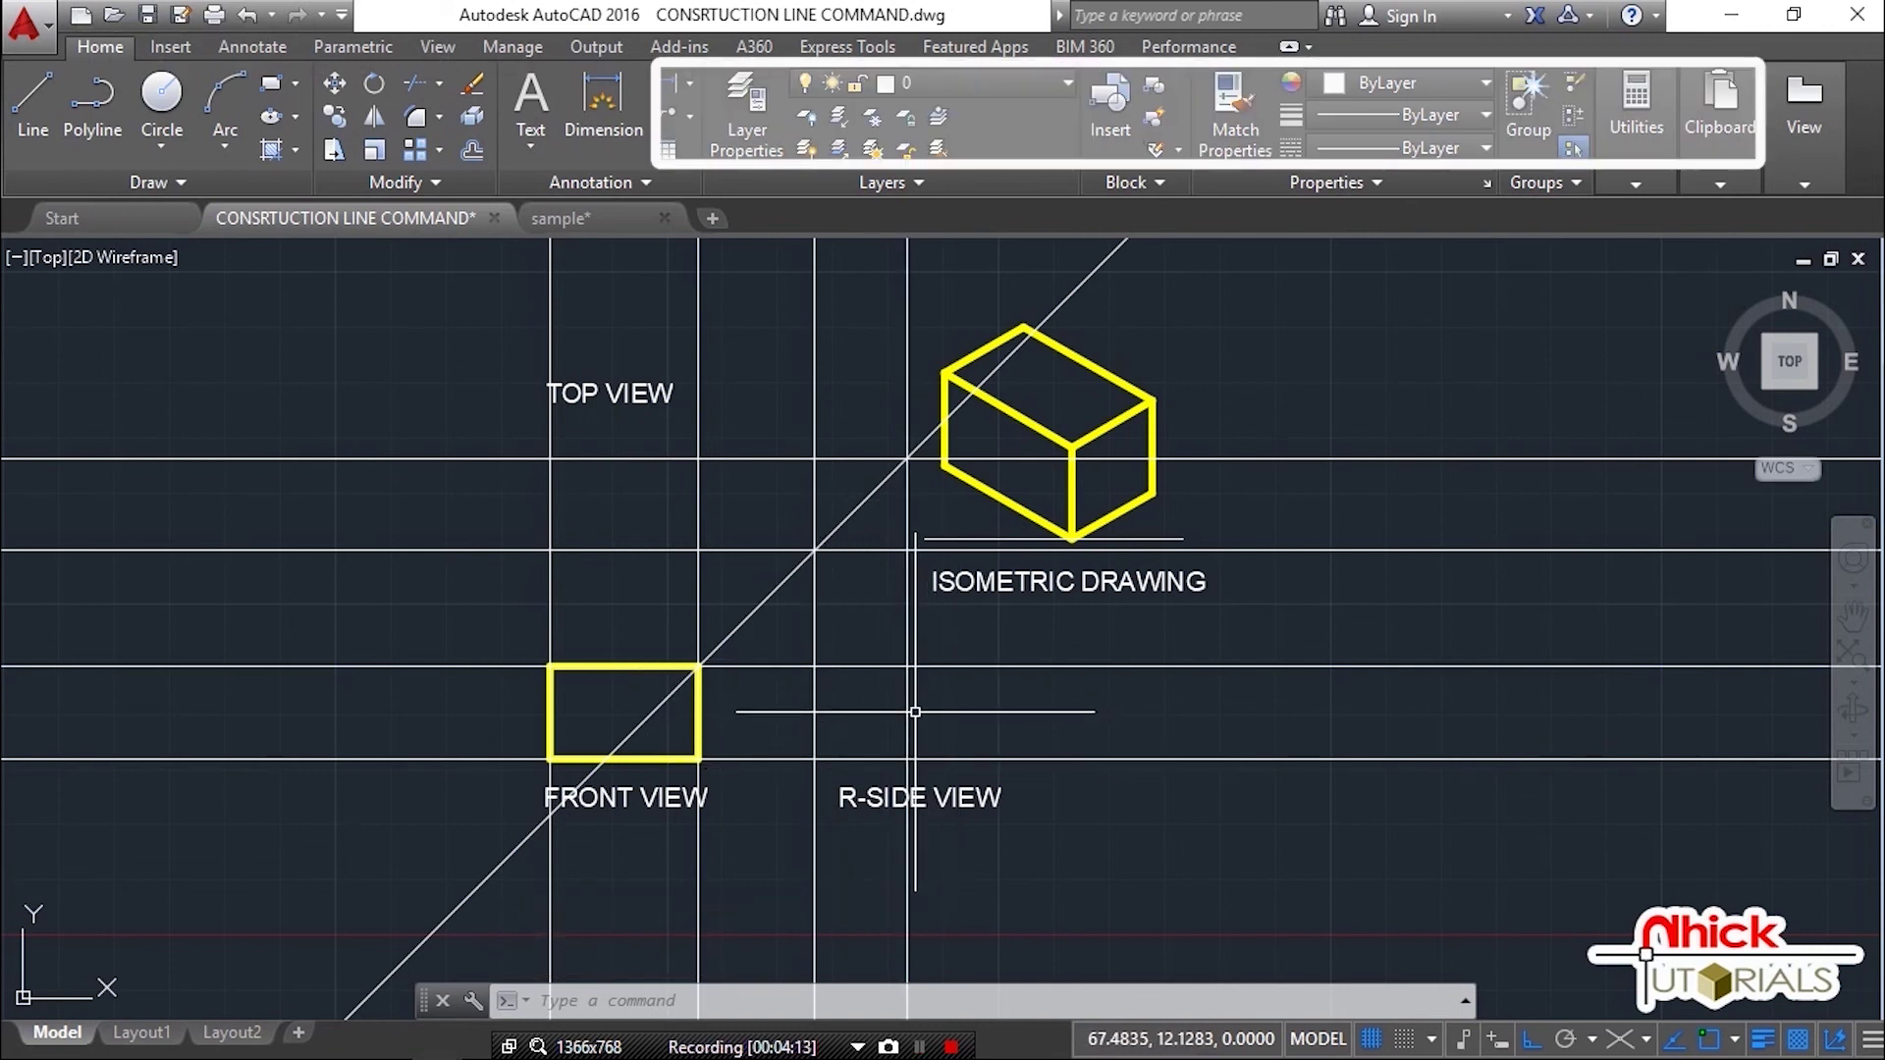
{"action": "type", "text": "TR"}
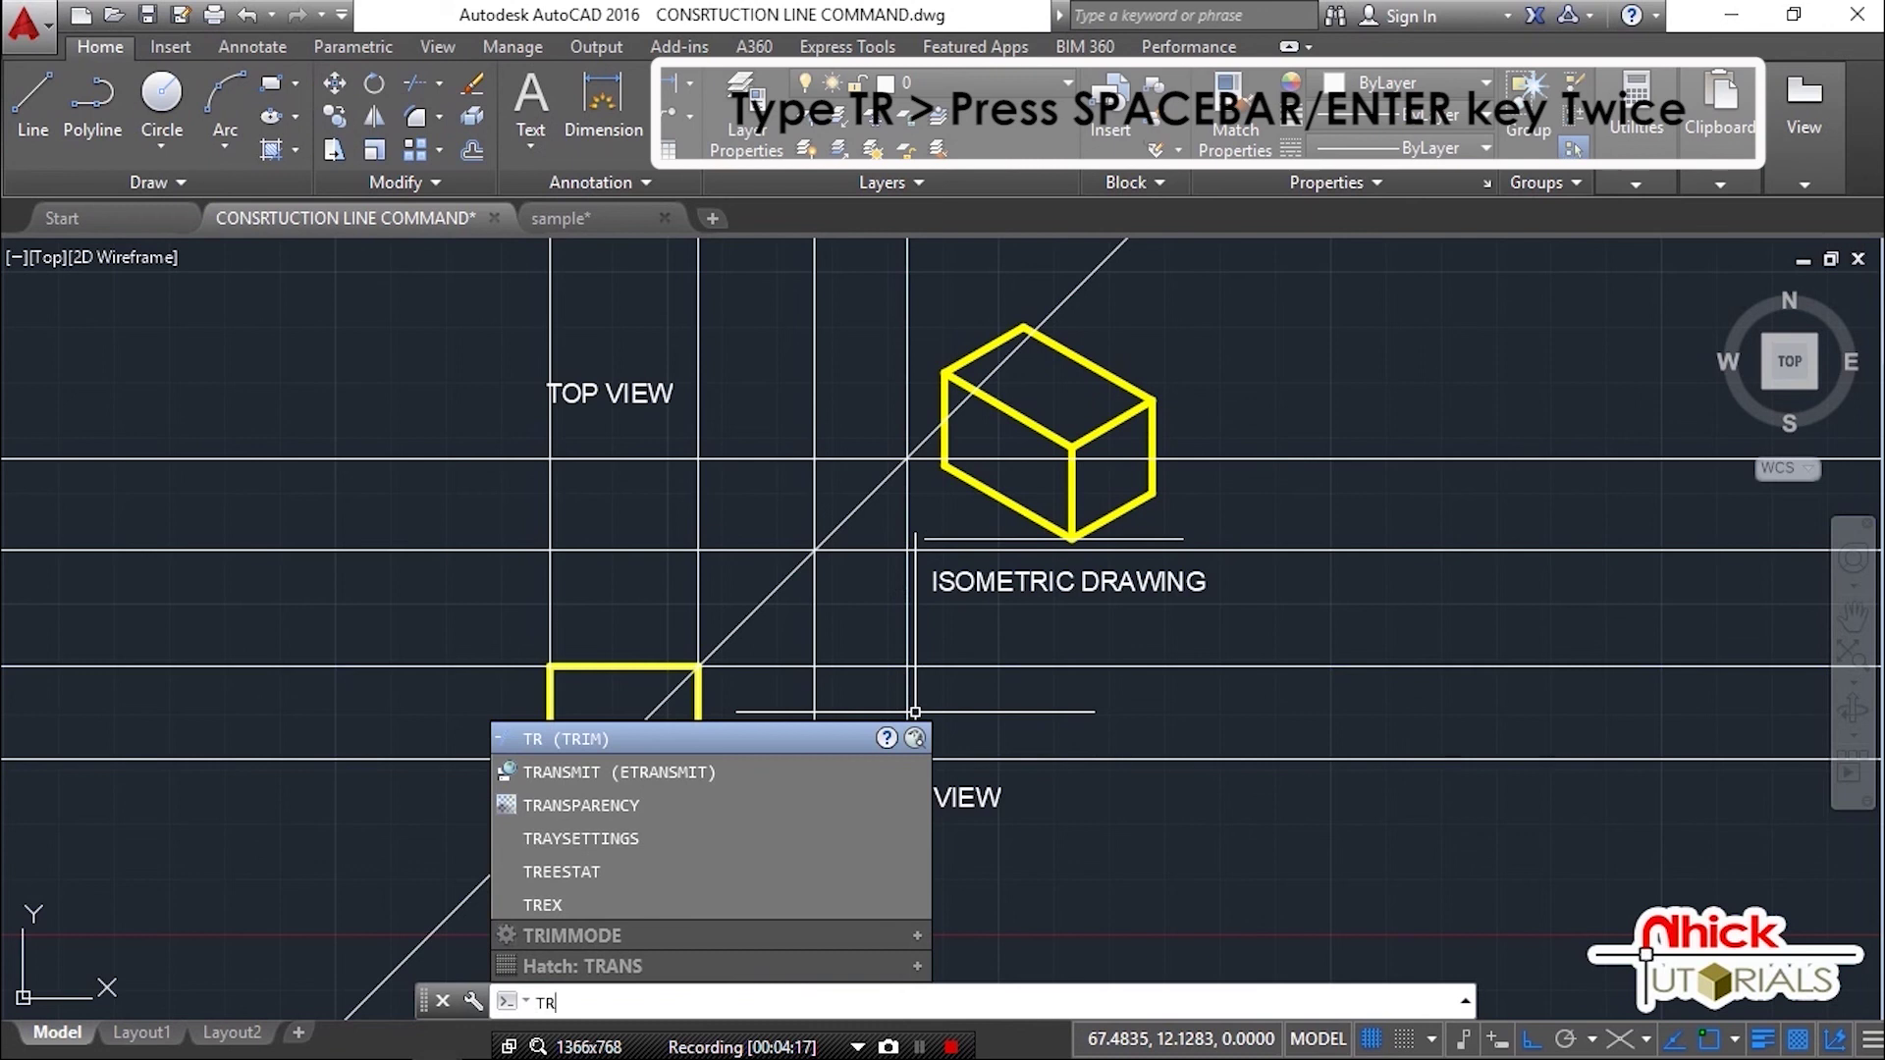
Step: Trim the unwanted horizontal end and small cross lines around the top view
{"action": "key", "text": "Return"}
{"action": "key", "text": "Return"}
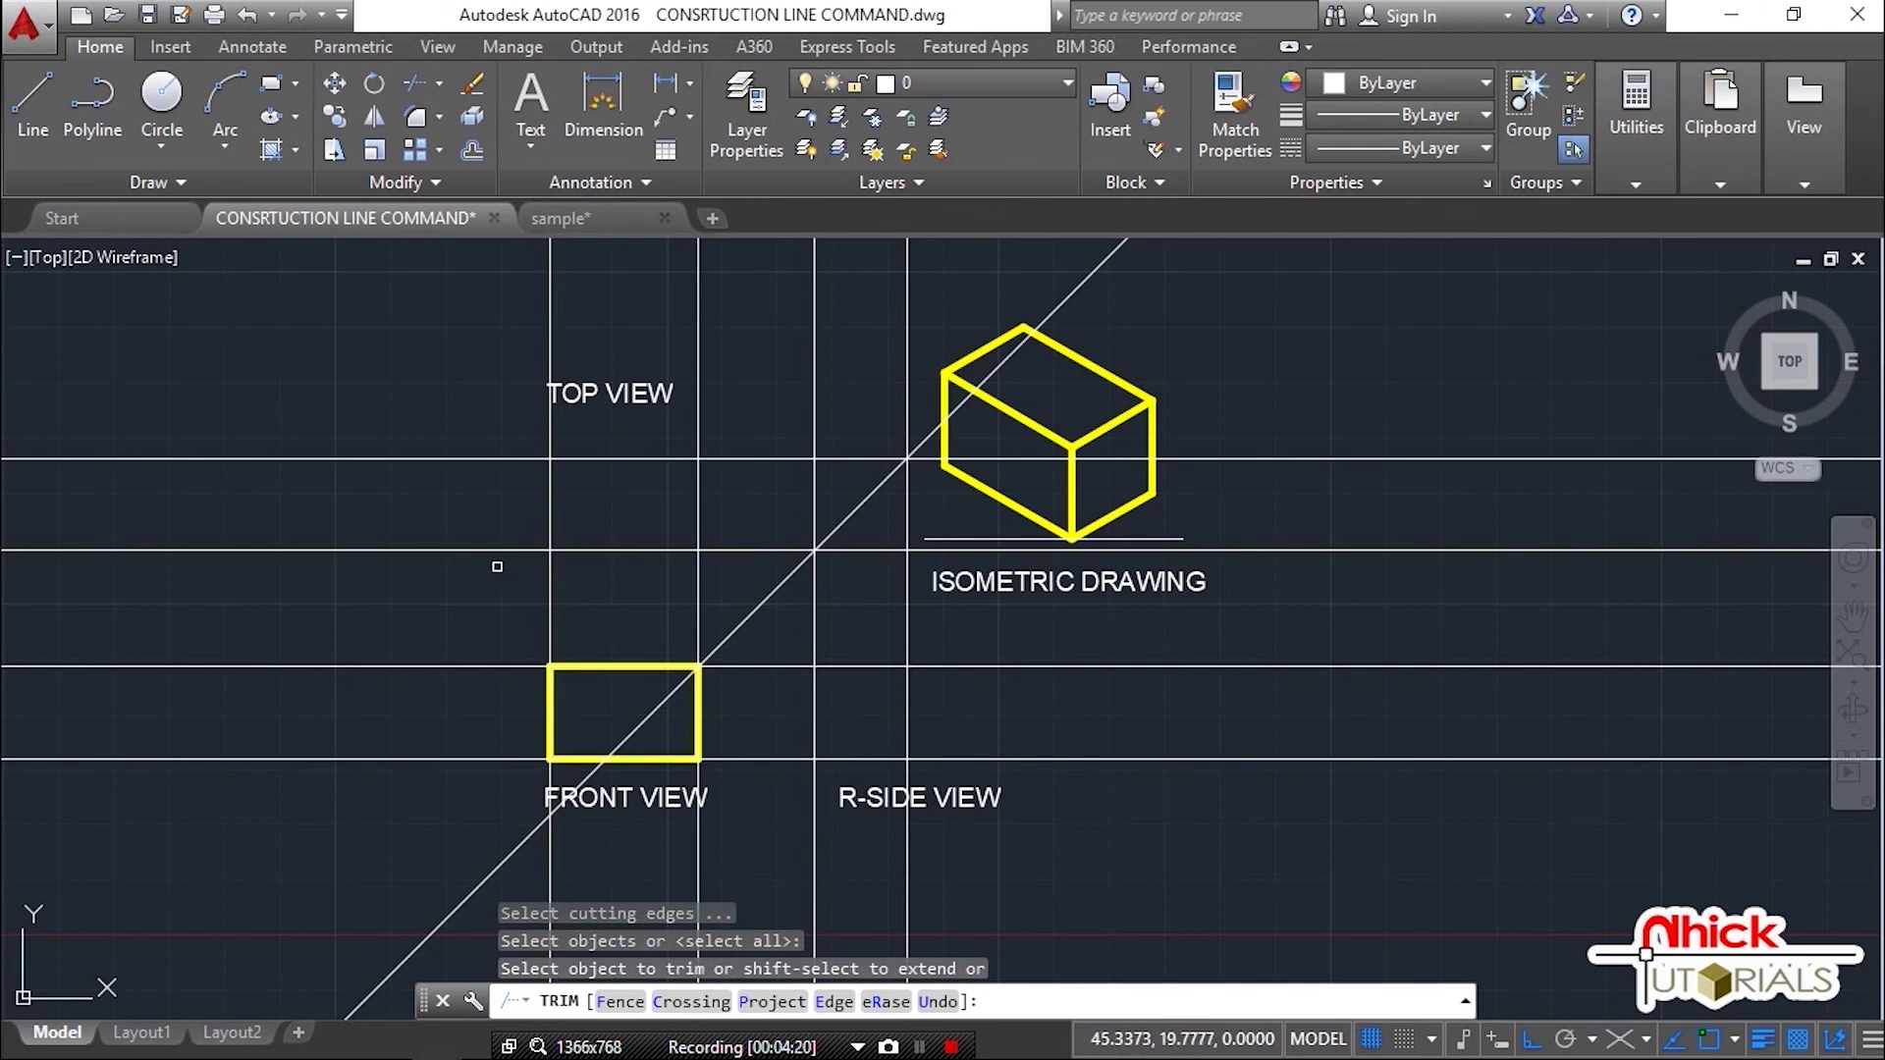
{"action": "left_click", "coordinate": [489, 547]}
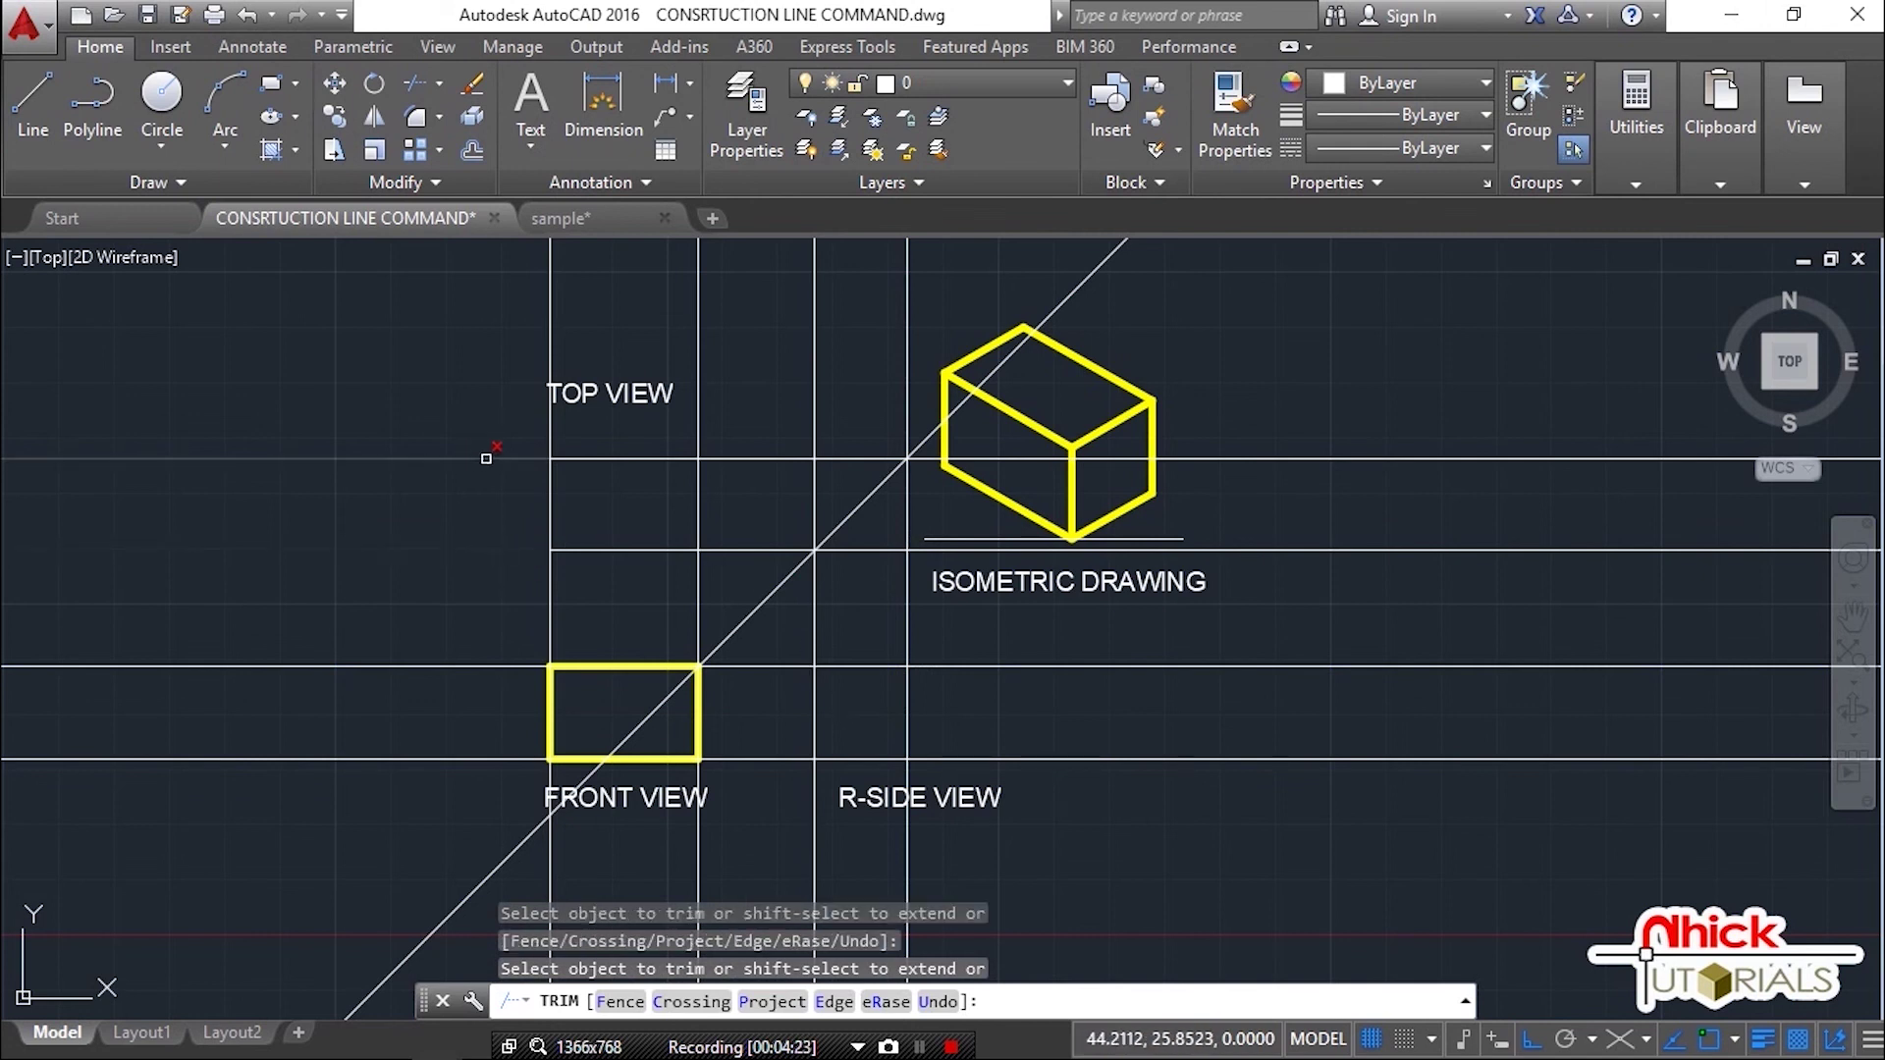
{"action": "middle_click_drag", "start_coordinate": [676, 435], "coordinate": [676, 491]}
{"action": "scroll", "coordinate": [672, 500], "scroll_direction": "up", "scroll_amount": 2}
{"action": "left_click", "coordinate": [510, 478]}
{"action": "left_click", "coordinate": [399, 484]}
{"action": "scroll", "coordinate": [865, 507], "scroll_direction": "down", "scroll_amount": 2}
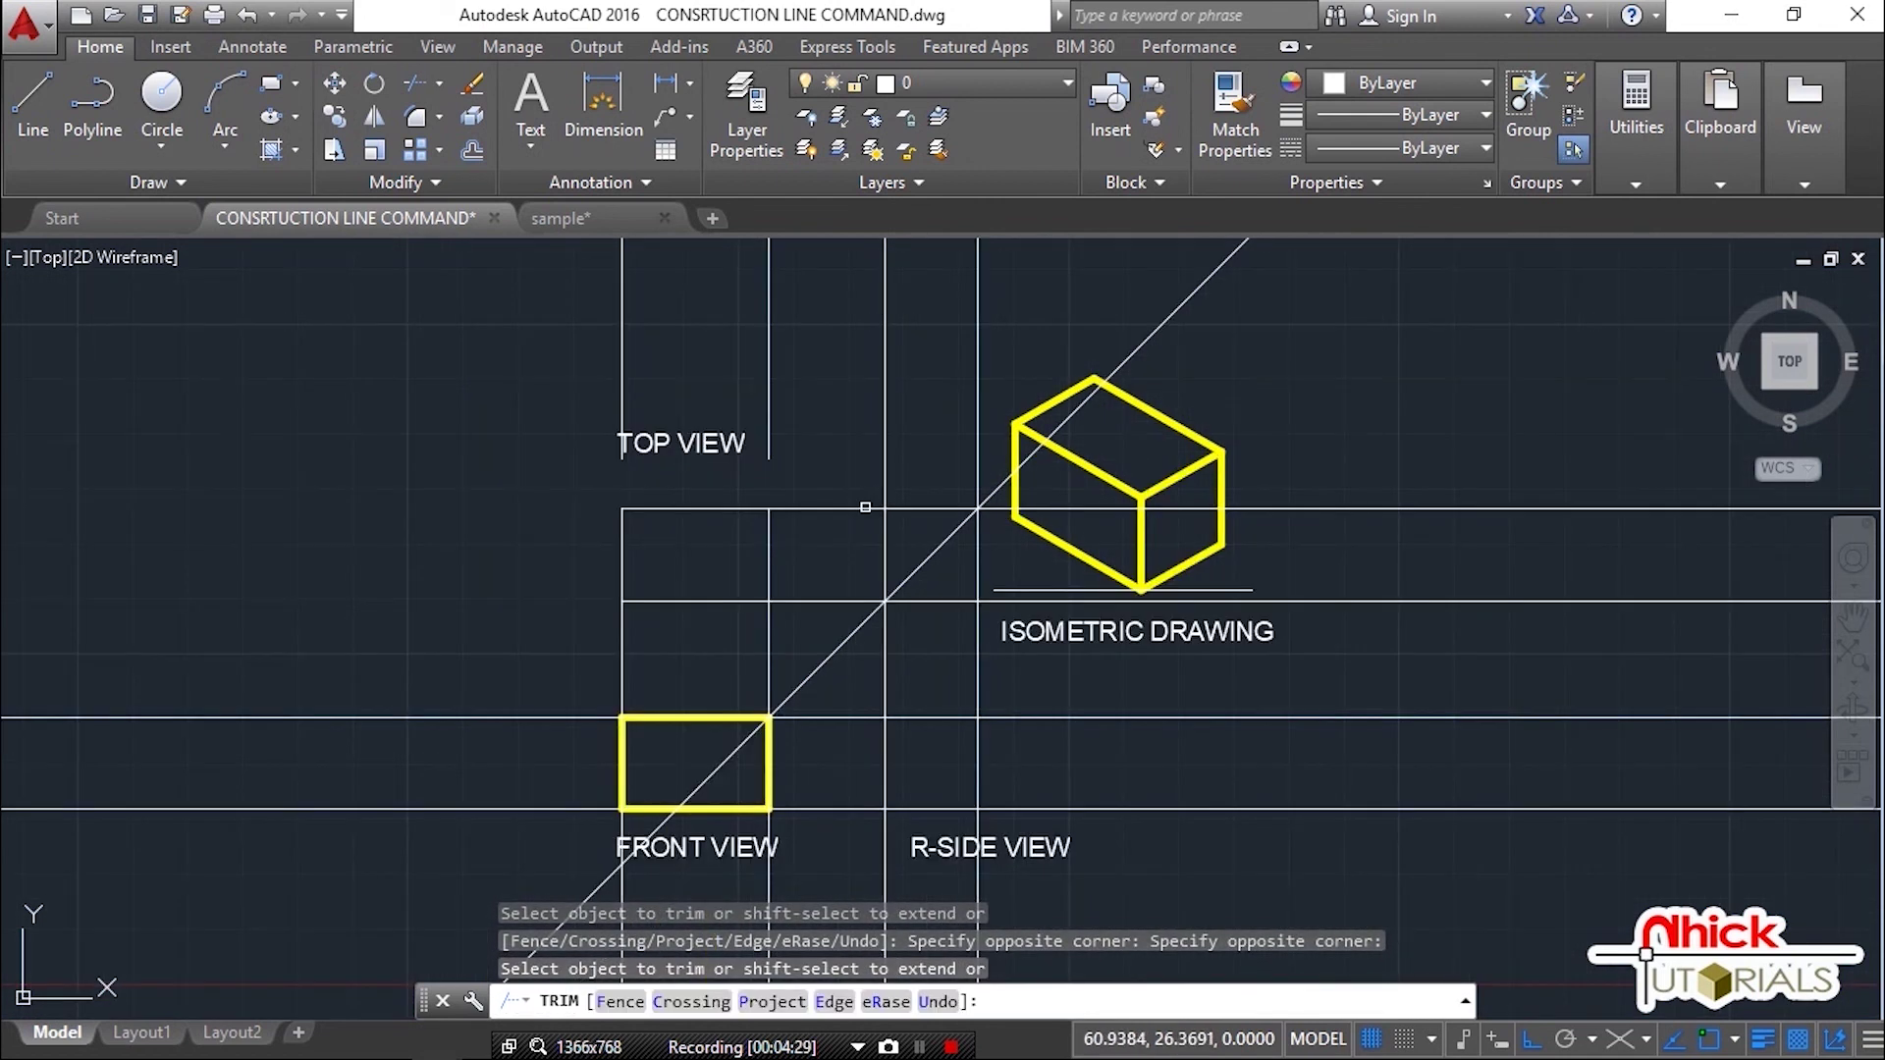
Step: Trim the horizontal and vertical segments between the top and front views
{"action": "left_click", "coordinate": [797, 602]}
{"action": "left_click", "coordinate": [785, 628]}
{"action": "left_click", "coordinate": [601, 634]}
{"action": "left_click", "coordinate": [851, 485]}
{"action": "left_click", "coordinate": [493, 820]}
{"action": "left_click", "coordinate": [422, 677]}
{"action": "middle_click_drag", "start_coordinate": [534, 710], "coordinate": [543, 592]}
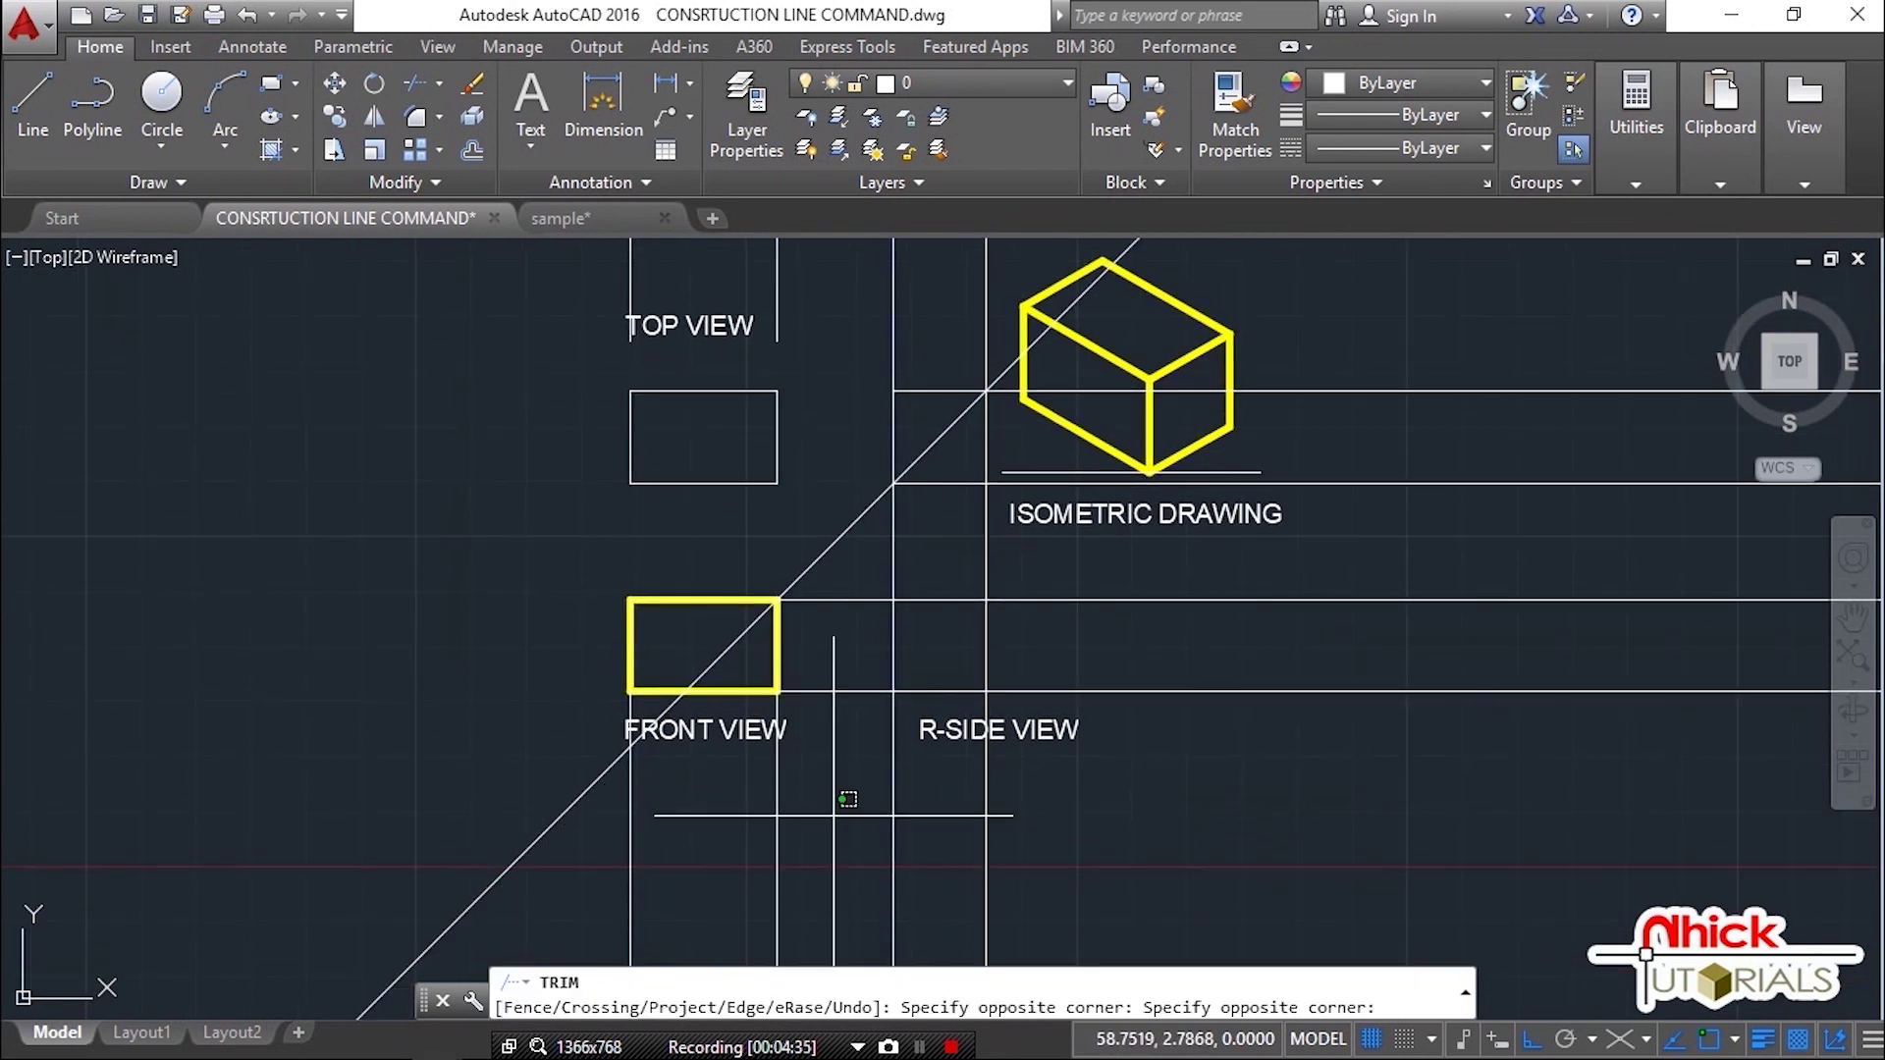
Step: Trim the diagonal's tails and the horizontals beside the front view
{"action": "left_click", "coordinate": [567, 809]}
{"action": "left_click", "coordinate": [701, 681]}
{"action": "left_click", "coordinate": [828, 551]}
{"action": "left_click", "coordinate": [883, 721]}
{"action": "left_click", "coordinate": [815, 584]}
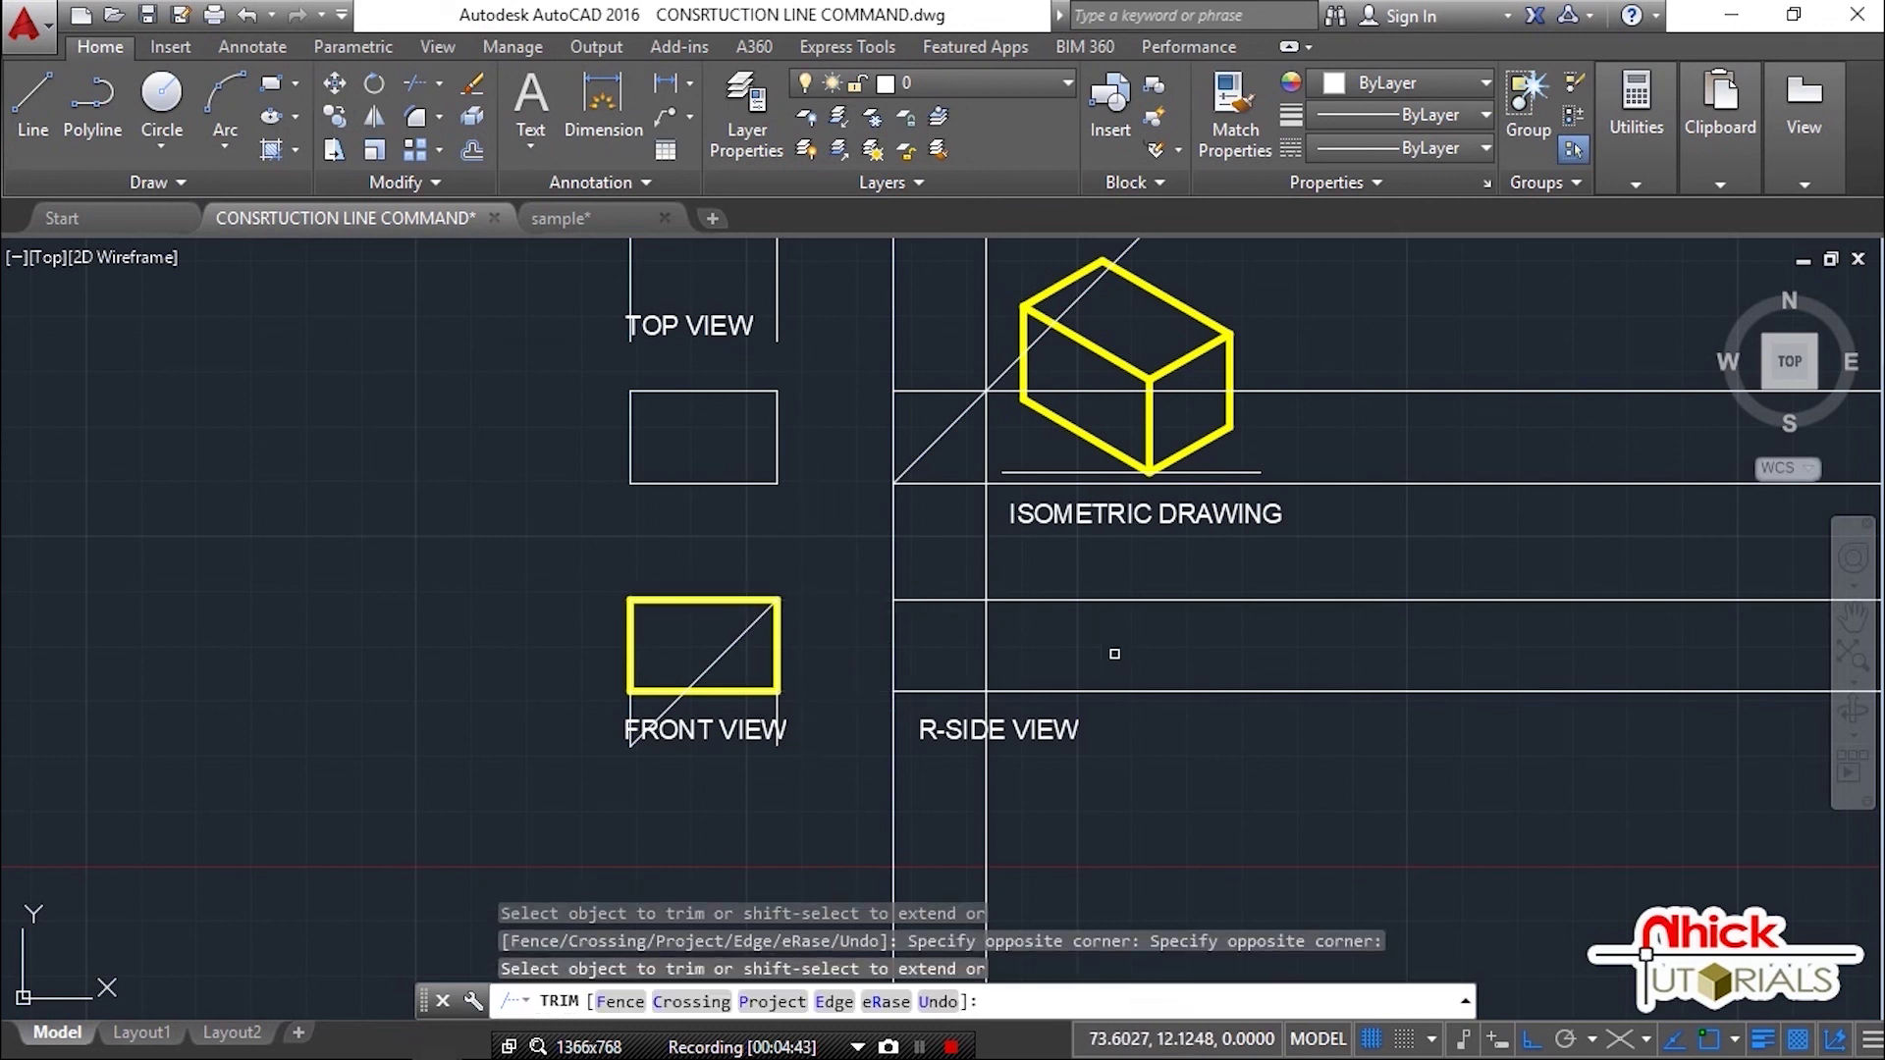
{"action": "left_click", "coordinate": [1190, 698]}
{"action": "left_click", "coordinate": [1163, 589]}
Step: Trim the leftover segments around the right-side view into a square outline
{"action": "middle_click_drag", "start_coordinate": [1079, 687], "coordinate": [1073, 629]}
{"action": "left_click", "coordinate": [1025, 754]}
{"action": "left_click", "coordinate": [887, 788]}
{"action": "mouse_move", "coordinate": [796, 503]}
{"action": "middle_mouse_down"}
{"action": "mouse_move", "coordinate": [610, 686]}
{"action": "mouse_move", "coordinate": [718, 752]}
{"action": "middle_mouse_up"}
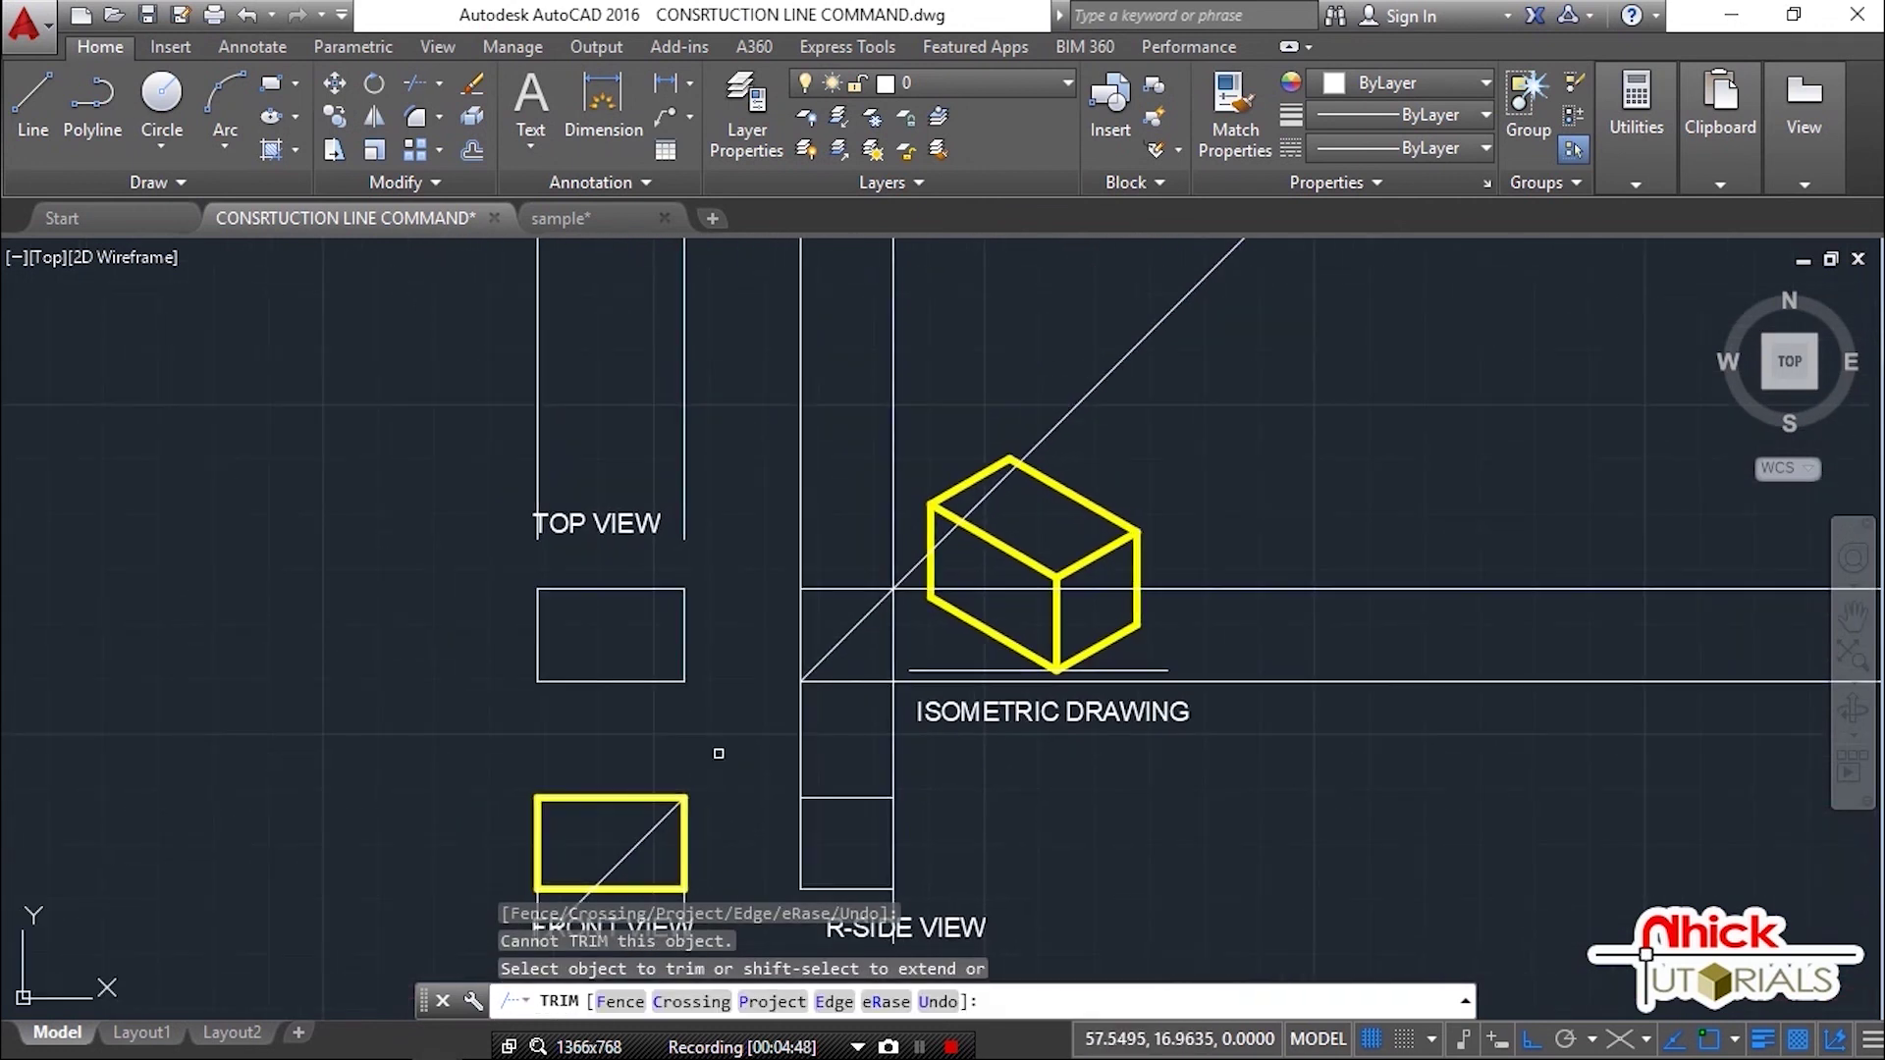
{"action": "left_click", "coordinate": [908, 742]}
{"action": "left_click", "coordinate": [766, 758]}
{"action": "middle_click_drag", "start_coordinate": [834, 711], "coordinate": [869, 694]}
Step: Erase the leftover construction lines around the right-side view
{"action": "key", "text": "Escape"}
{"action": "key", "text": "Escape"}
{"action": "type", "text": "E"}
{"action": "key", "text": "Return"}
{"action": "left_click", "coordinate": [933, 692]}
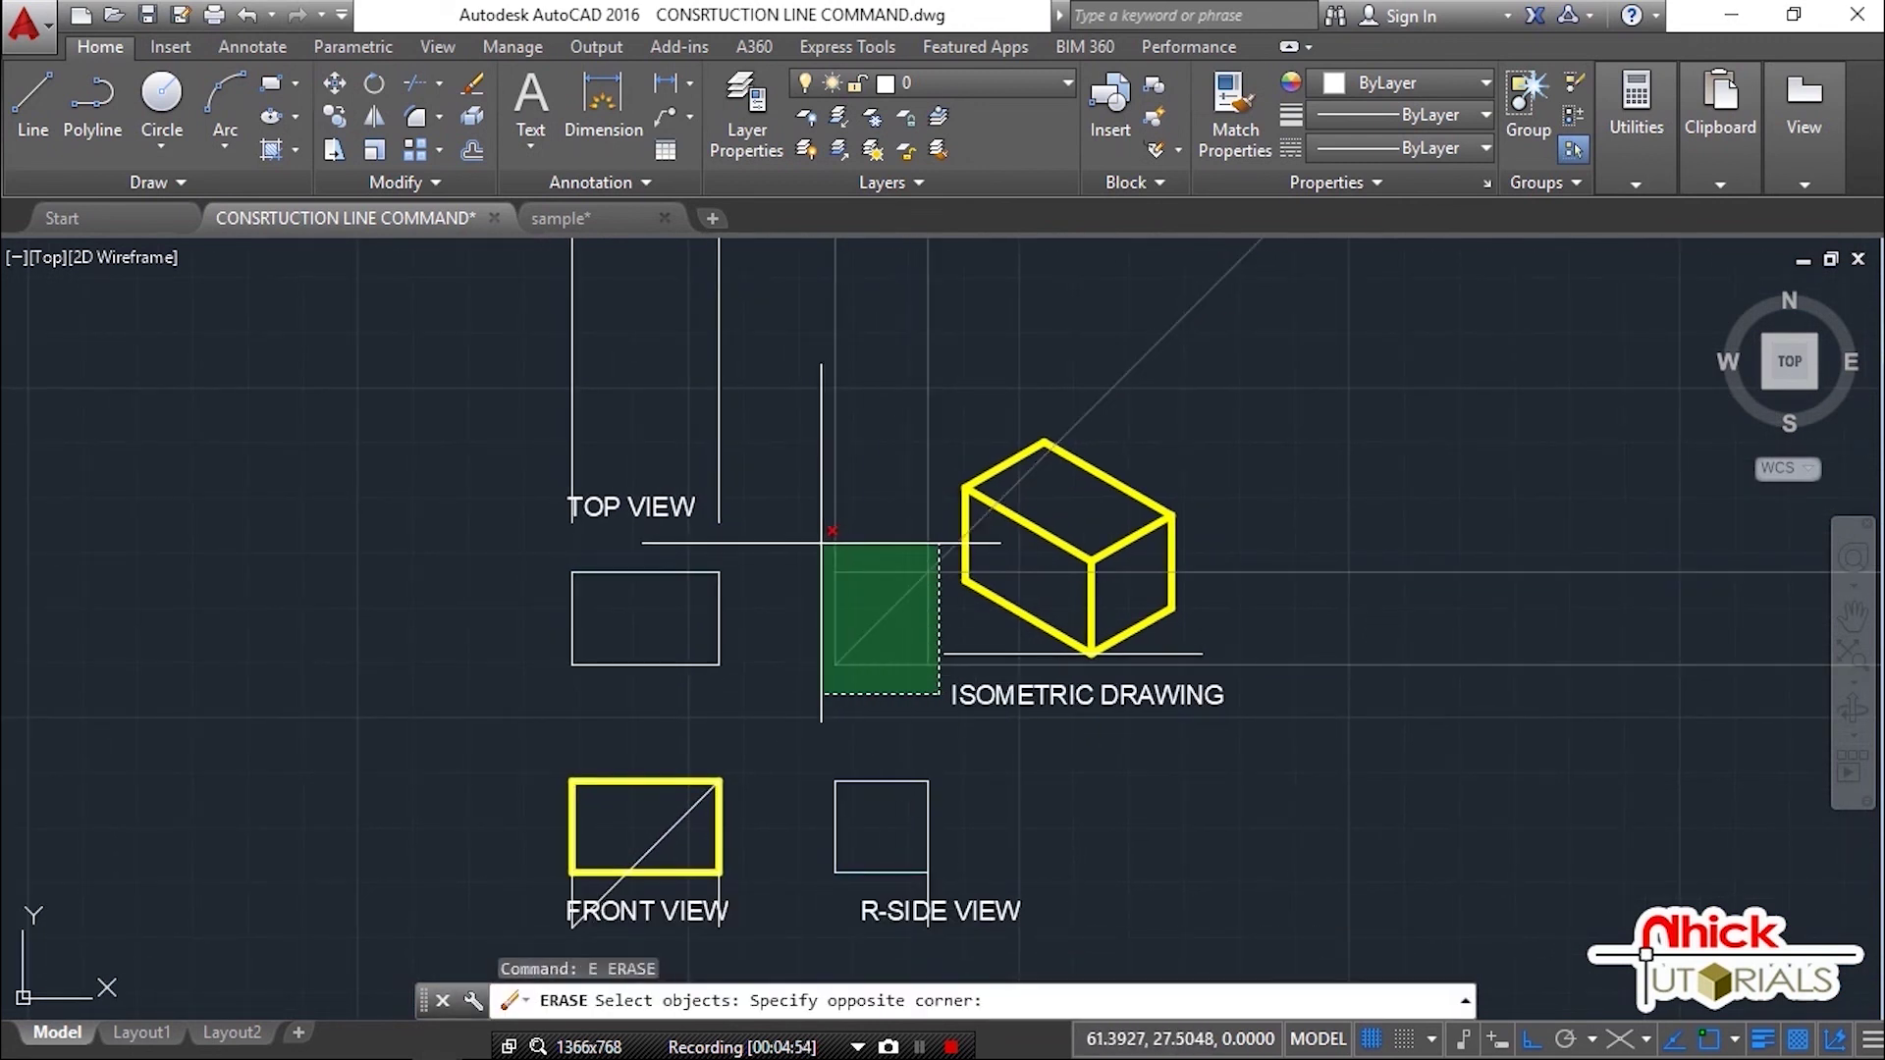
{"action": "left_click", "coordinate": [821, 541]}
{"action": "key", "text": "Return"}
{"action": "key", "text": "Return"}
Step: Erase the verticals above the top view, the diagonal, and short verticals under the front view
{"action": "left_click", "coordinate": [782, 397]}
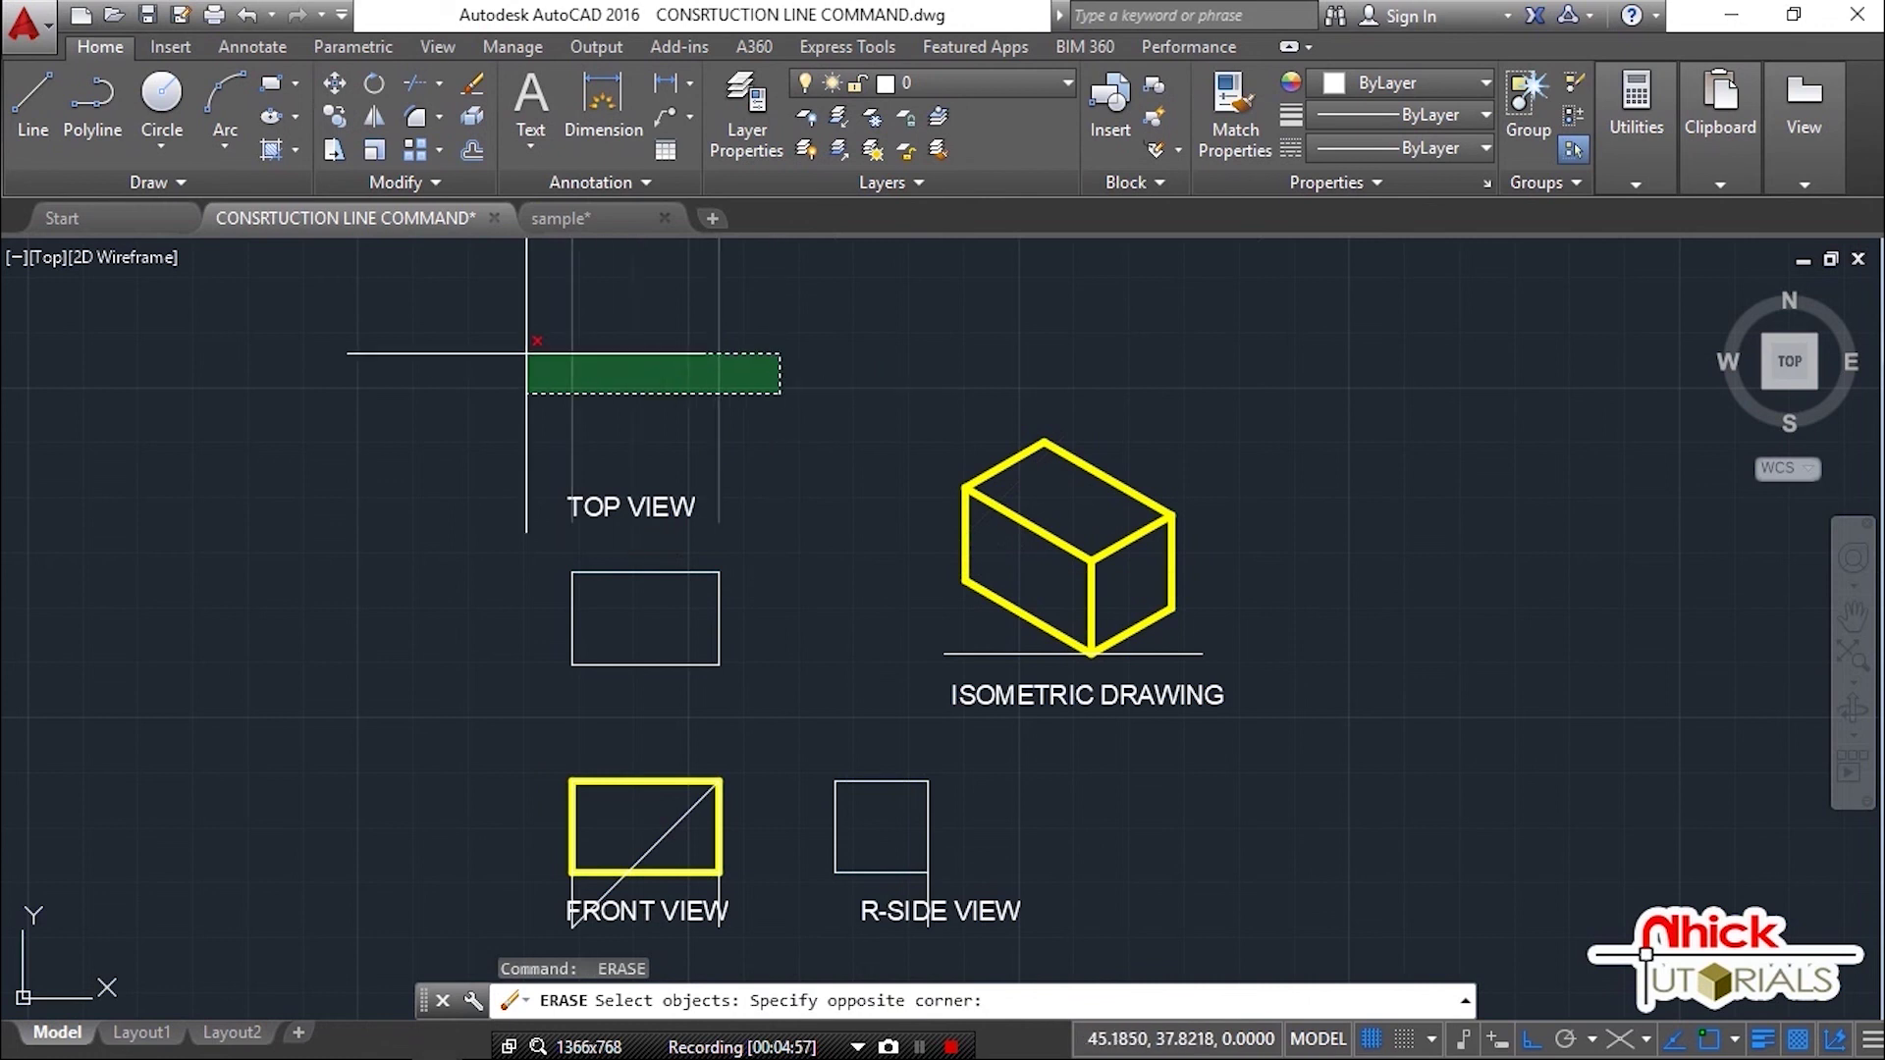
{"action": "left_click", "coordinate": [571, 363]}
{"action": "middle_click_drag", "start_coordinate": [686, 779], "coordinate": [725, 631]}
{"action": "left_click", "coordinate": [719, 666]}
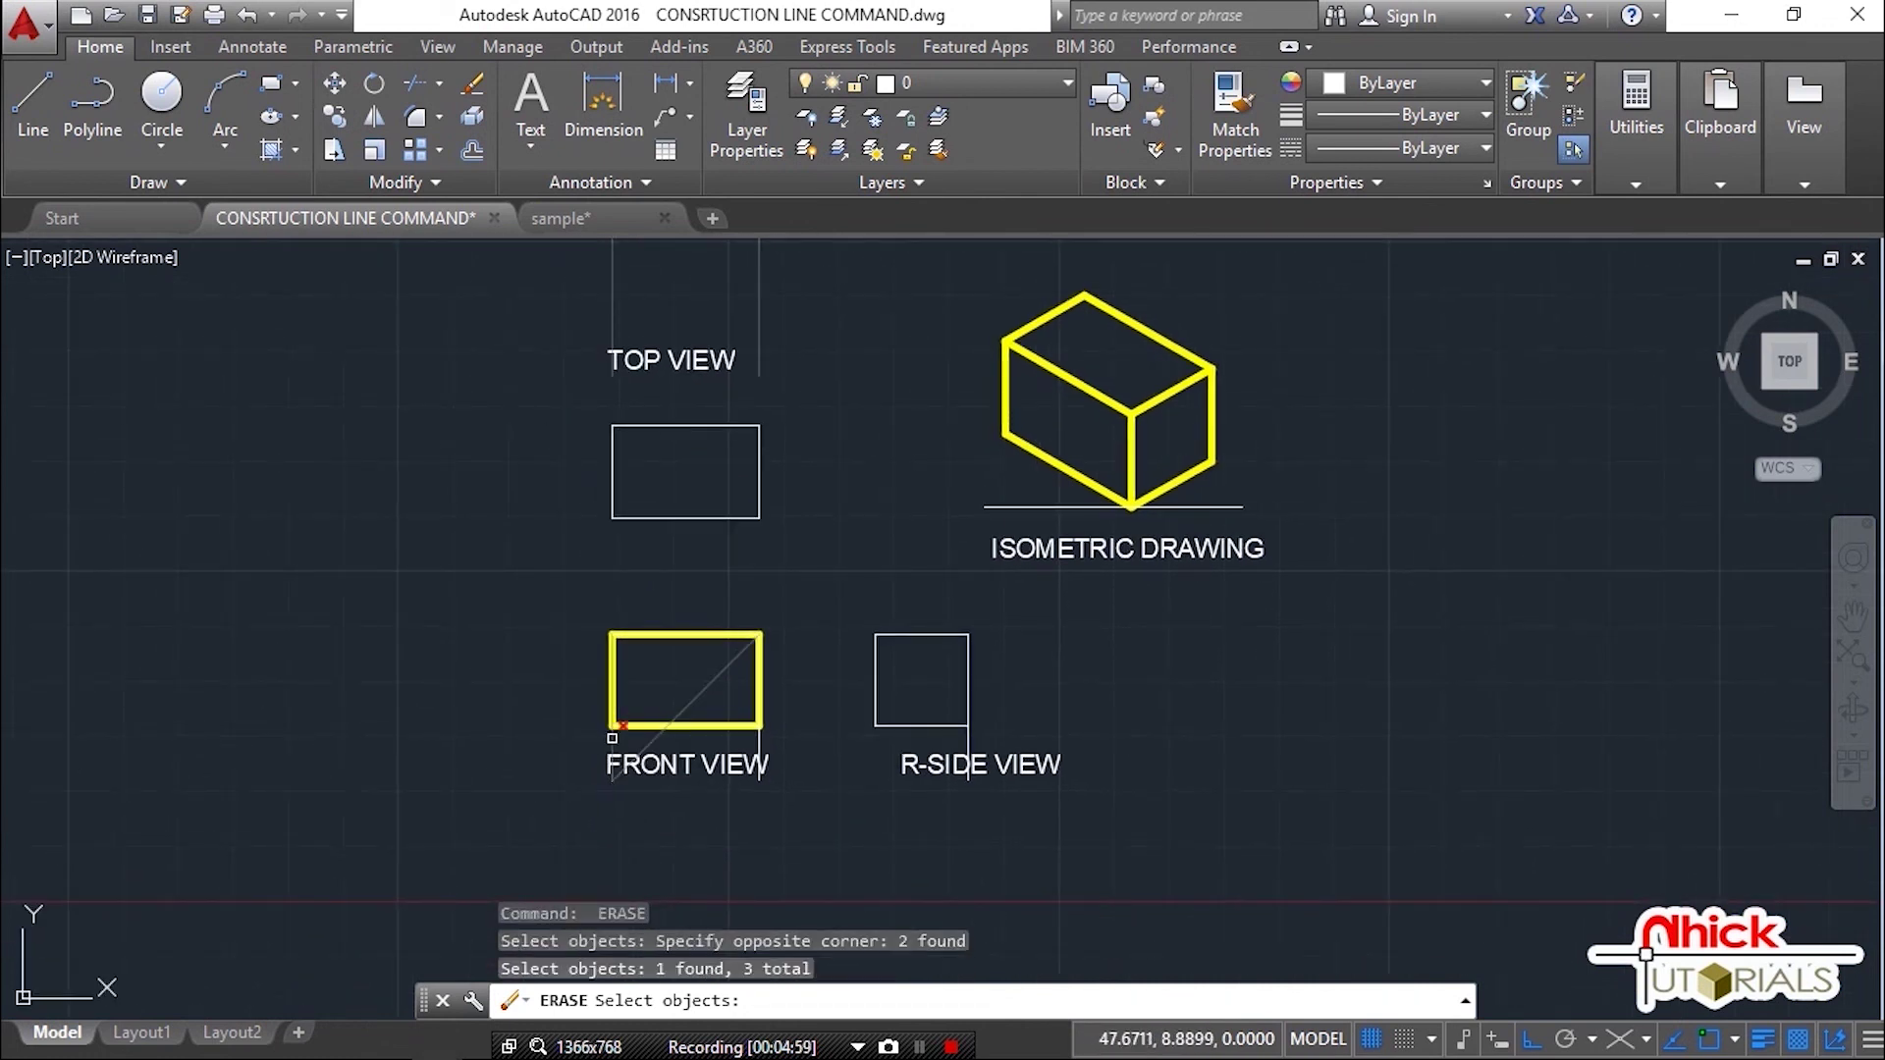
{"action": "left_click", "coordinate": [609, 737]}
{"action": "scroll", "coordinate": [758, 742], "scroll_direction": "up", "scroll_amount": 2}
{"action": "left_click", "coordinate": [759, 742]}
{"action": "key", "text": "Return"}
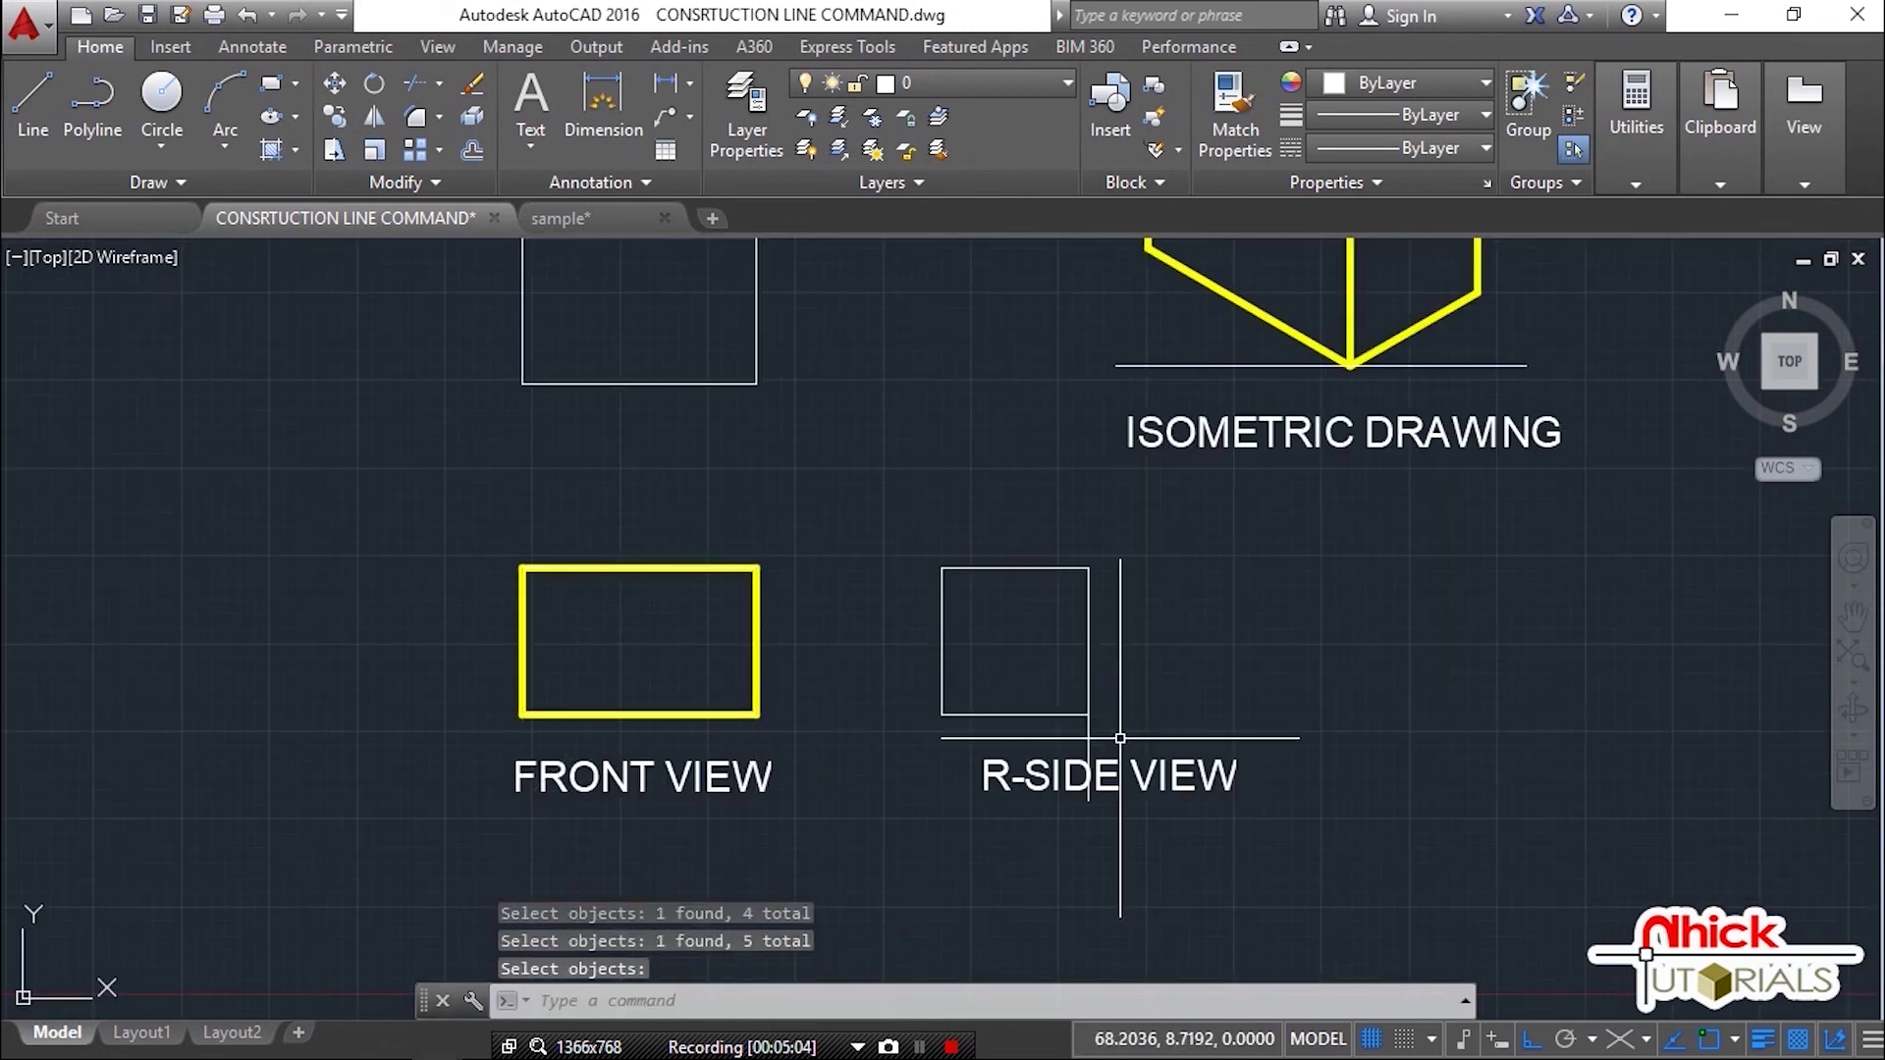
Step: Erase the last remaining stray line
{"action": "key", "text": "Return"}
{"action": "key", "text": "Escape"}
{"action": "type", "text": "tr"}
{"action": "key", "text": "Return"}
{"action": "key", "text": "Return"}
{"action": "key", "text": "Escape"}
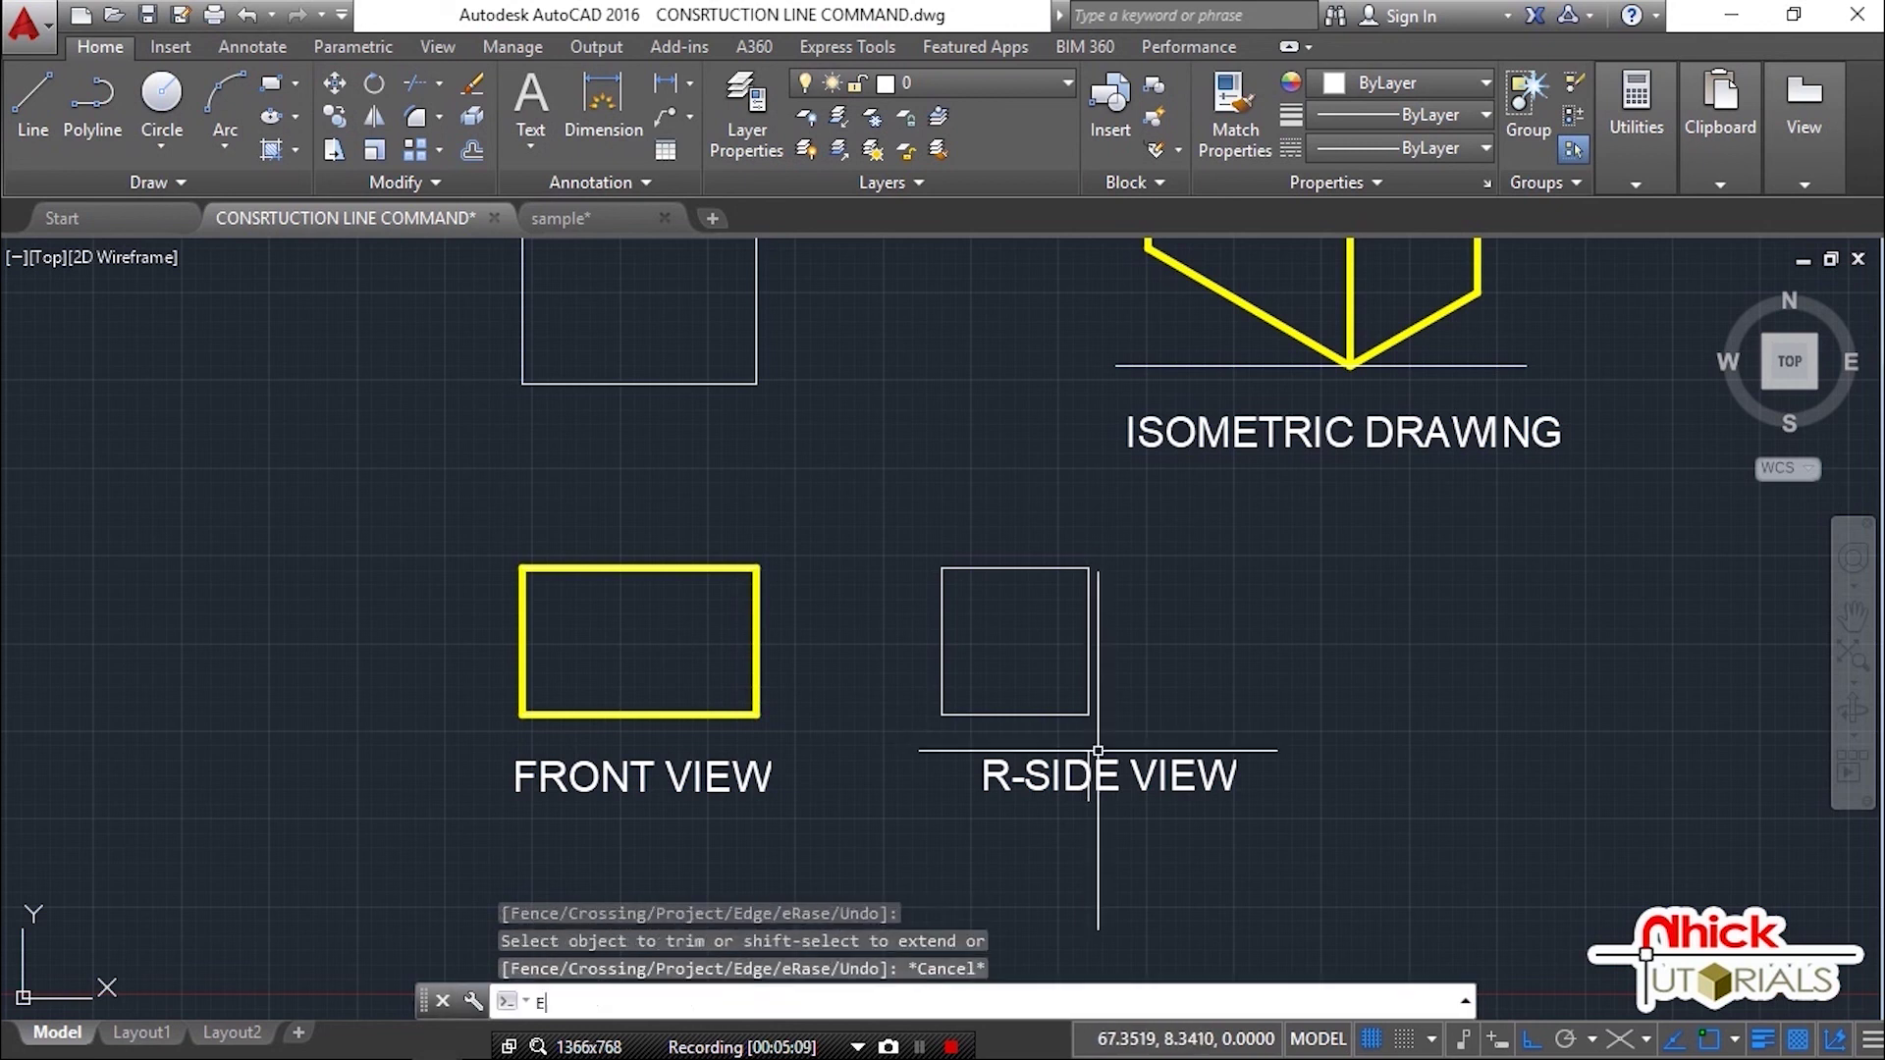
{"action": "type", "text": "e"}
{"action": "key", "text": "Return"}
{"action": "left_click", "coordinate": [1087, 746]}
{"action": "scroll", "coordinate": [1095, 706], "scroll_direction": "down", "scroll_amount": 3}
{"action": "middle_click_drag", "start_coordinate": [1032, 649], "coordinate": [1030, 679]}
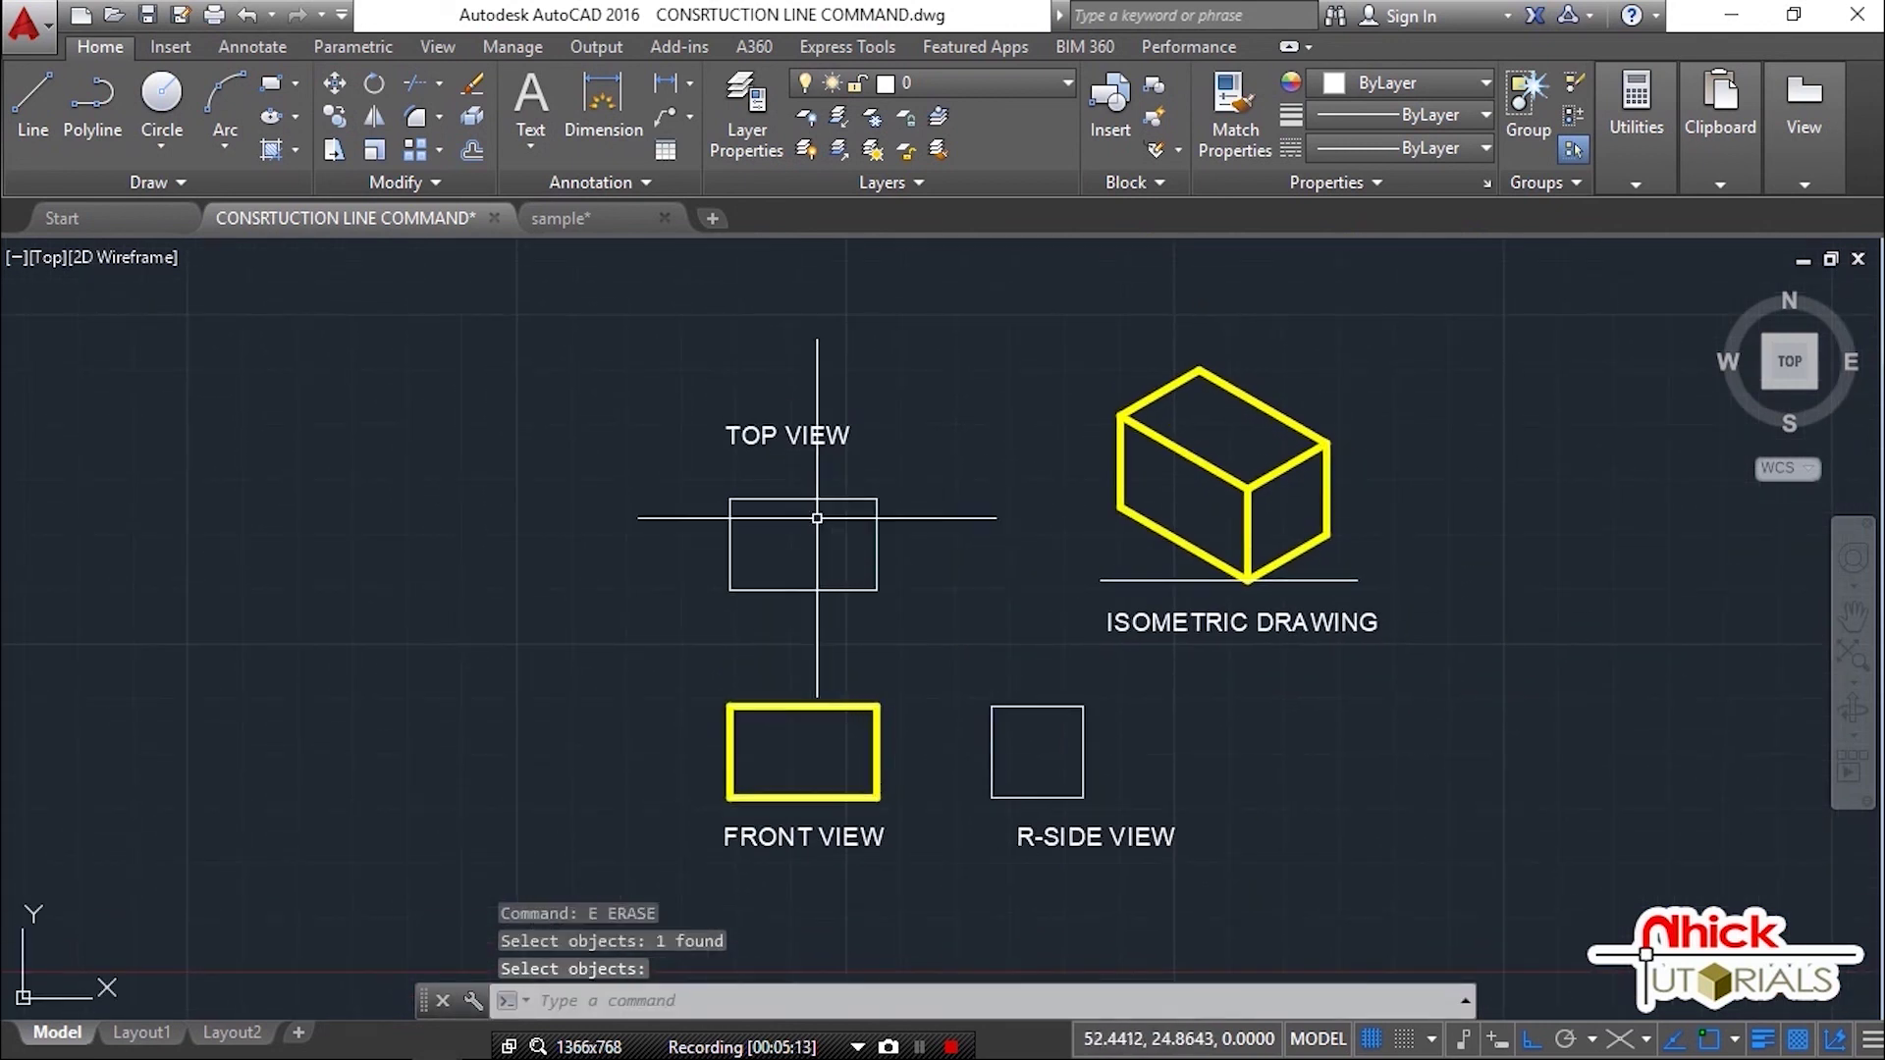